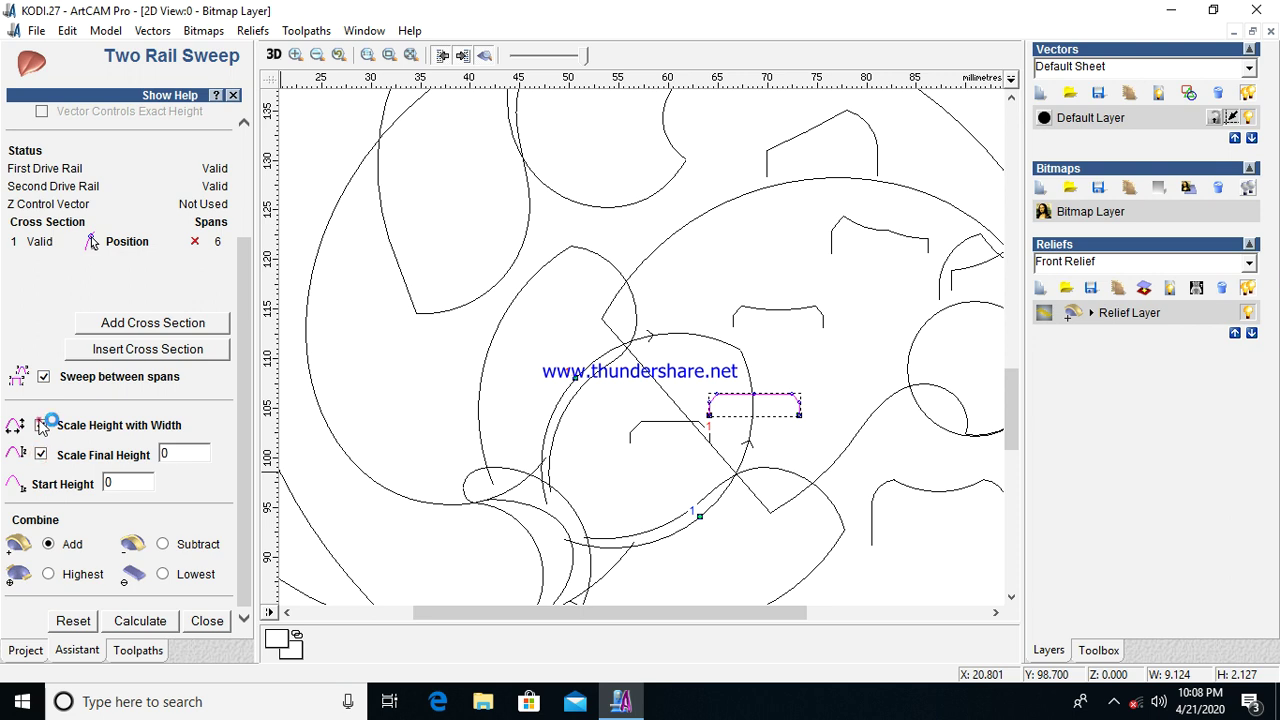
Step: Calculate the round petal's first sweep with Scale Height with Width off, final height 5 and the Highest combine mode
left_click(41, 425)
type("5")
left_click(112, 622)
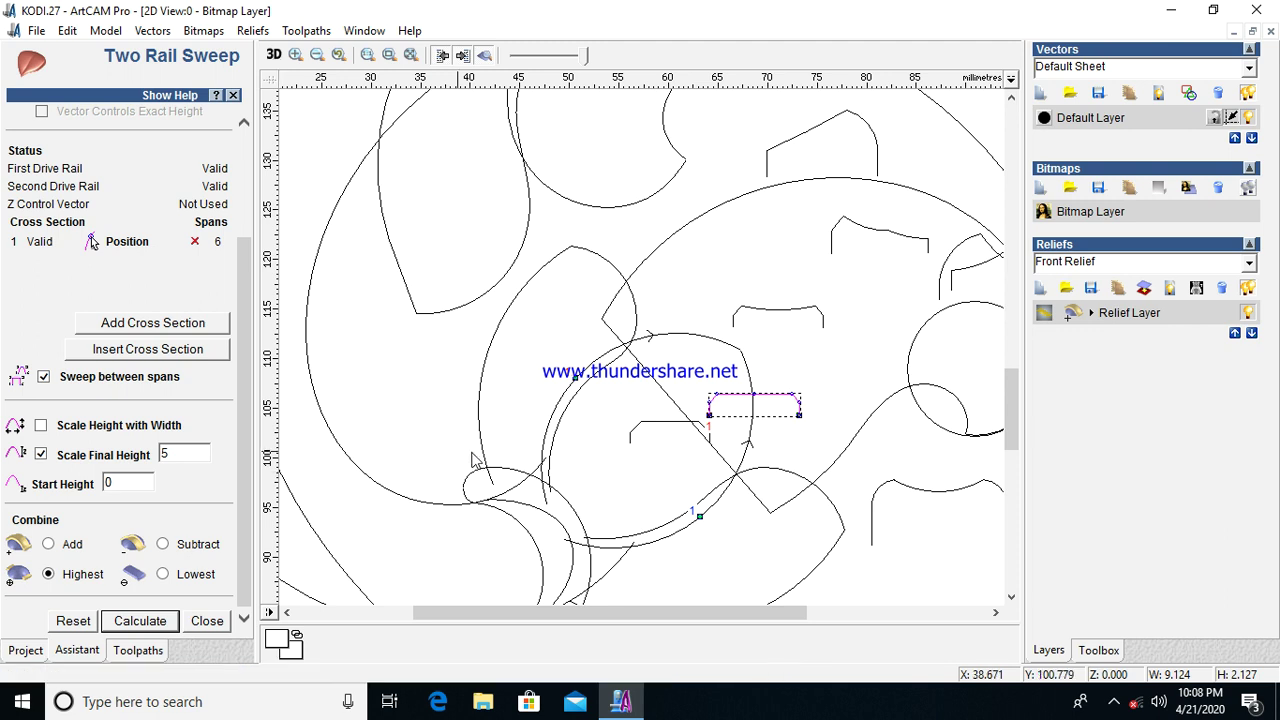
Step: Sweep the rest of the round petal between its two lower rail segments with Scale Height with Width enabled, and close the sweep settings
left_click(554, 411)
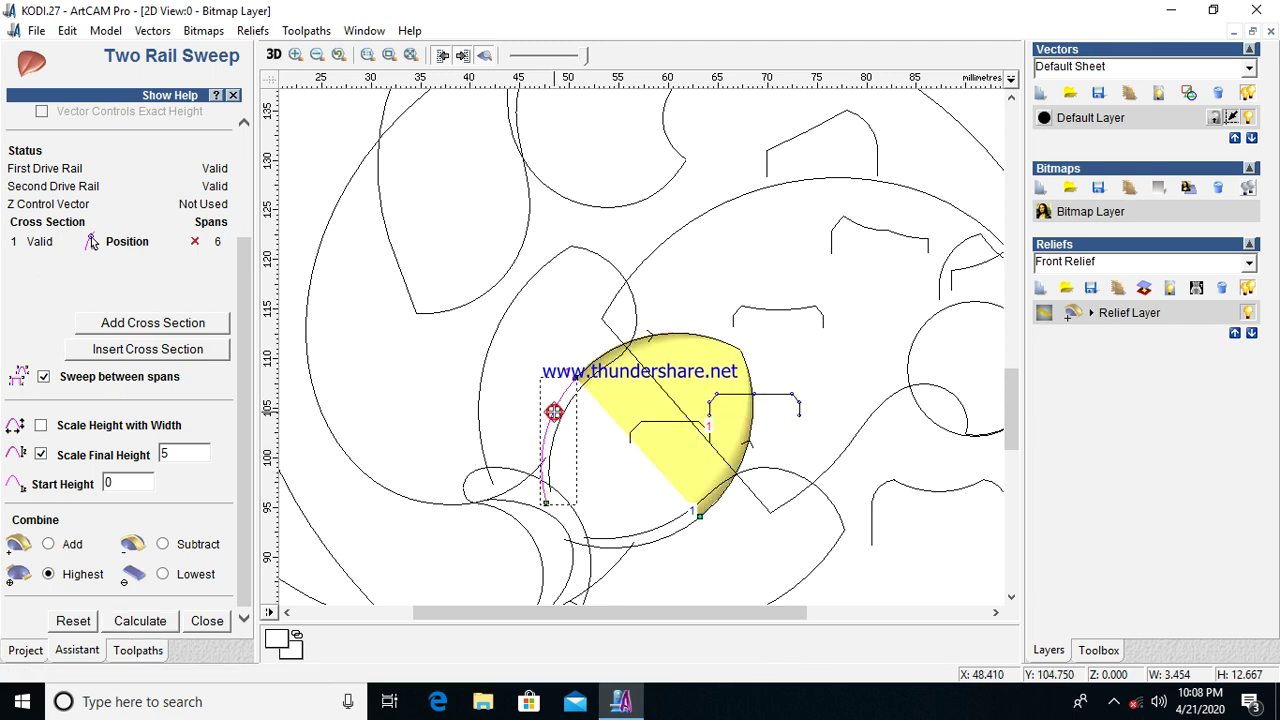
left_click(672, 532, "shift")
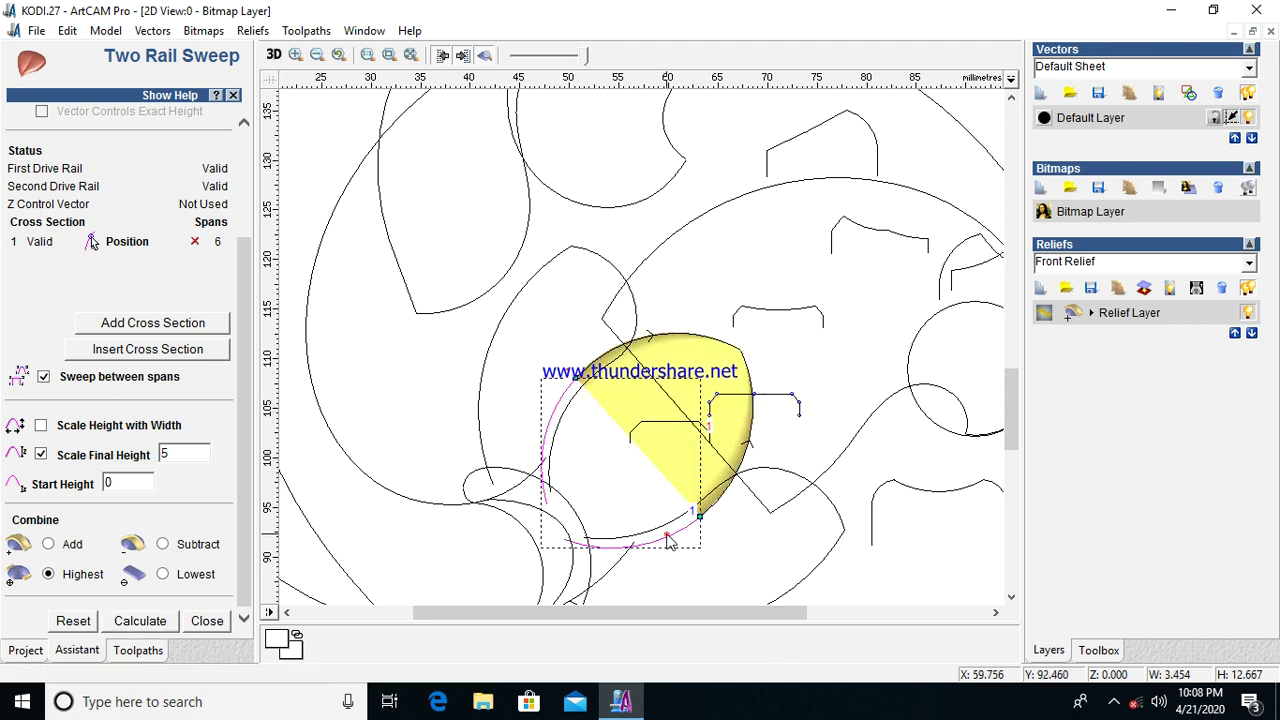
left_click_drag(249, 400, 220, 188)
left_click(186, 147)
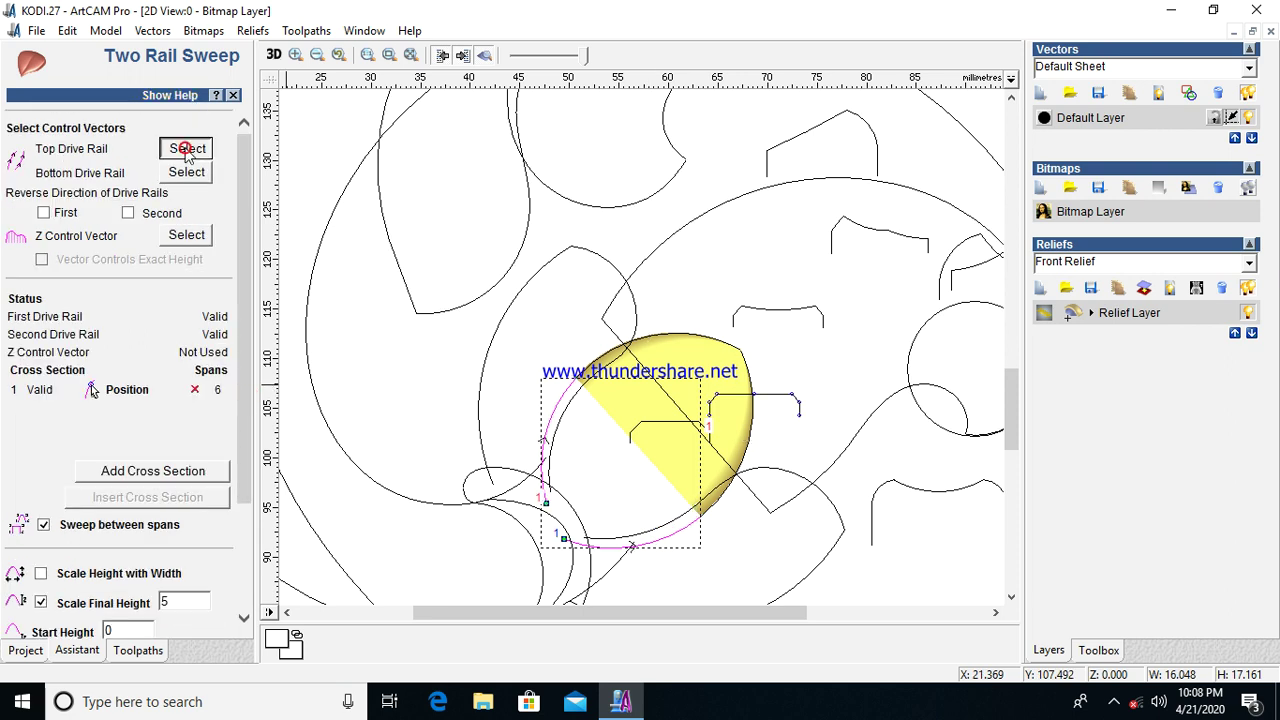
scroll(70, 503, "down", 3)
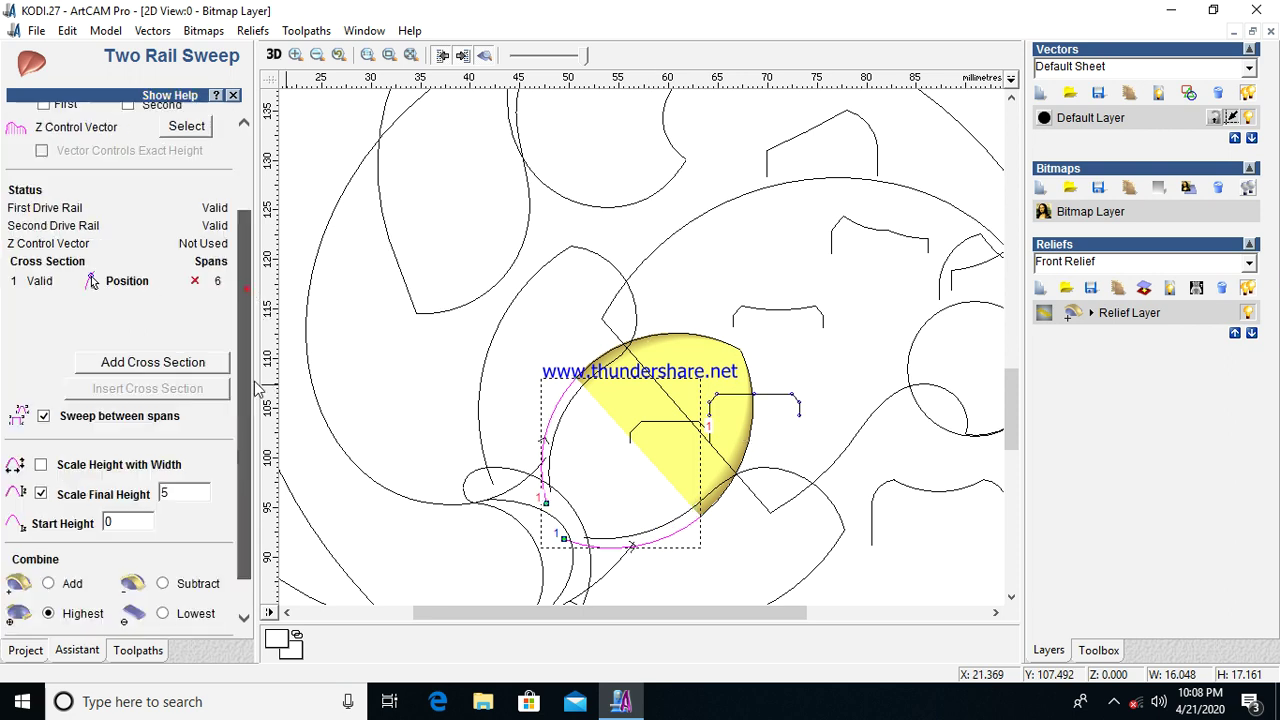
left_click(160, 620)
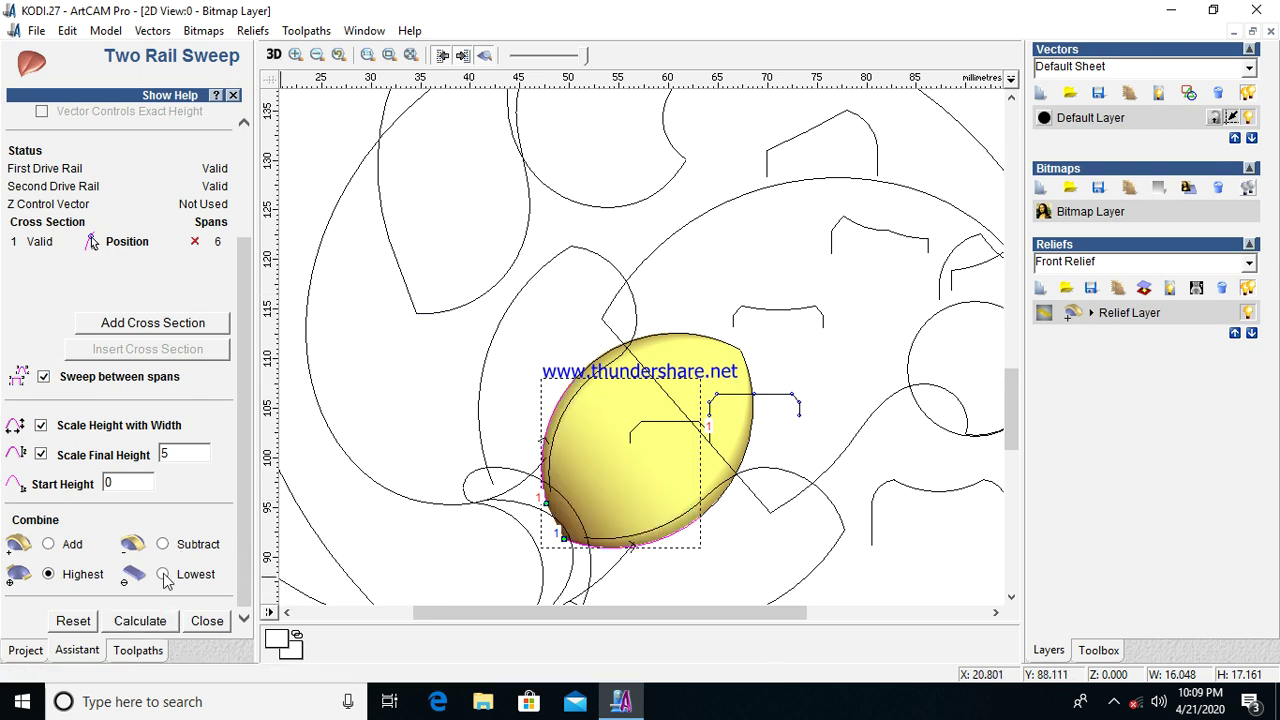
left_click(207, 620)
Step: Start a Two Rail Sweep along the two edge curves of the upper-left petal and add the slanted-top profile as its cross section
left_click(594, 331)
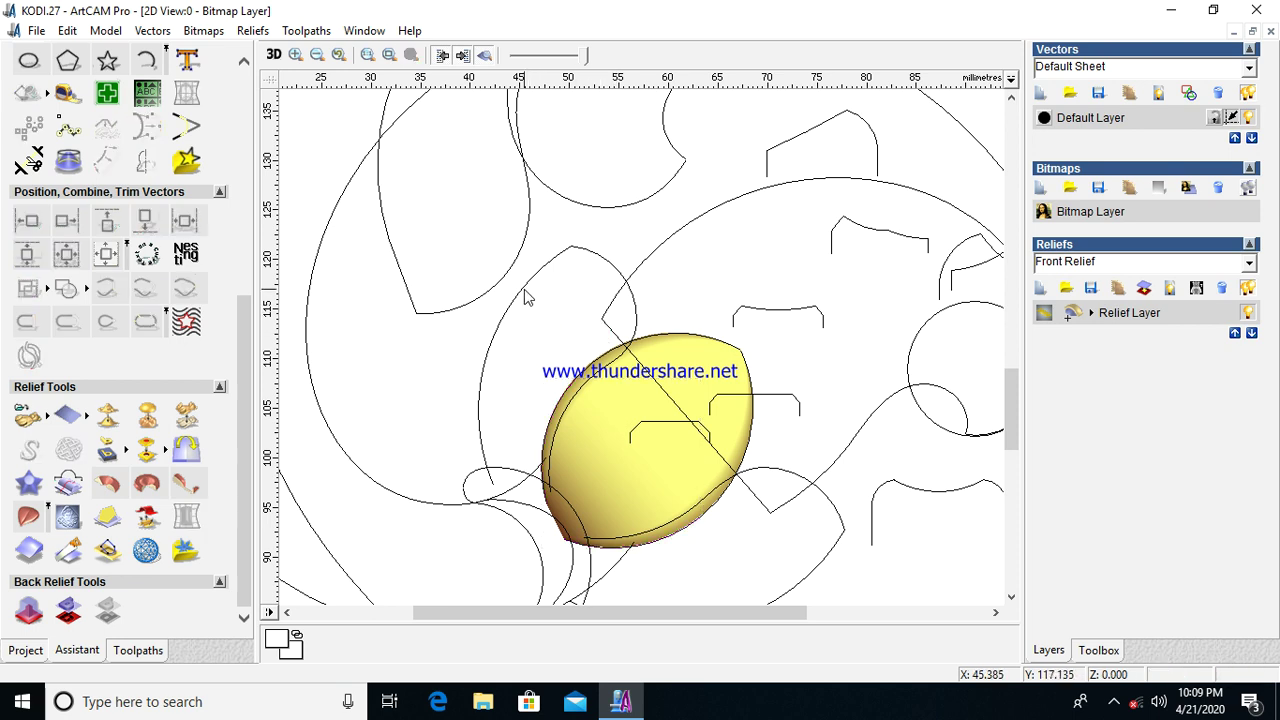
left_click(524, 297)
left_click(615, 362)
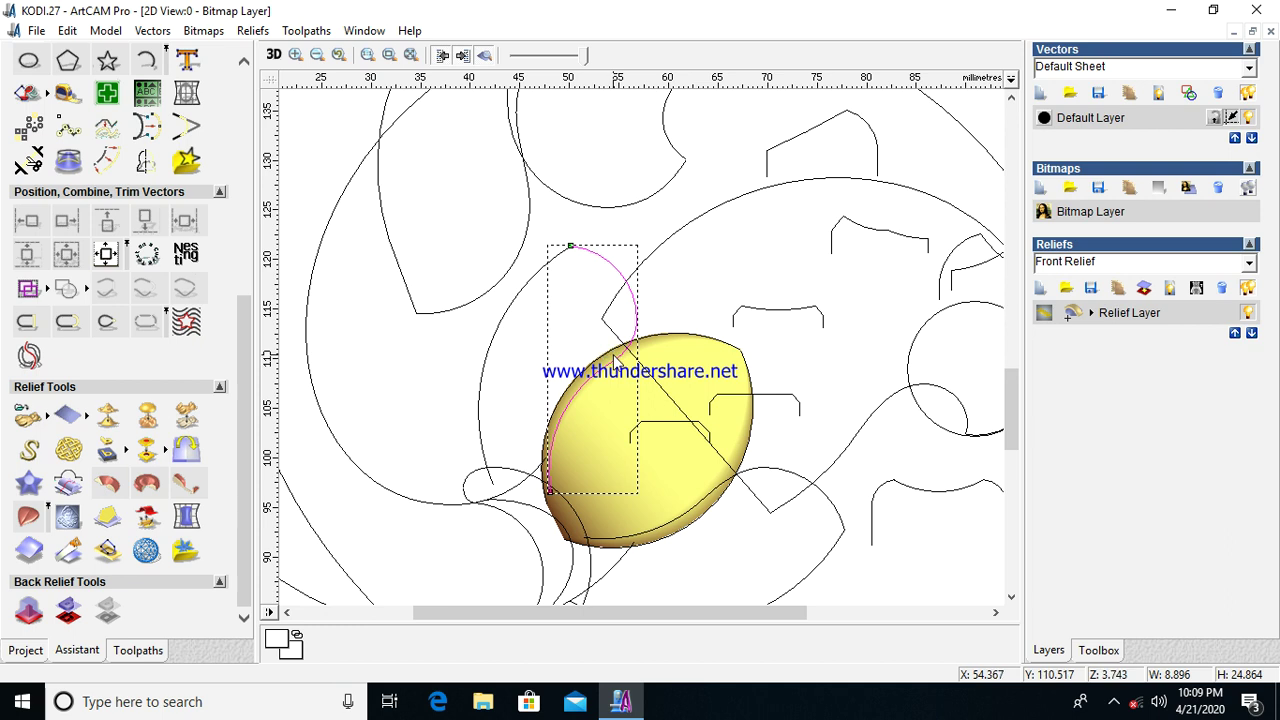
left_click(502, 333)
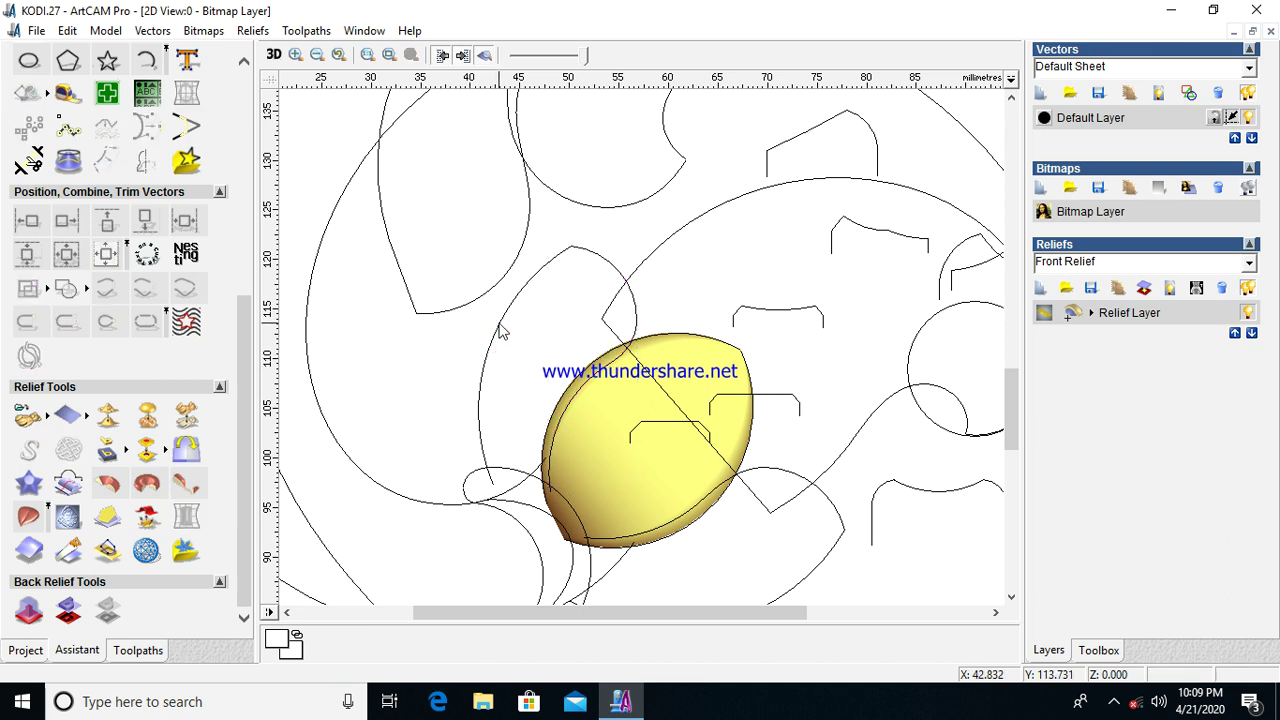
left_click(502, 333)
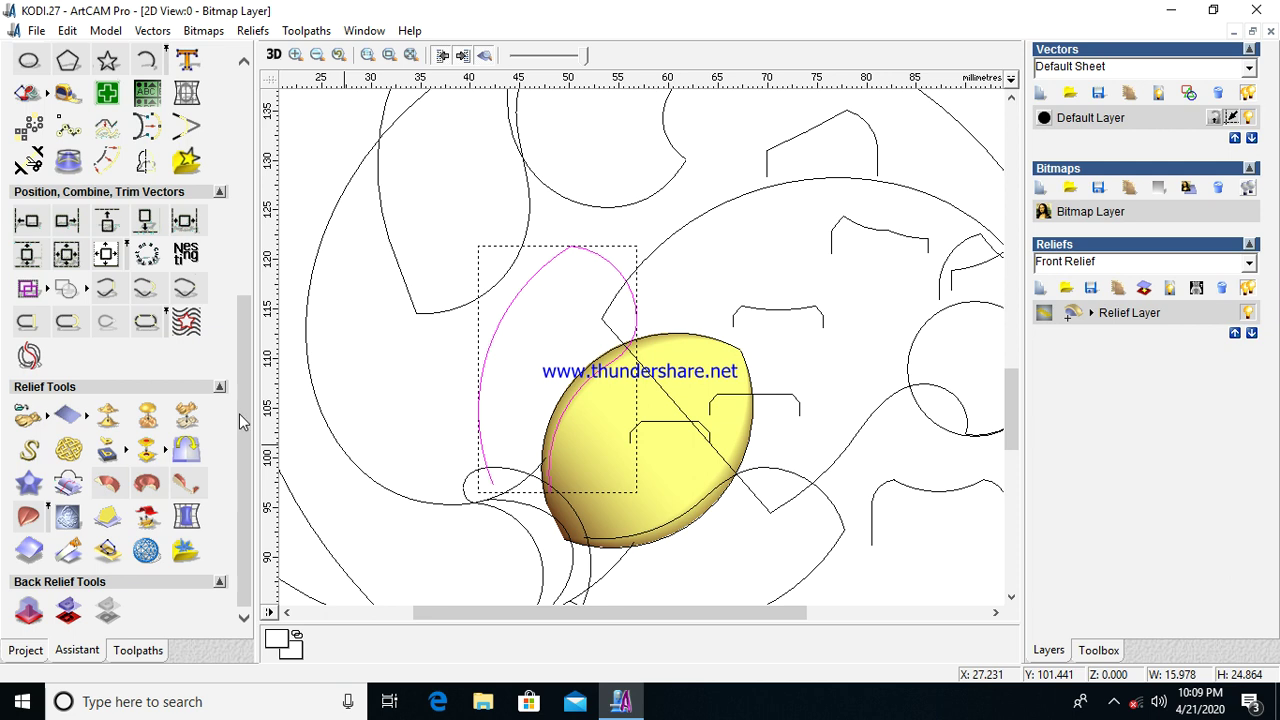
left_click(28, 516)
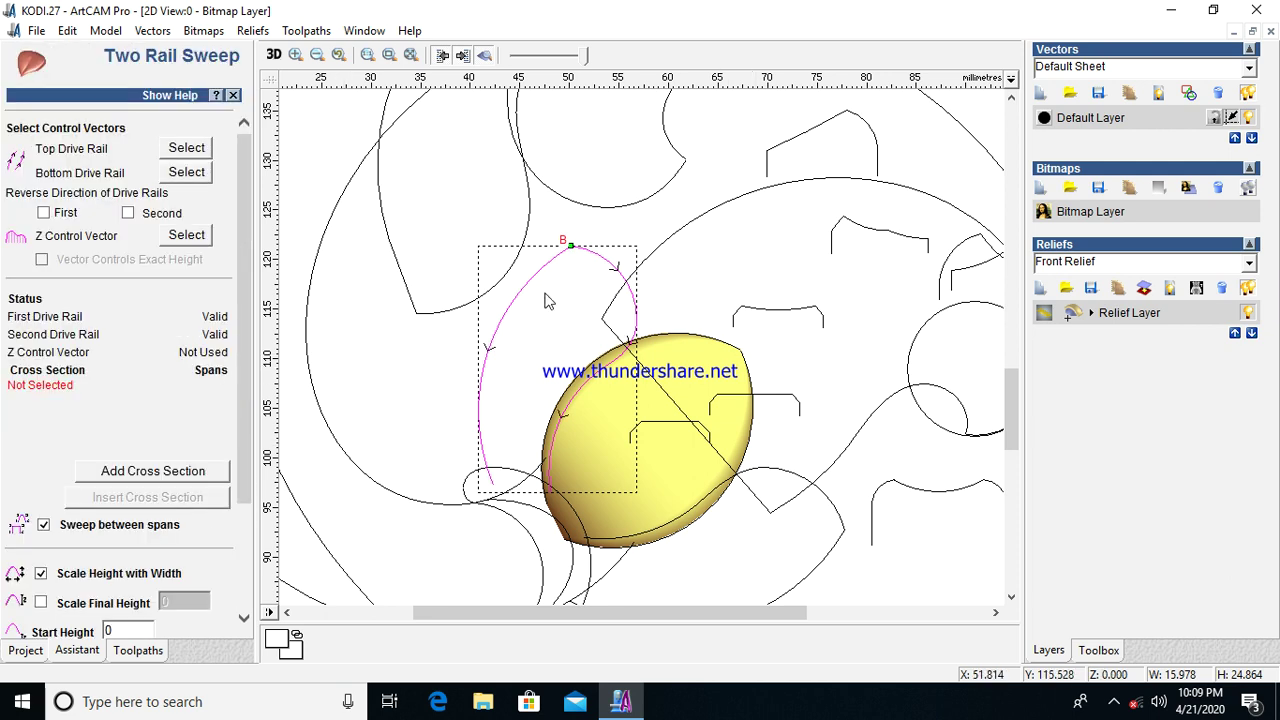
left_click(128, 213)
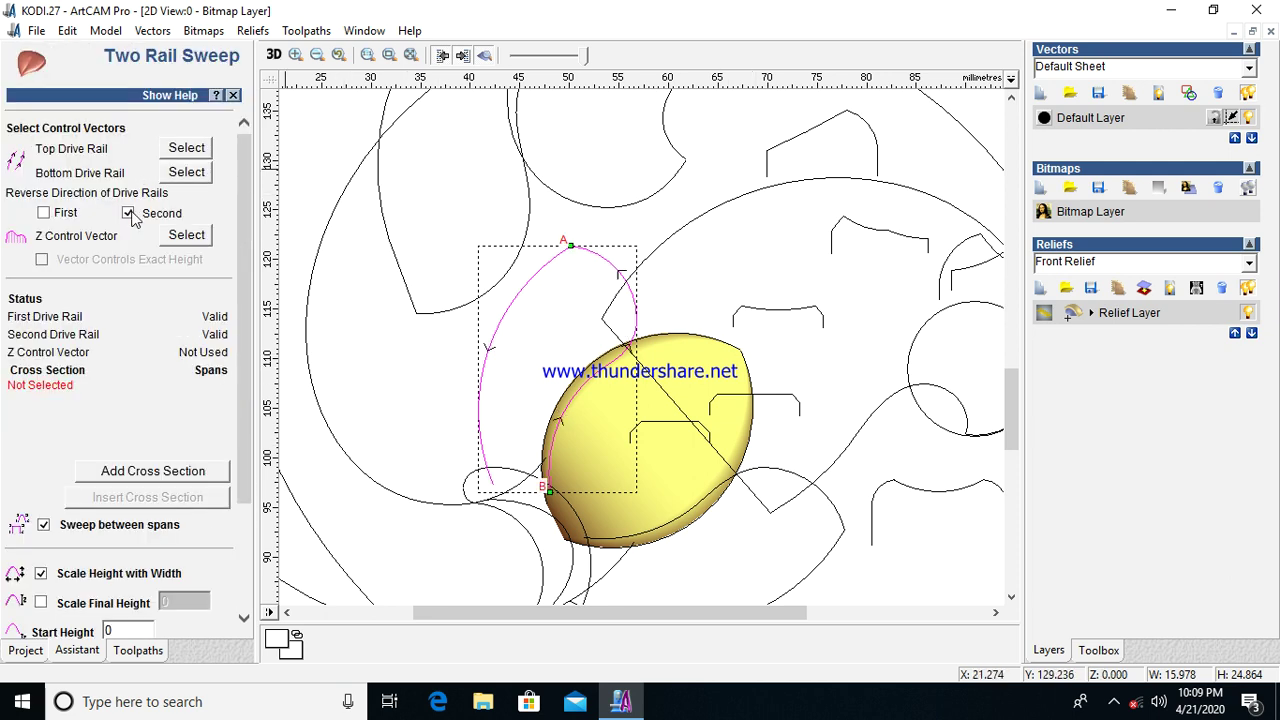
left_click(812, 128)
left_click(153, 471)
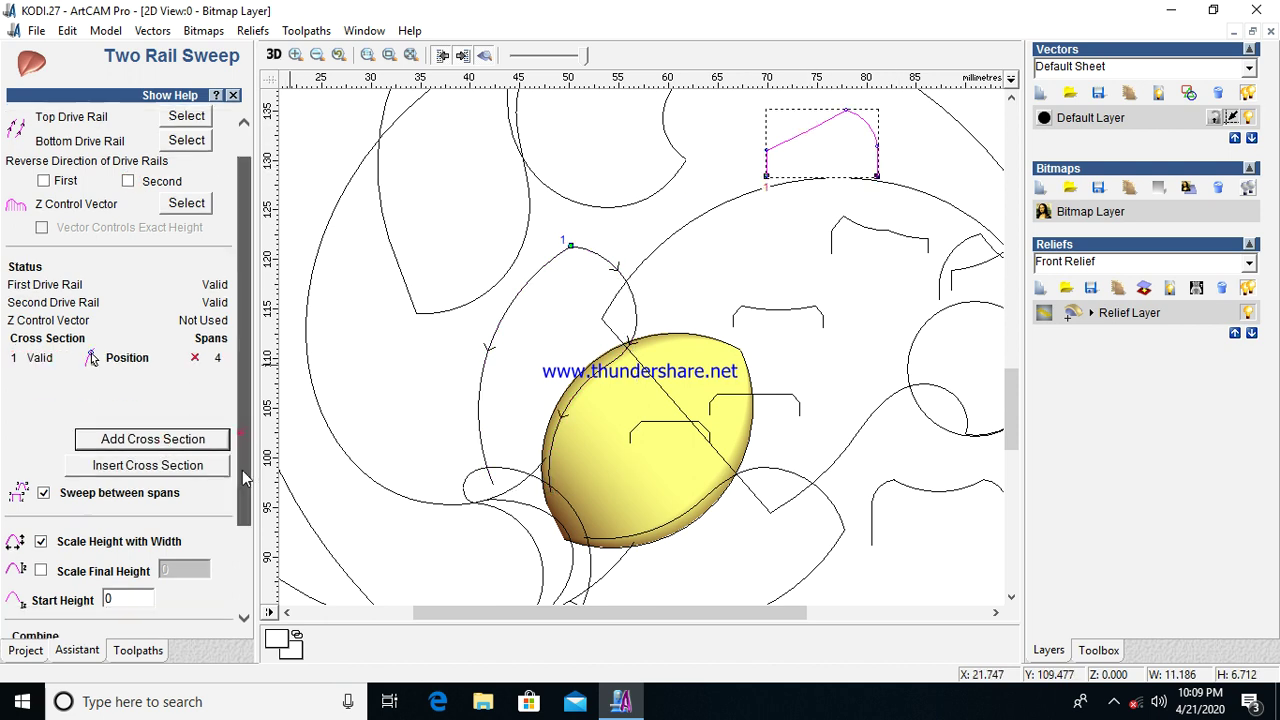
Step: Calculate the upper-left petal's sweep without Scale Height with Width, using final height 4, start height 1 and the Highest combine mode
scroll(242, 470, "down", 3)
left_click(40, 425)
left_click(41, 454)
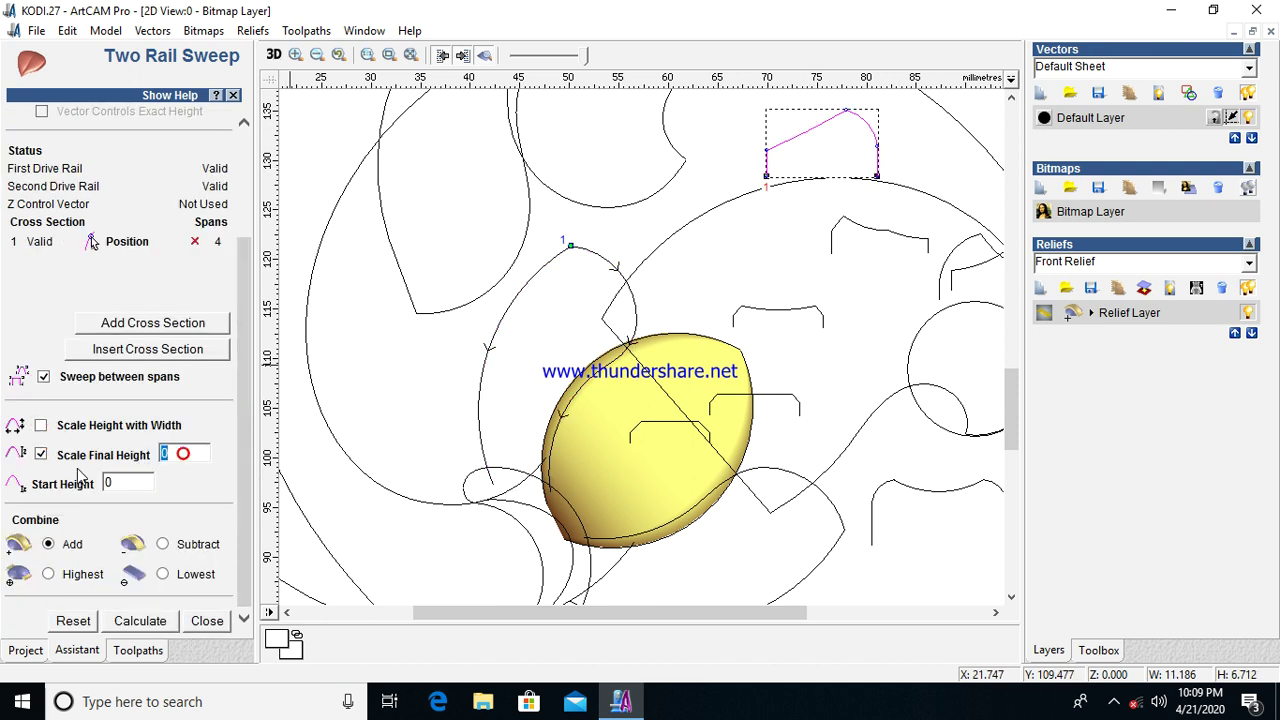
double_click(128, 483)
type("1")
left_click(49, 575)
left_click(140, 620)
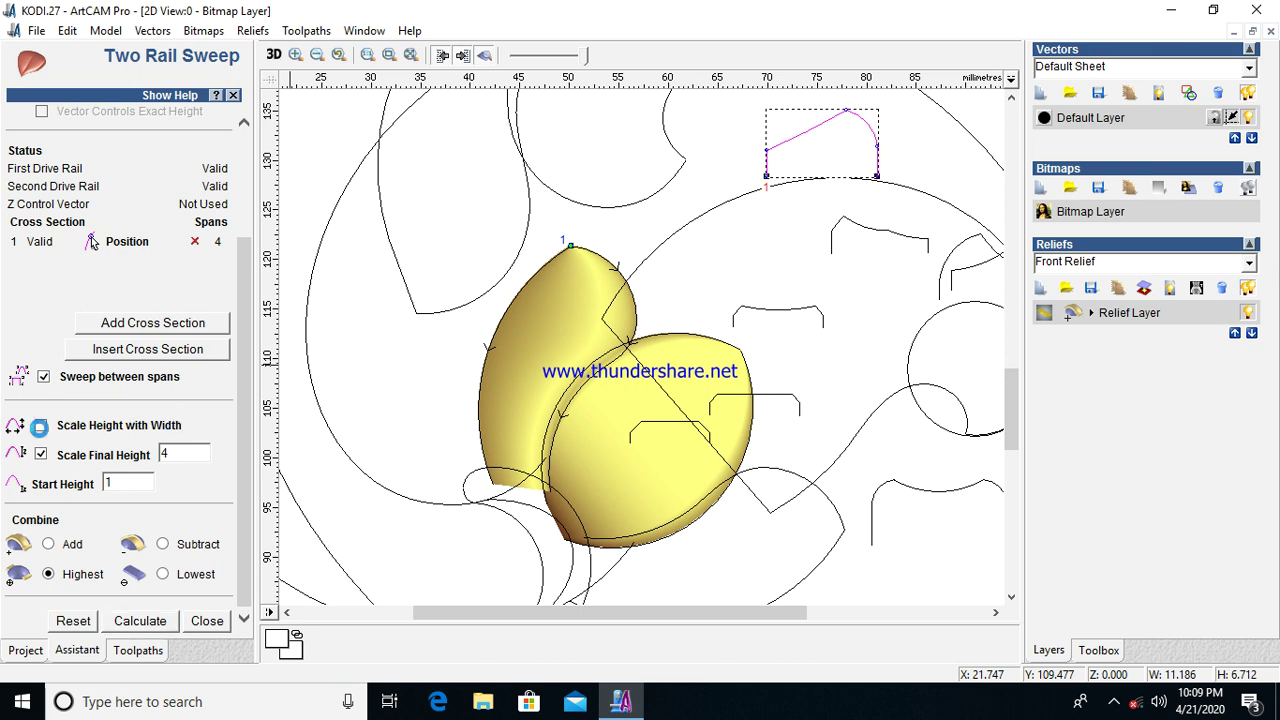
Step: Enable Scale Height with Width and recalculate the upper-left petal's sweep
left_click(41, 426)
left_click(140, 620)
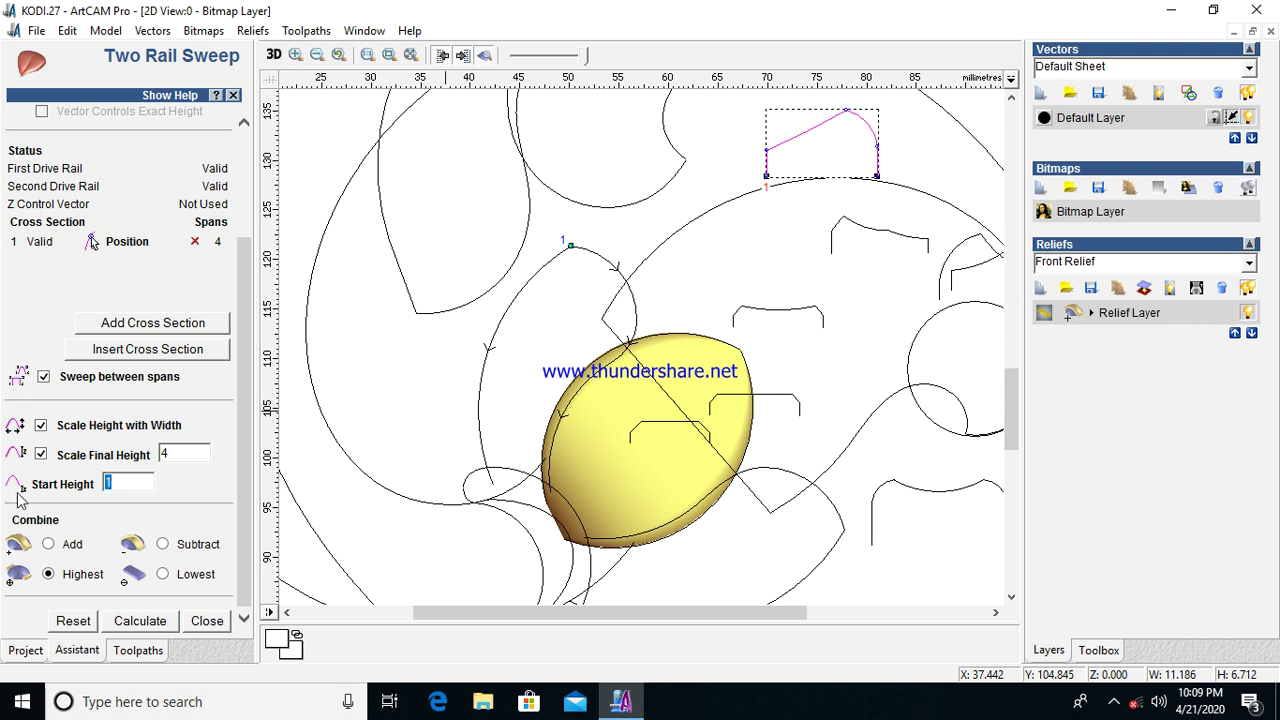
Step: Try the upper-left petal's sweep with final height 3 and start height 2
double_click(181, 453)
left_click(66, 578)
left_click(138, 621)
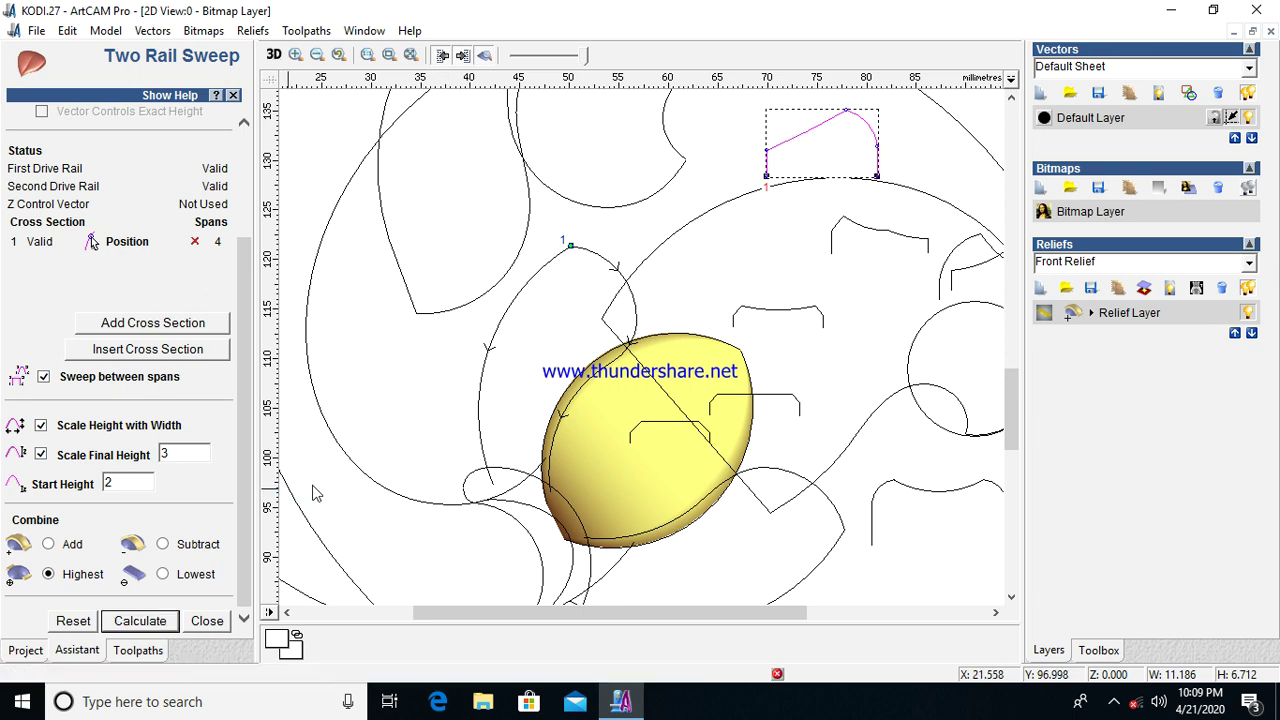
Step: Set the final height to 4 and the start height to 1, and calculate the upper-left petal's sweep
scroll(572, 430, "up", 2)
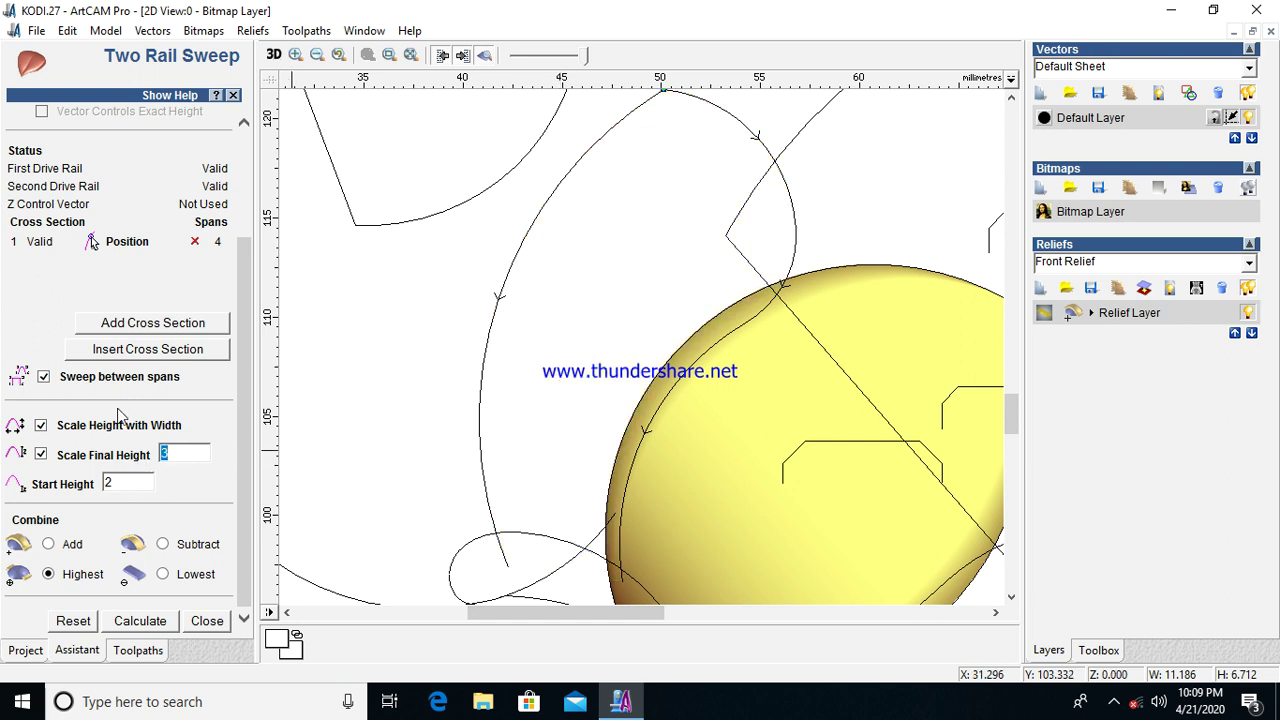
double_click(178, 453)
type("4")
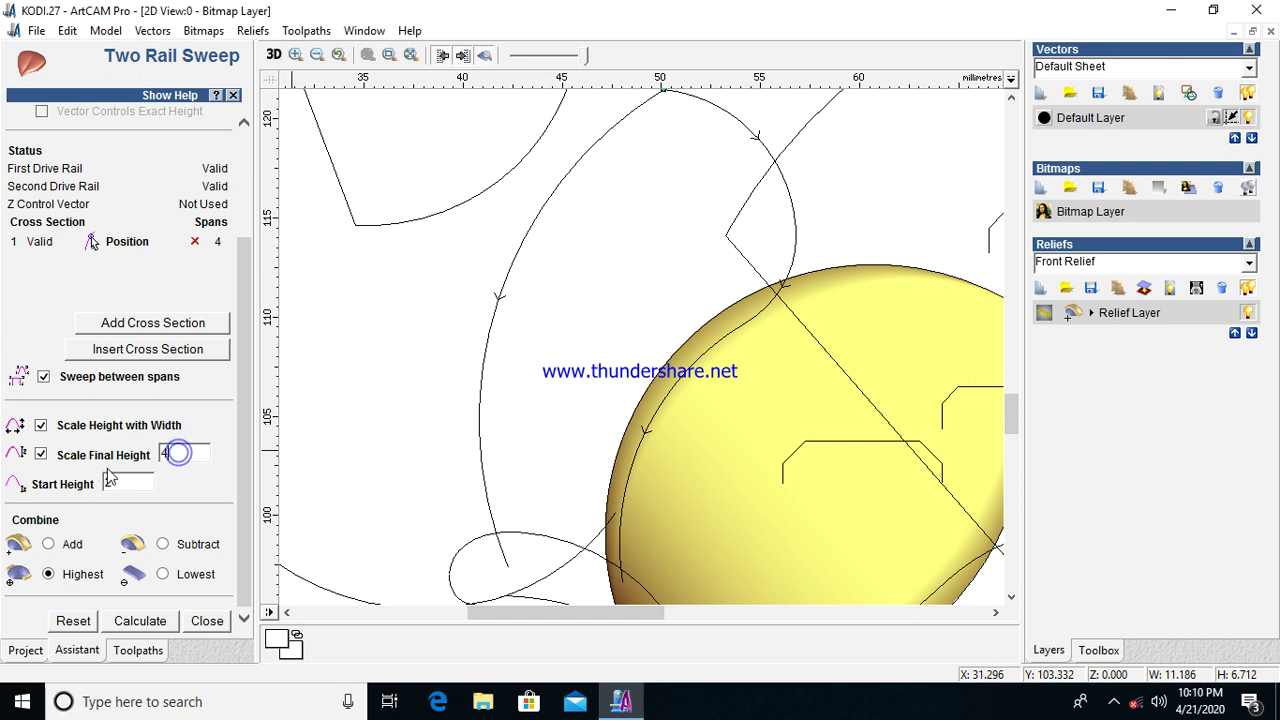
type("1")
left_click(140, 620)
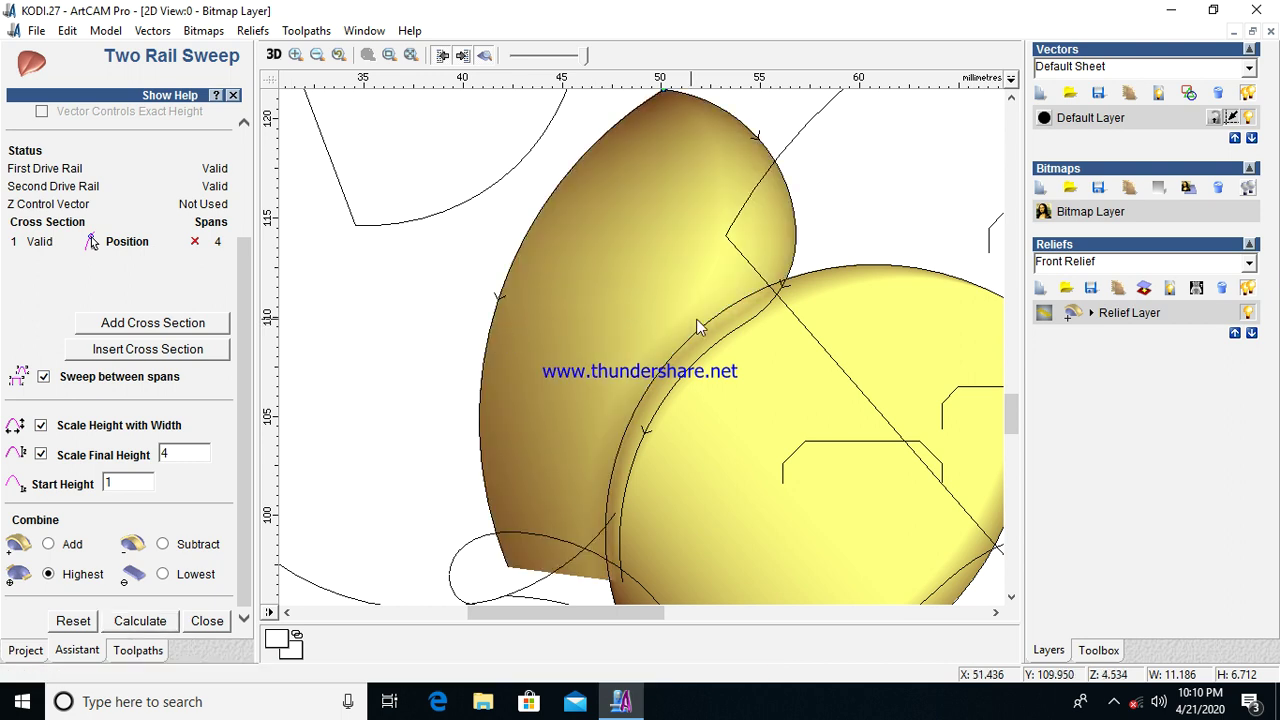
Step: Split the upper-left petal's two rails, one near the round petal's edge and the other partway up its outer side
left_click(750, 321)
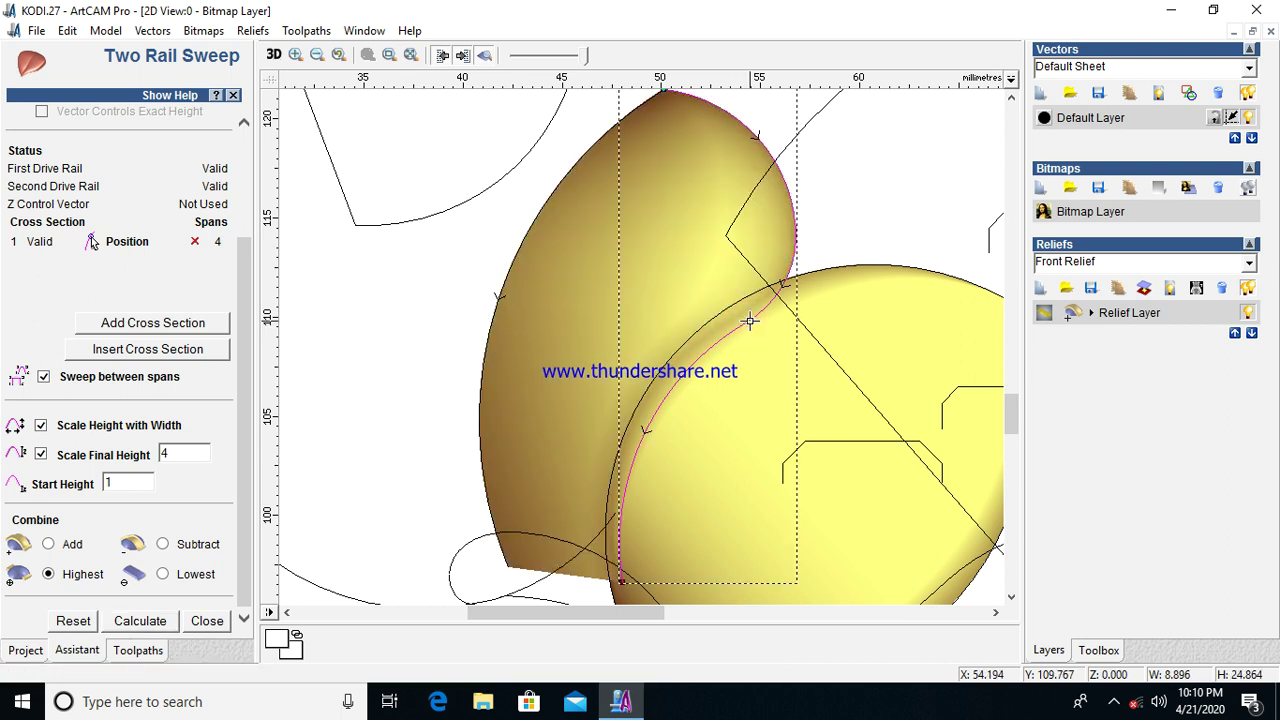
left_click(752, 320)
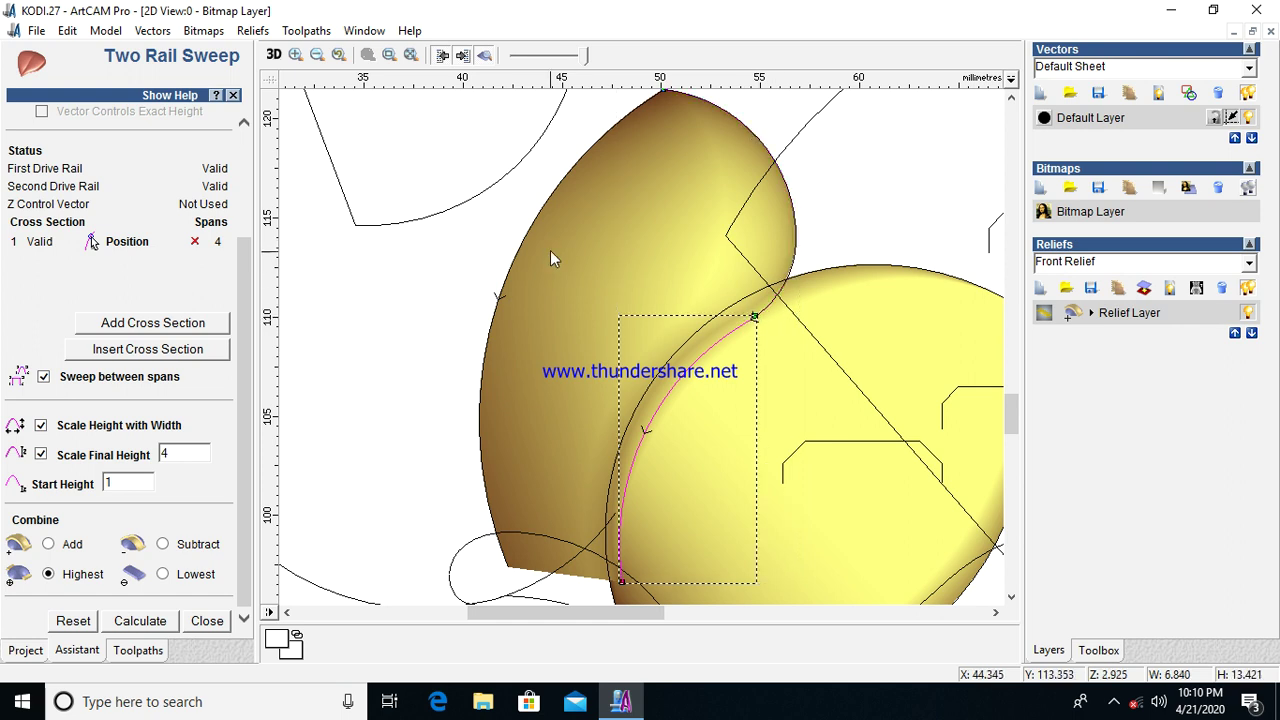
left_click(534, 224)
Step: Assign the upper-left petal's two upper segments as drive rails and calculate the sweep with Scale Height with Width off
left_click(558, 193)
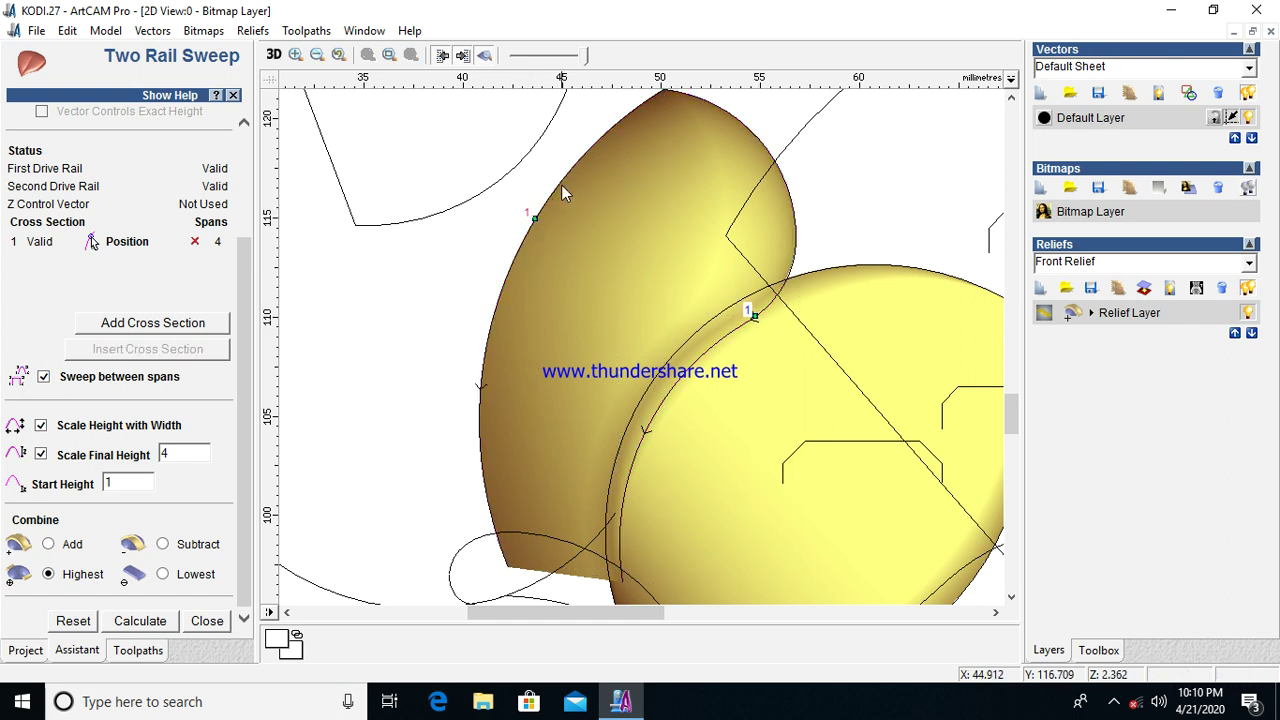
left_click(797, 236, "shift")
scroll(244, 278, "up", 3)
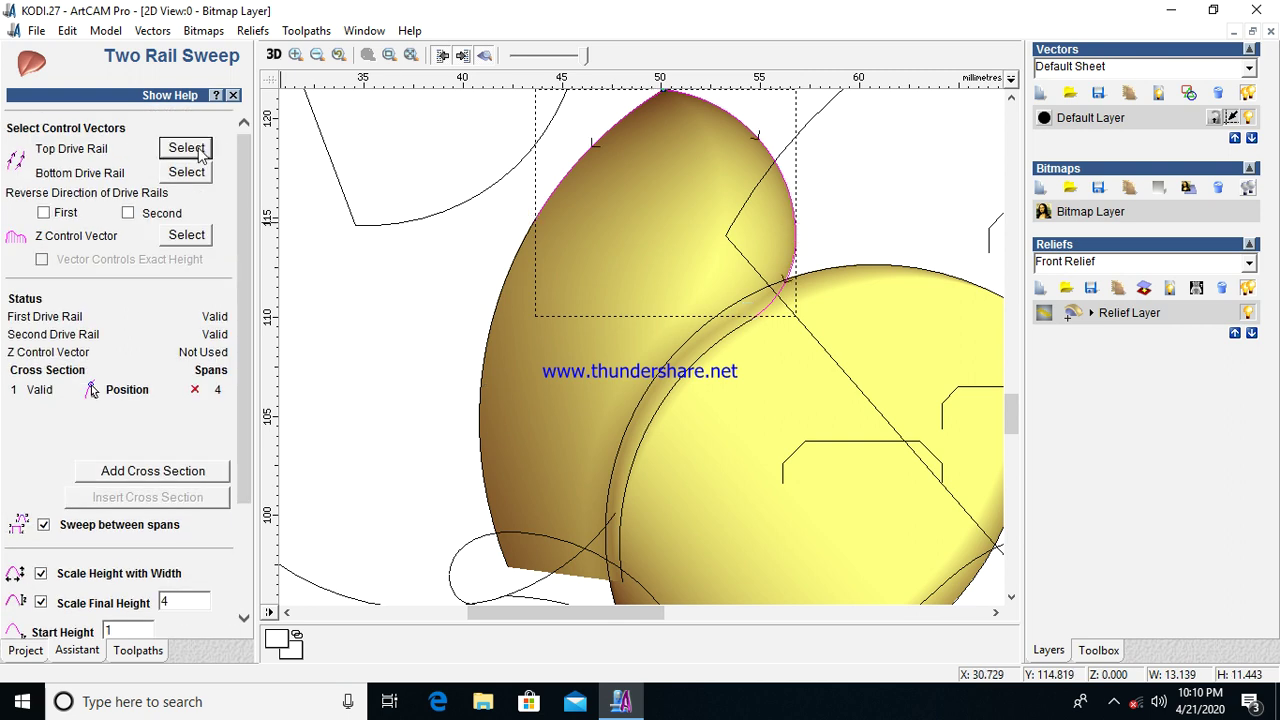
scroll(240, 248, "down", 5)
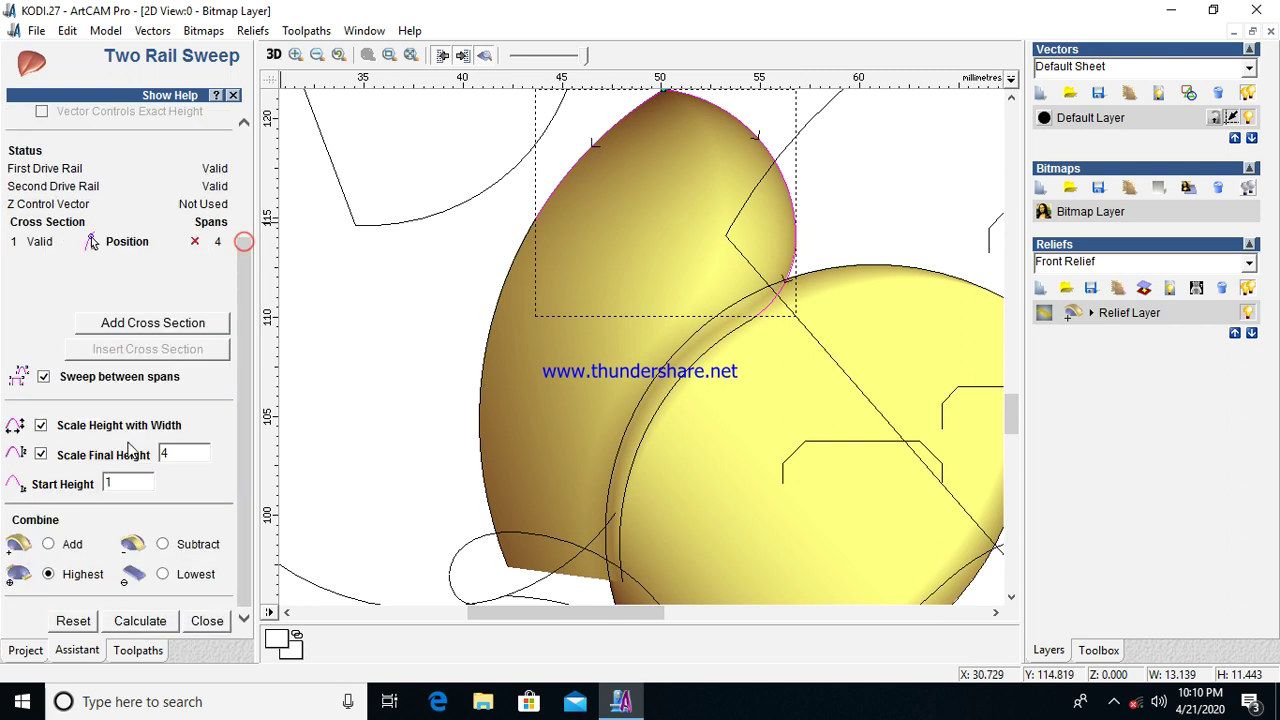
left_click(40, 425)
left_click(141, 621)
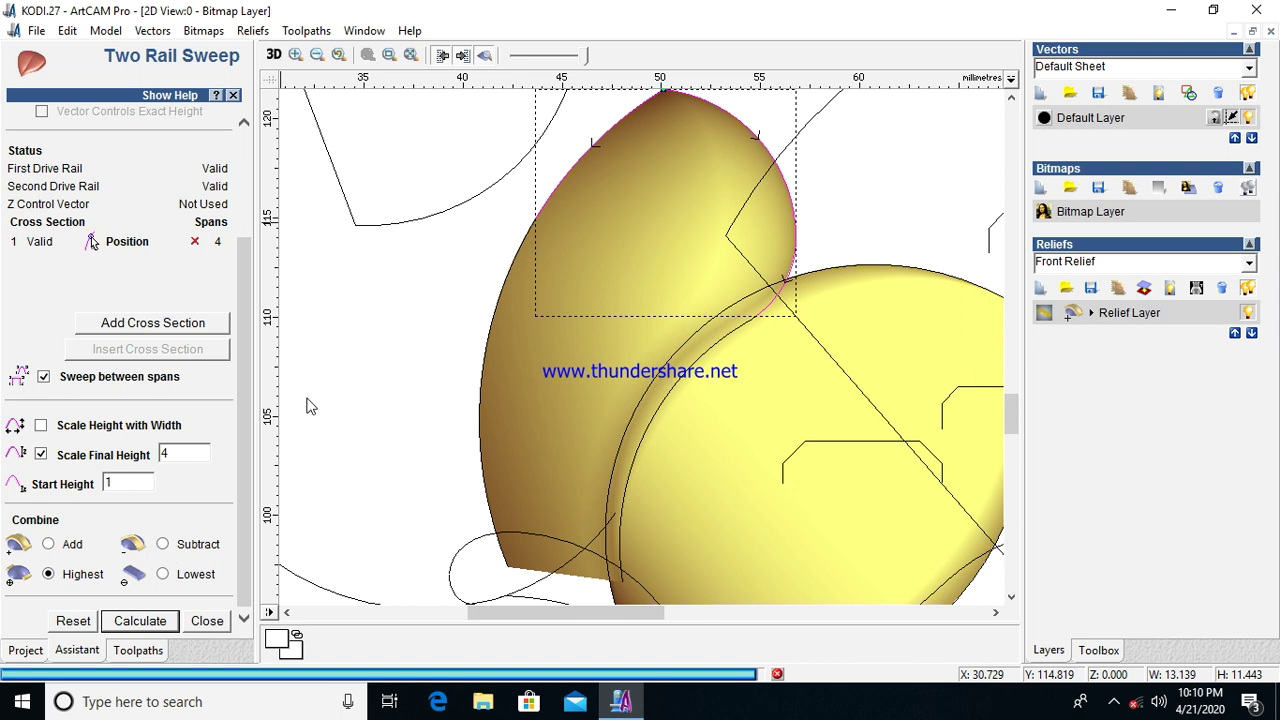
Step: Assign the upper and lower edge curves of the lower-right petal as the sweep's drive rails
scroll(670, 310, "down", 2)
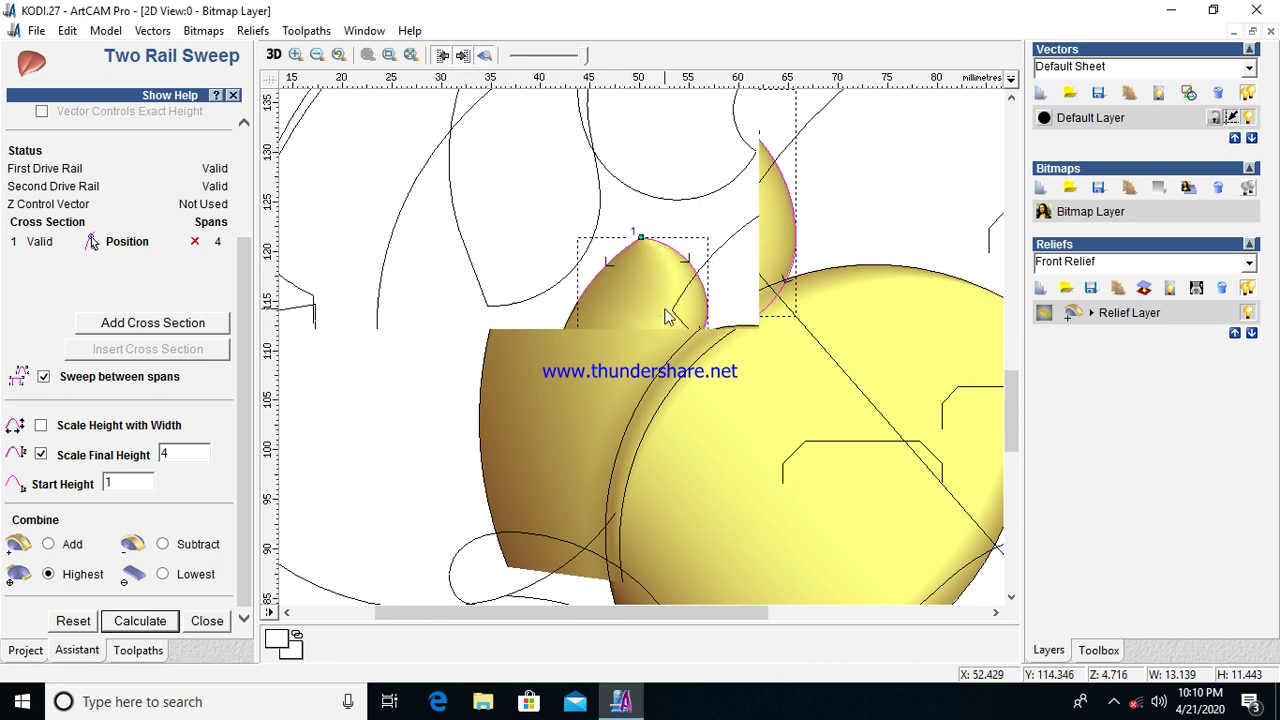
scroll(680, 463, "down", 2)
scroll(657, 406, "up", 2)
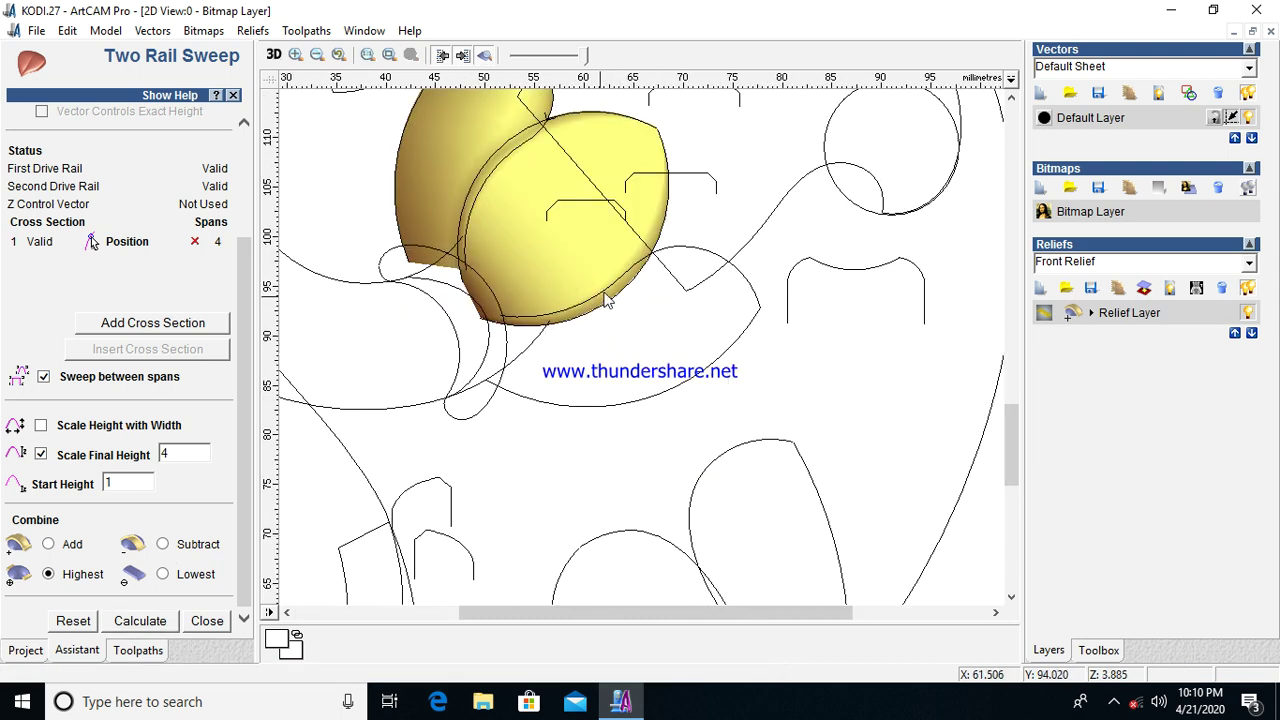
left_click(611, 288)
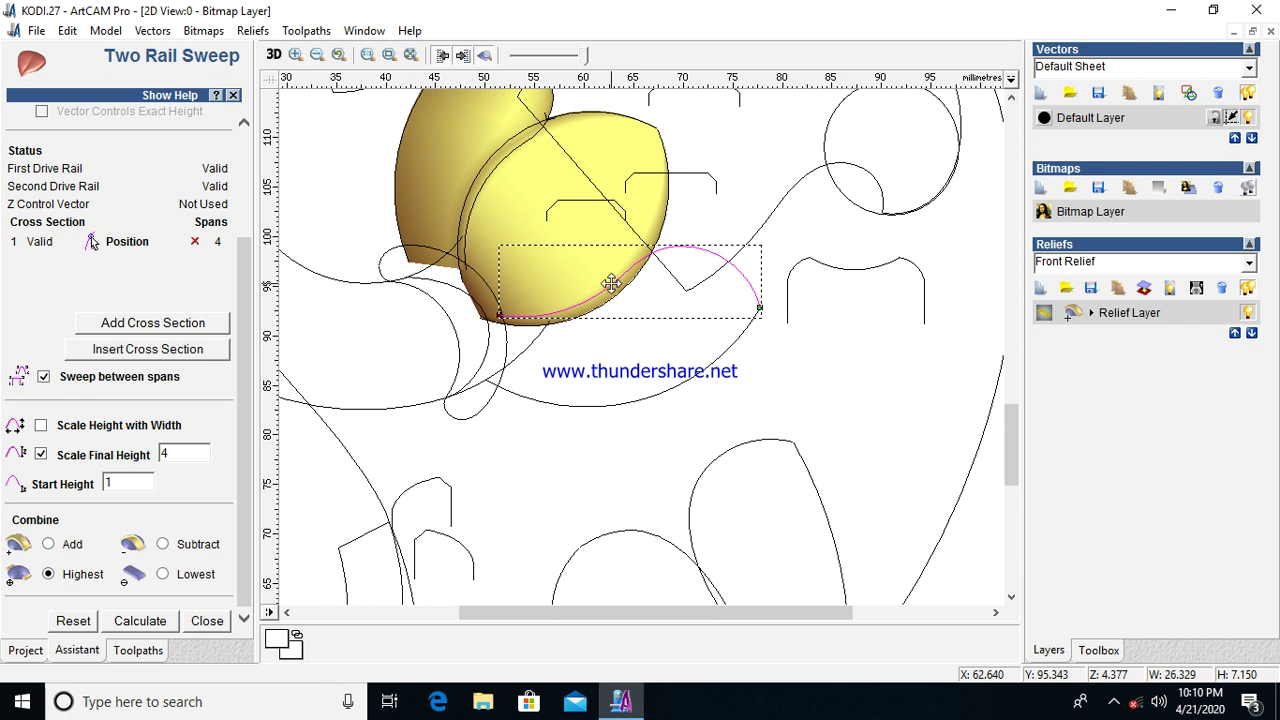
left_click_drag(611, 284, 677, 391)
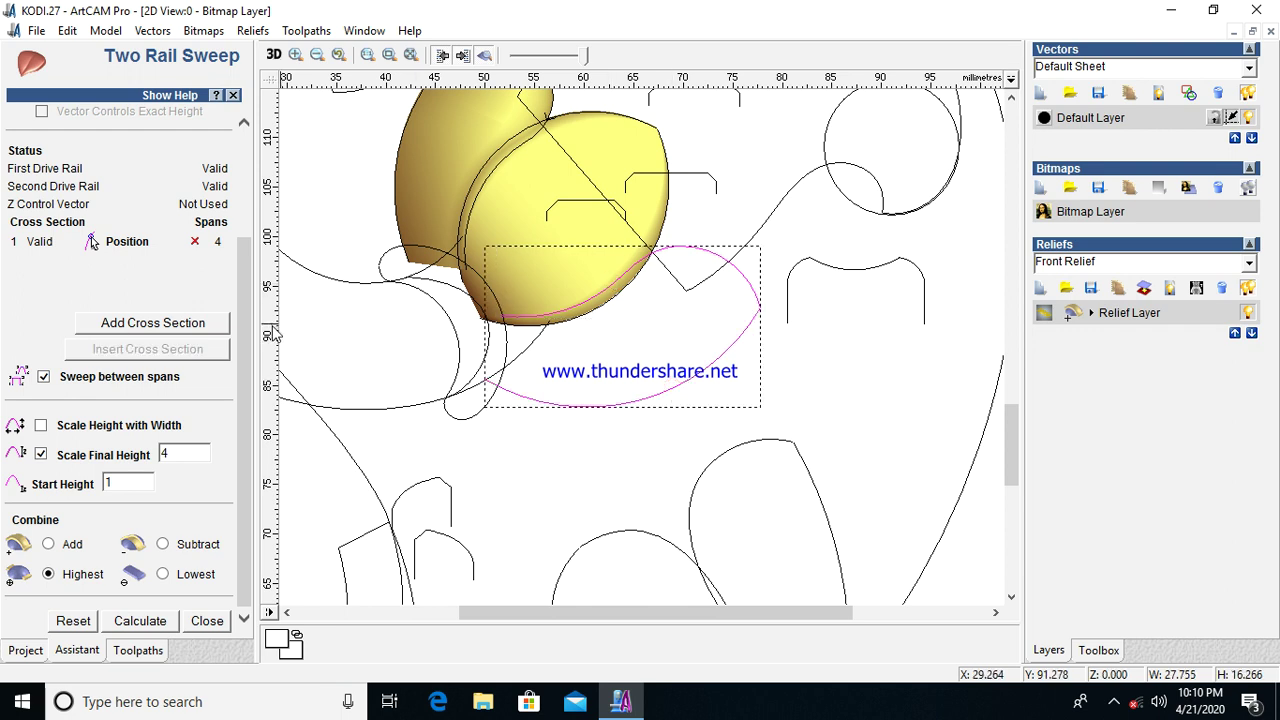
scroll(240, 346, "up", 3)
left_click(203, 148)
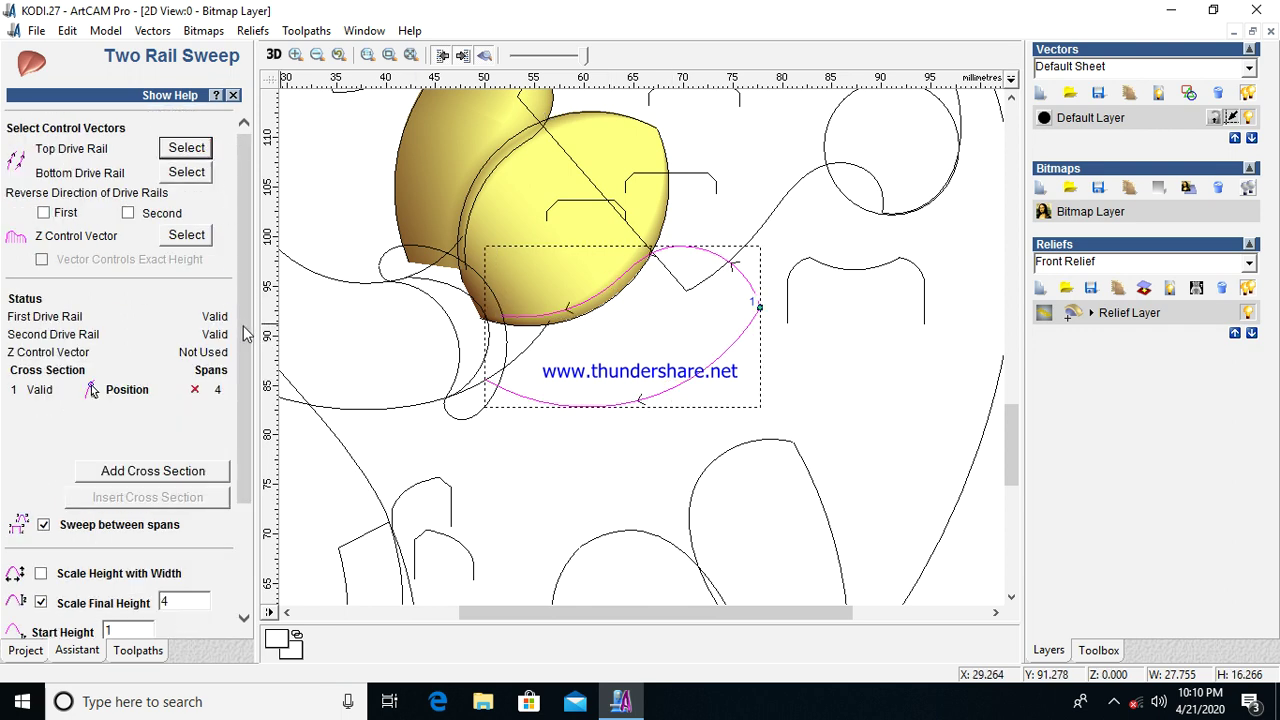
Step: Try sweeping the lower-right petal with Scale Height with Width enabled, and undo the sweep
left_click_drag(244, 323, 140, 668)
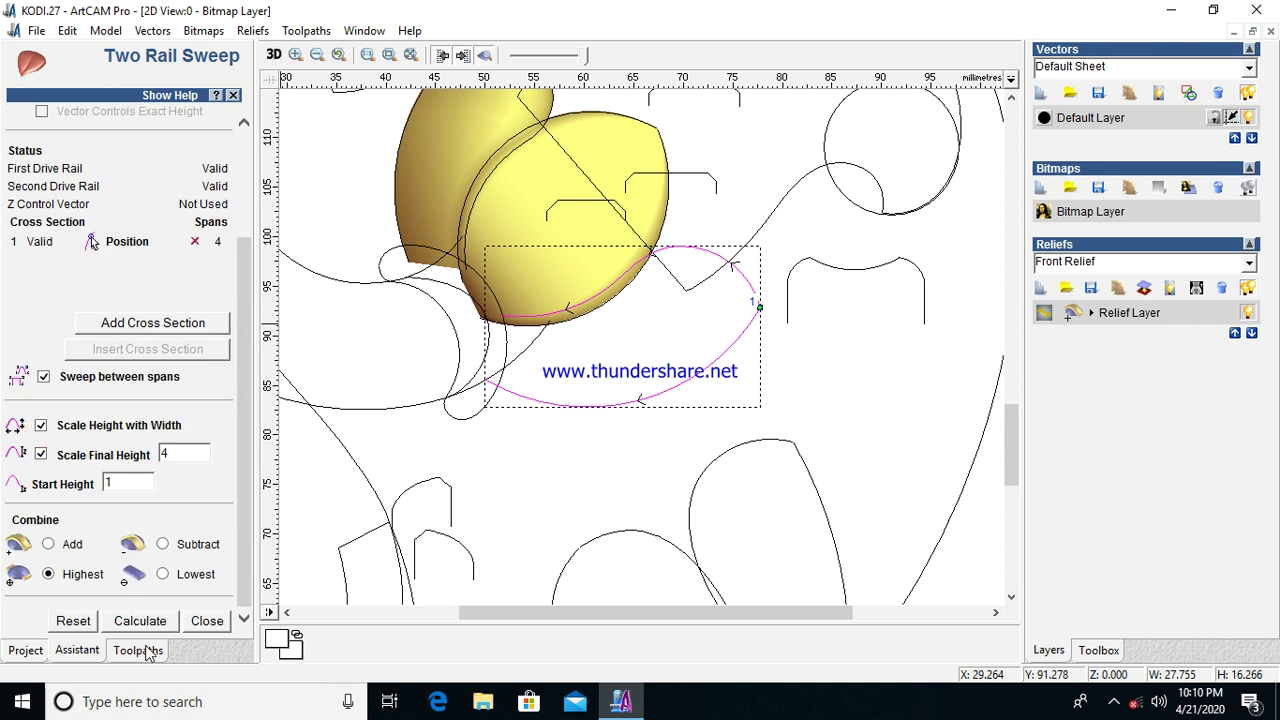
left_click(150, 622)
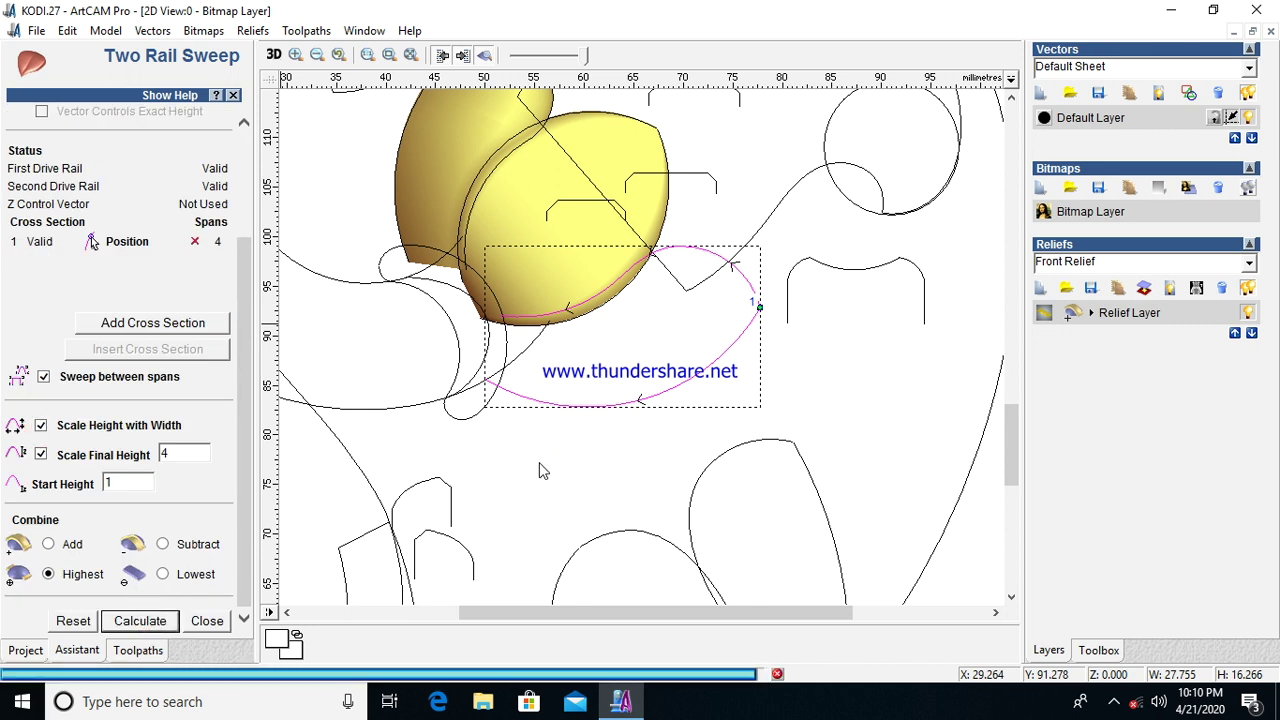
scroll(591, 339, "up", 2)
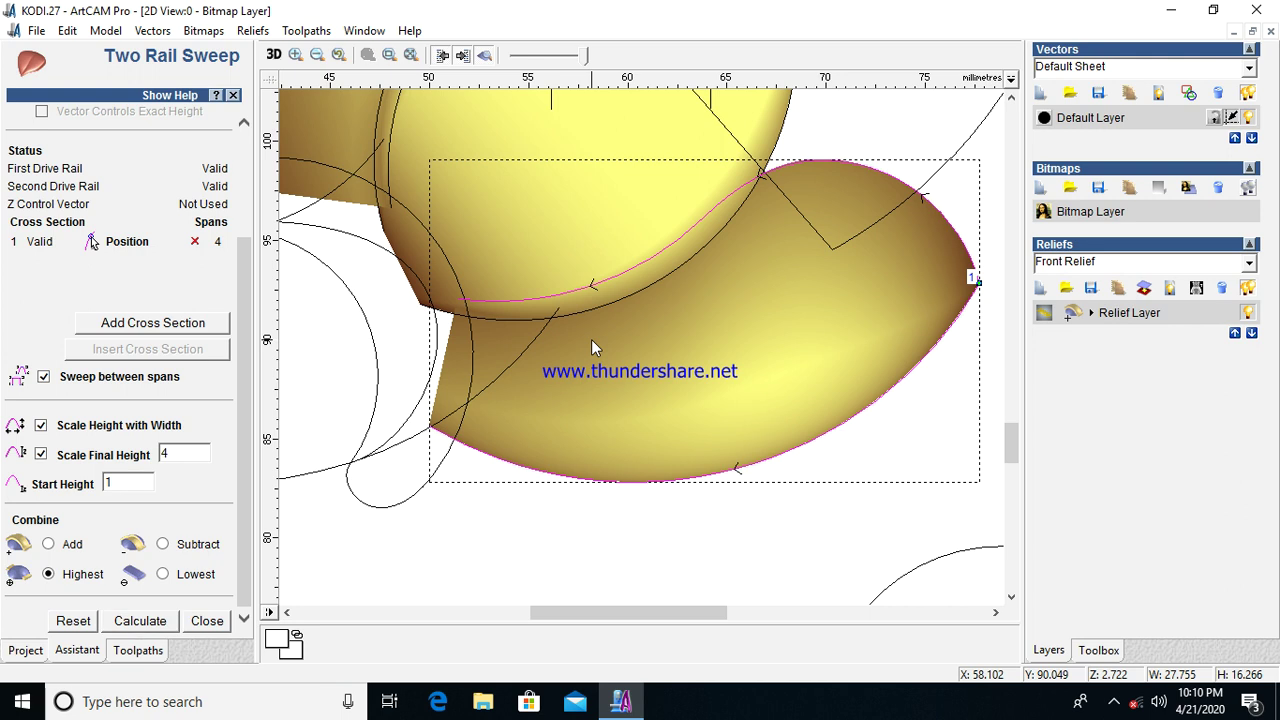
key("ctrl+z")
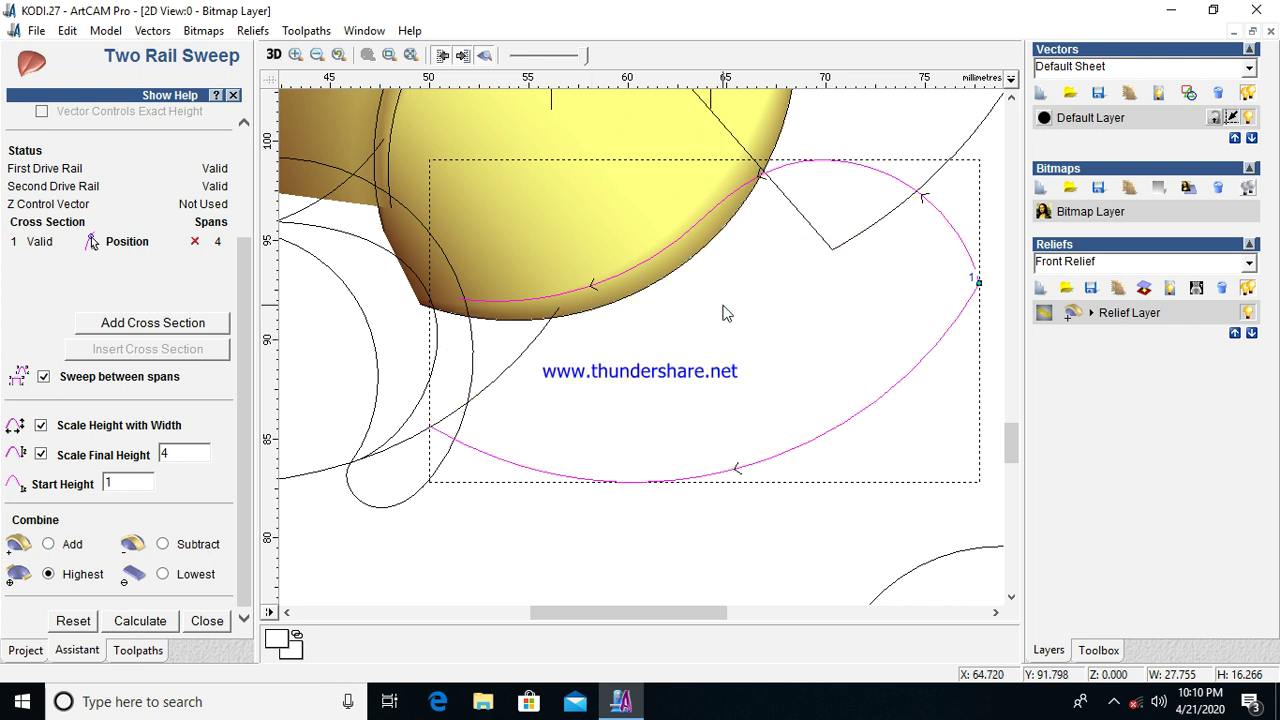
Step: Reassign the lower-right petal's upper and lower edge curves as drive rails and calculate the sweep with Scale Height with Width on
left_click(669, 266)
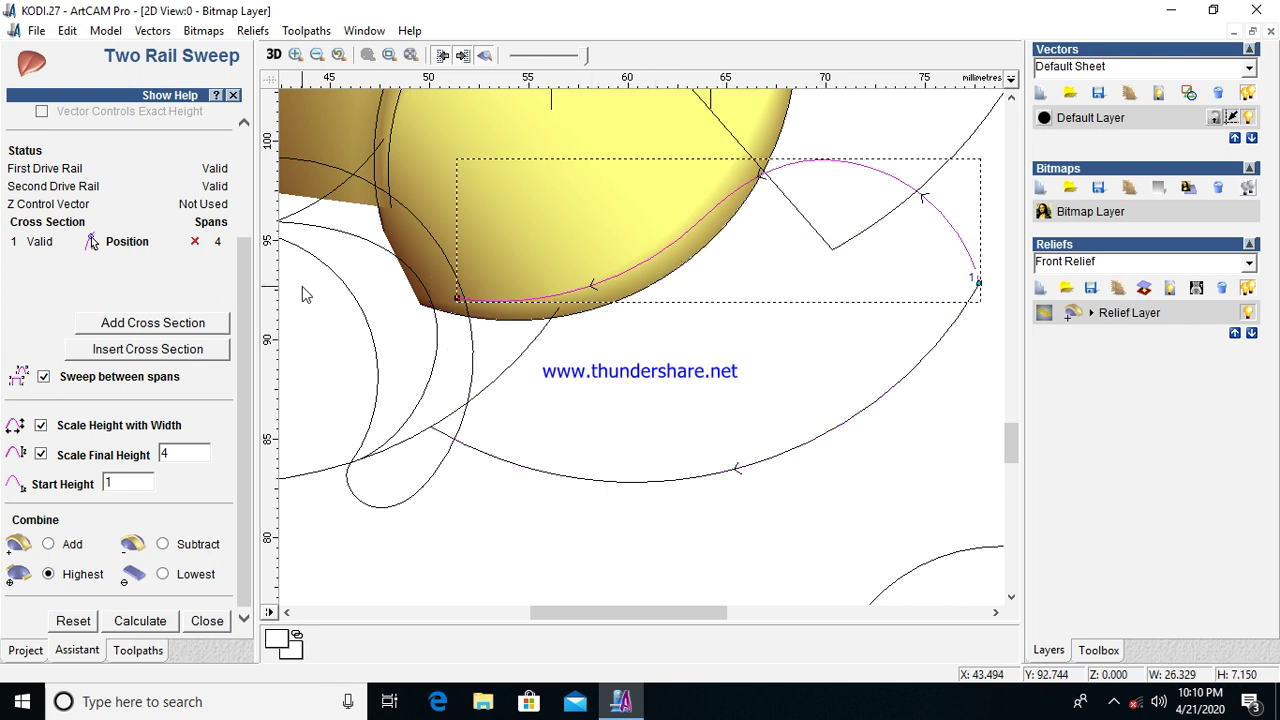
scroll(238, 303, "up", 3)
left_click(186, 147)
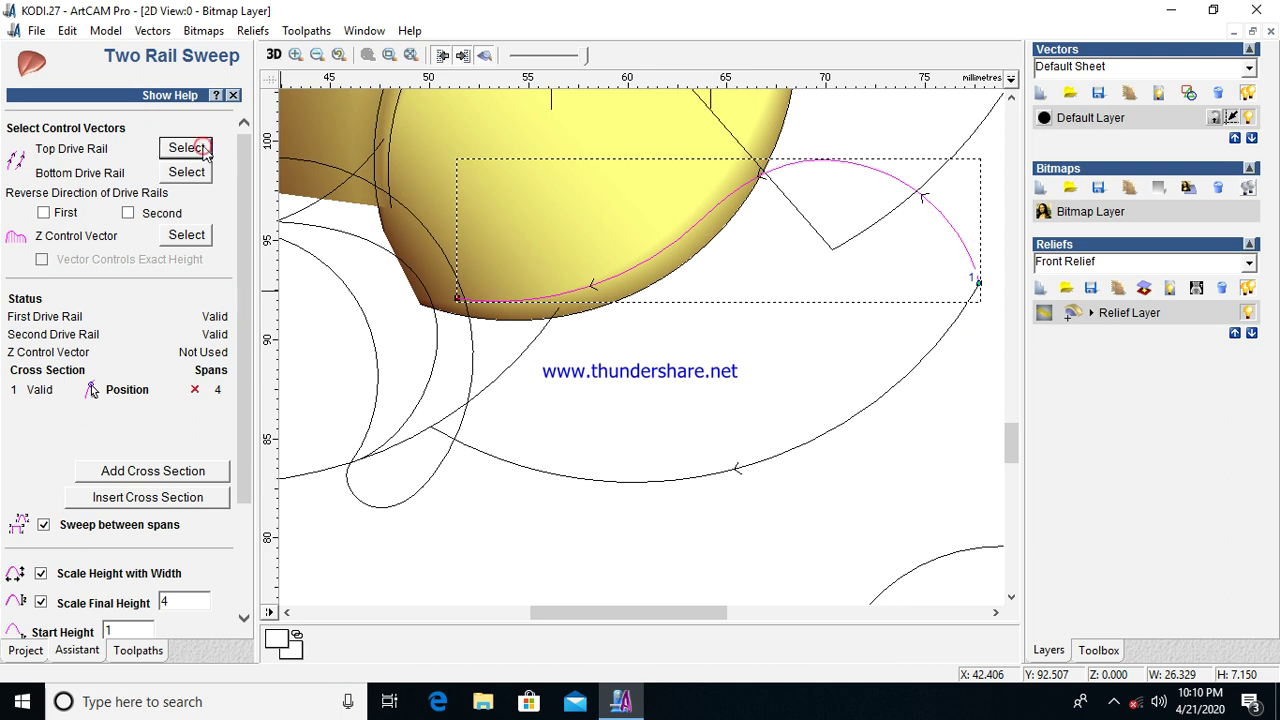
left_click(855, 418)
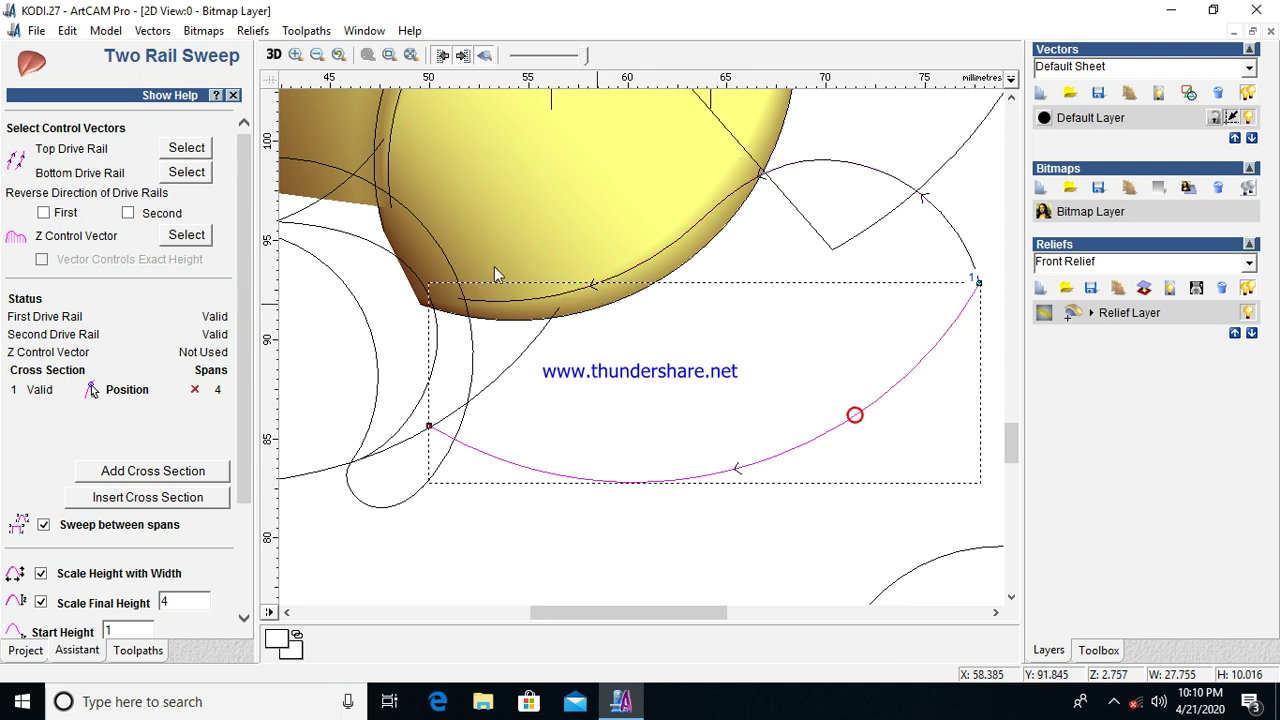
left_click(663, 250)
left_click(180, 172)
left_click(831, 425)
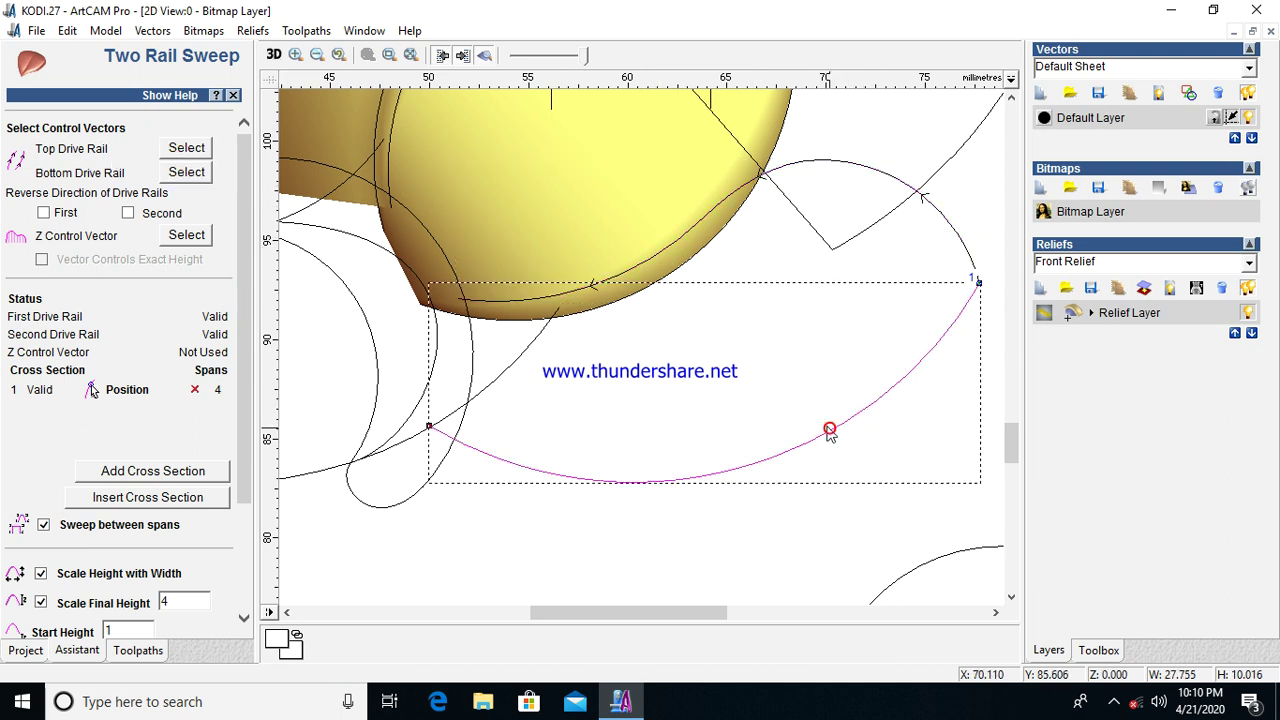
left_click(189, 150)
left_click_drag(242, 252, 242, 365)
left_click(140, 620)
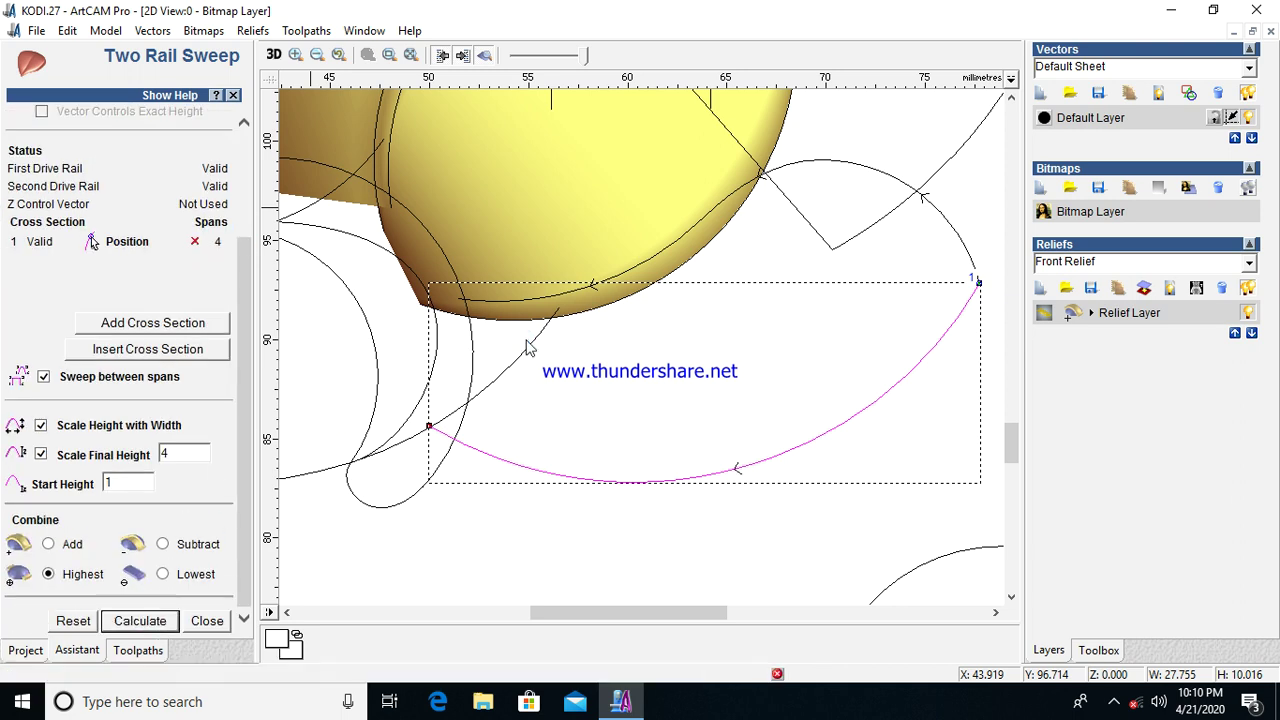
scroll(643, 320, "down", 3)
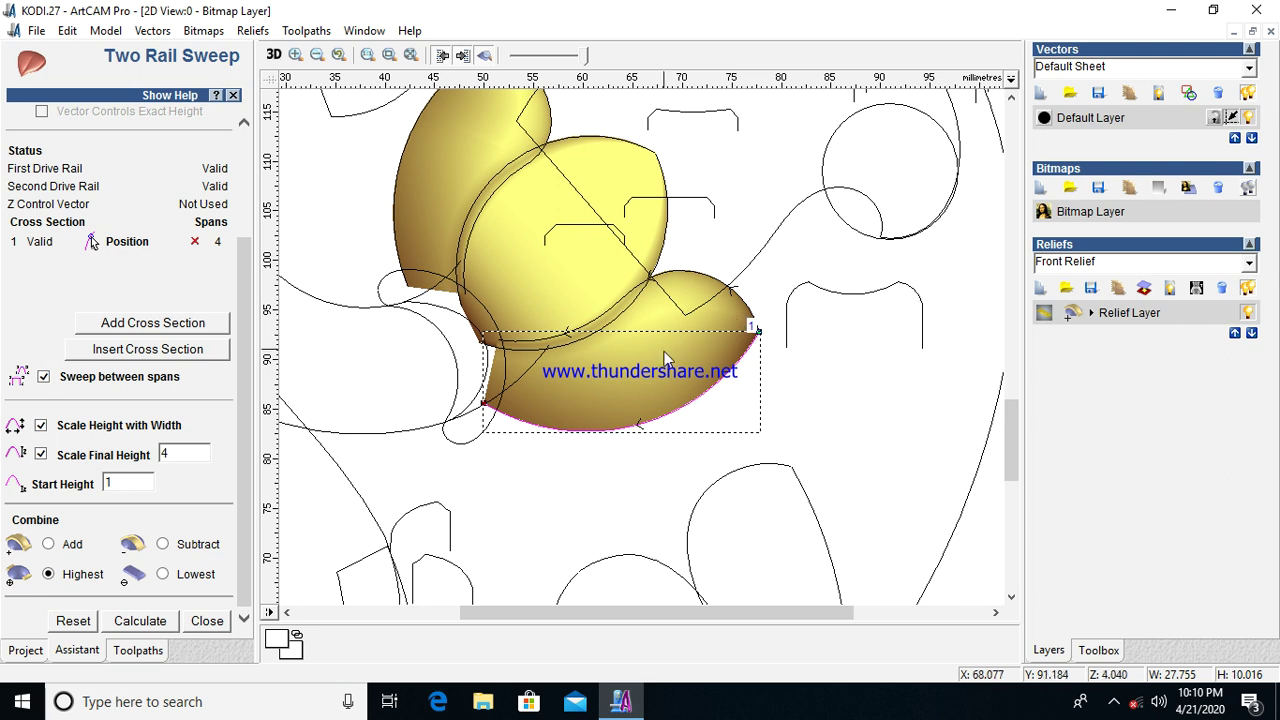
Step: Split the lower-right petal's two rails, the upper one near the round petal's edge and the lower one partway along its outer side
left_click(646, 313)
scroll(646, 313, "up", 3)
left_click(620, 302)
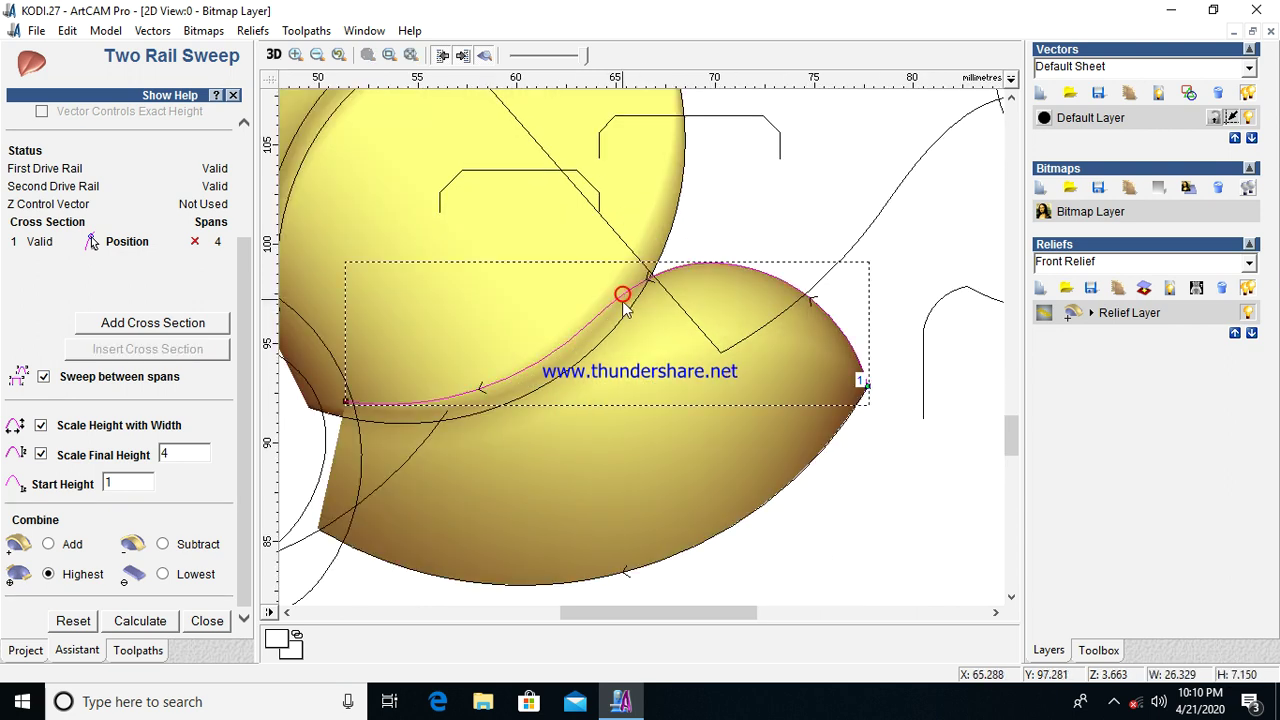
left_click(617, 302)
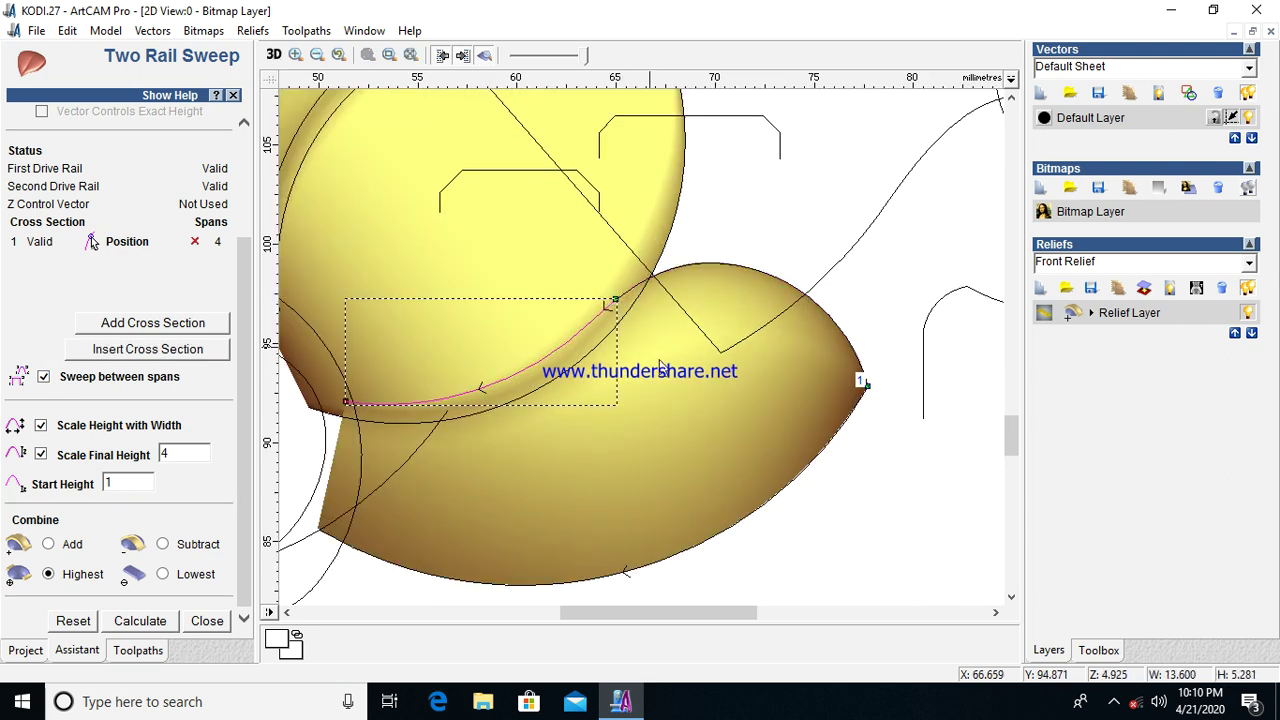
left_click(768, 511)
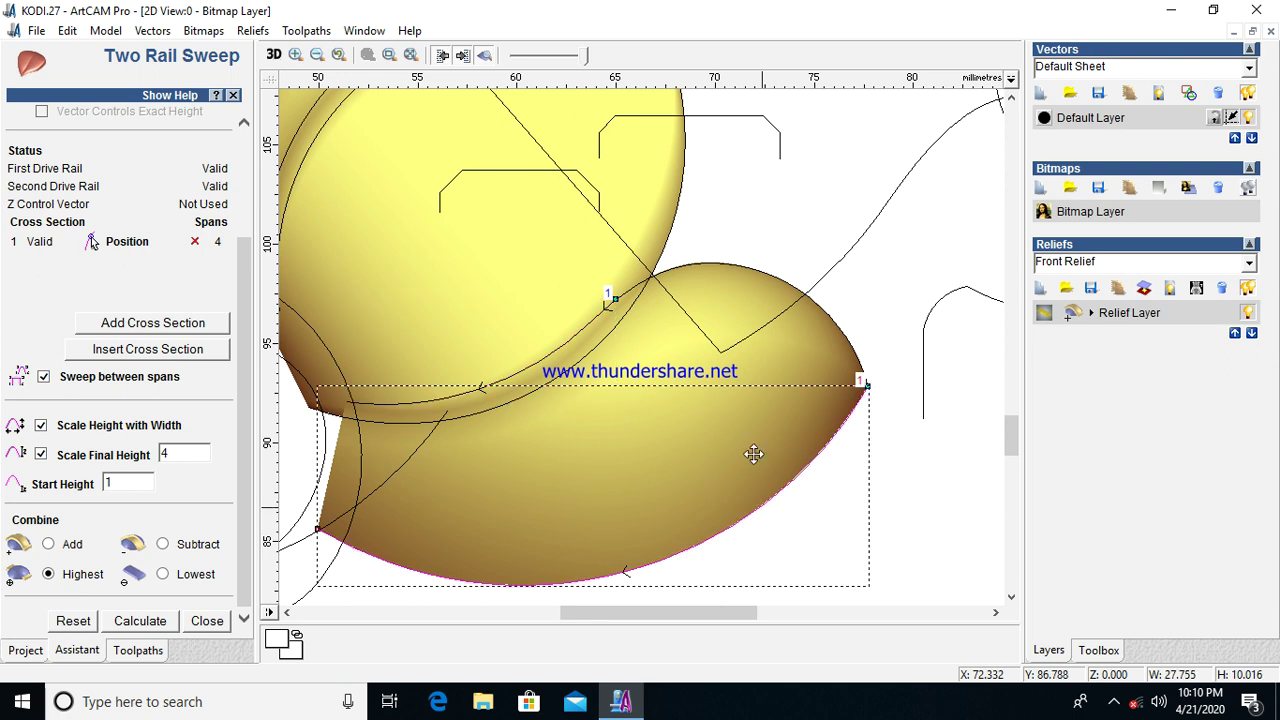
left_click(757, 509)
left_click(792, 488)
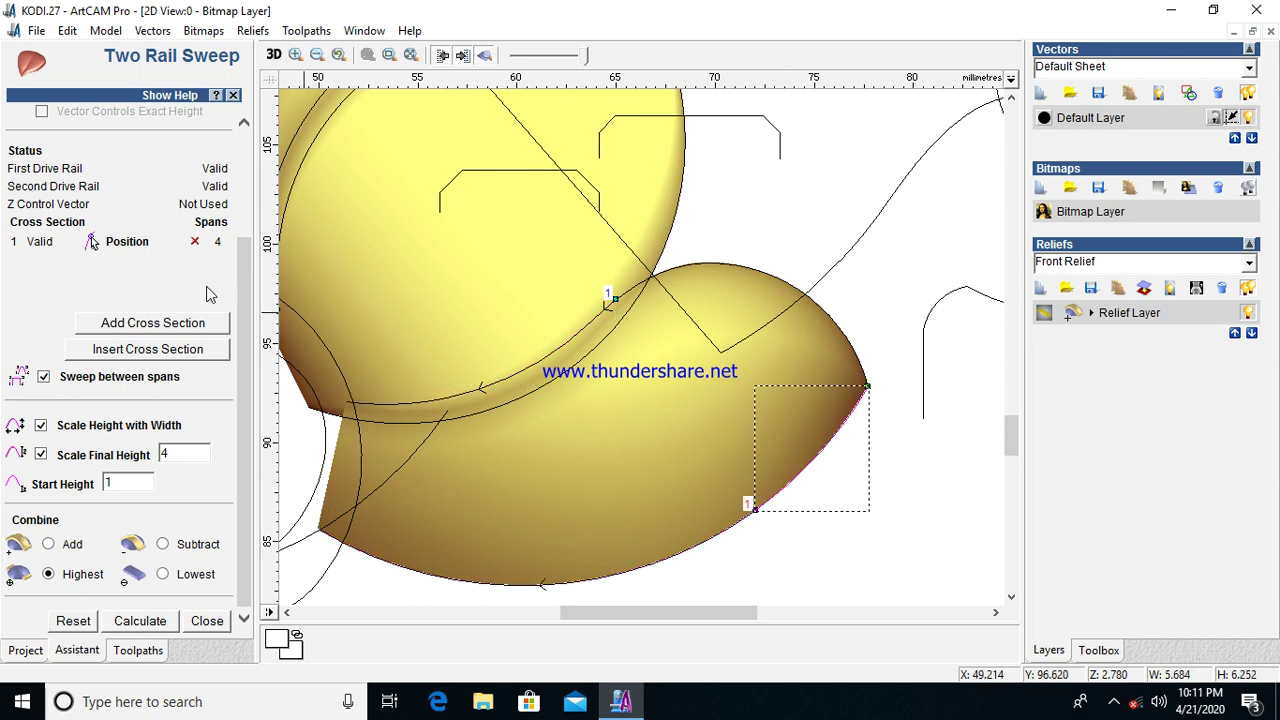
Step: Assign the lower-right petal's two outer rail segments as drive rails, calculate the sweep and close Two Rail Sweep
scroll(240, 325, "up", 3)
left_click(186, 126)
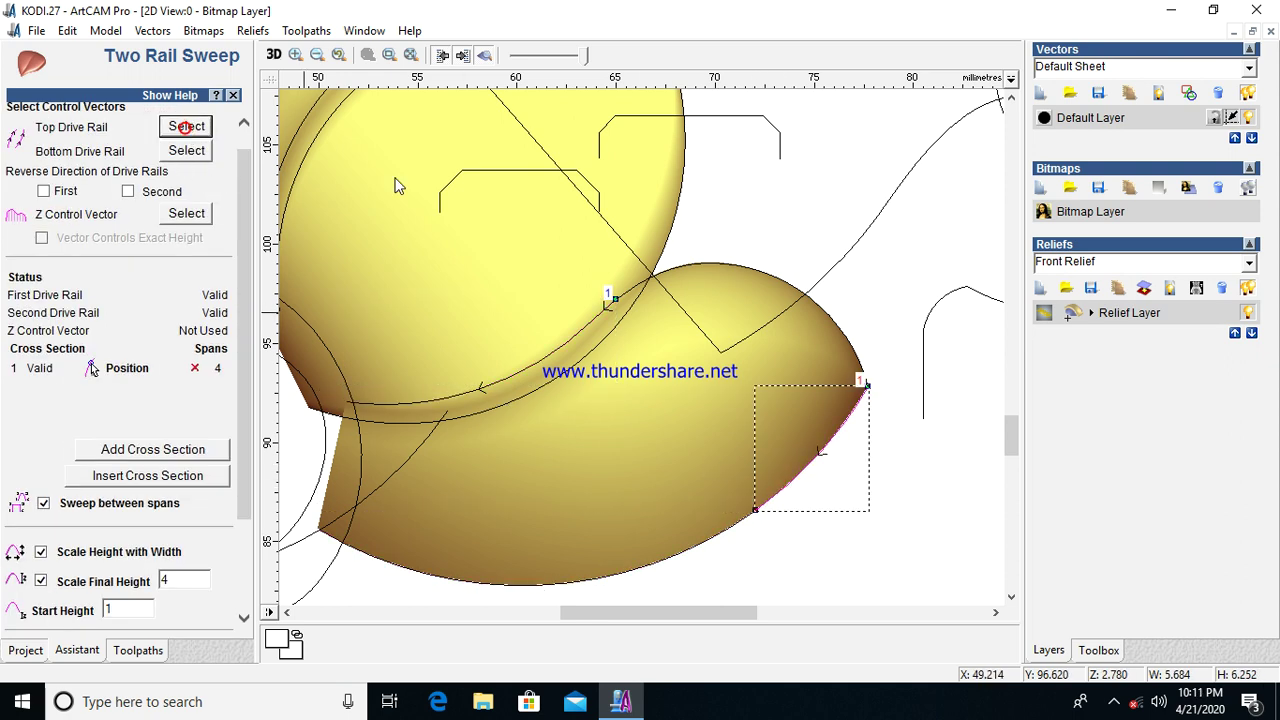
left_click(697, 270)
left_click(187, 151)
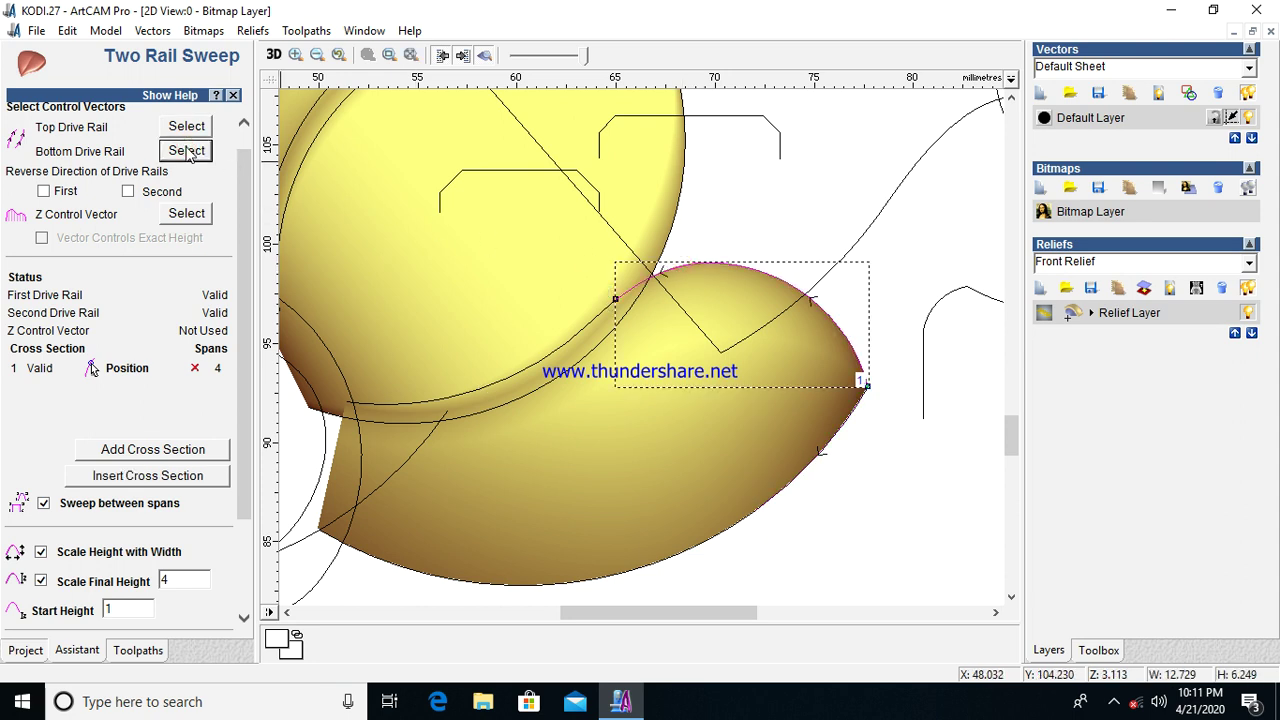
scroll(242, 260, "down", 3)
left_click(145, 618)
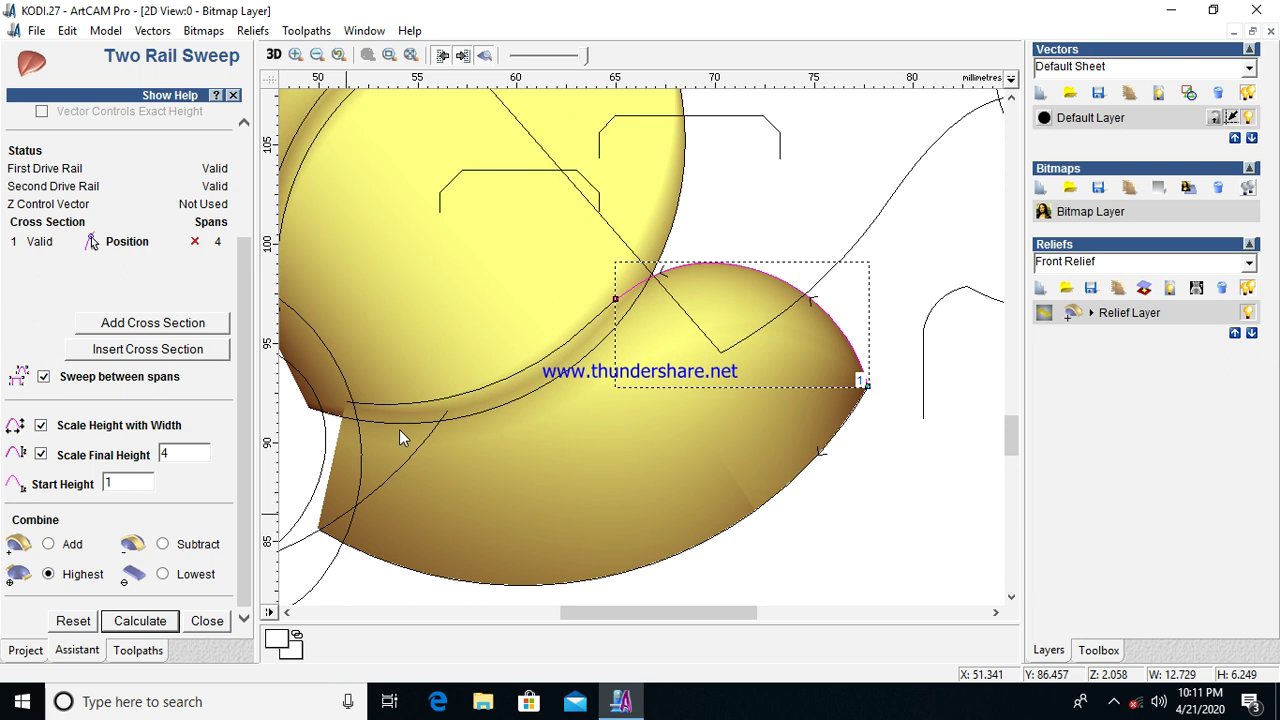
left_click(207, 620)
Step: Use the curling leaf's upper and lower curves as Two Rail Sweep drive rails and add the peaked, sloping profile inside it as cross section
scroll(642, 389, "down", 2)
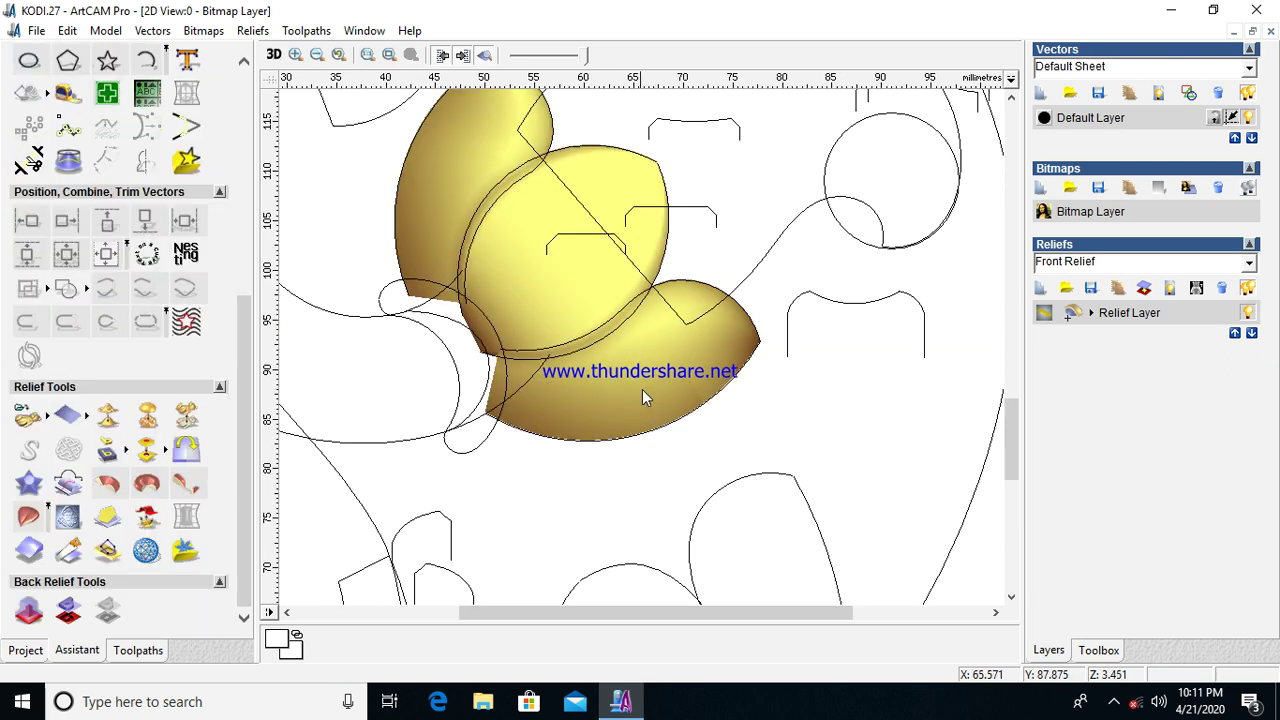
scroll(642, 389, "down", 2)
scroll(669, 240, "up", 2)
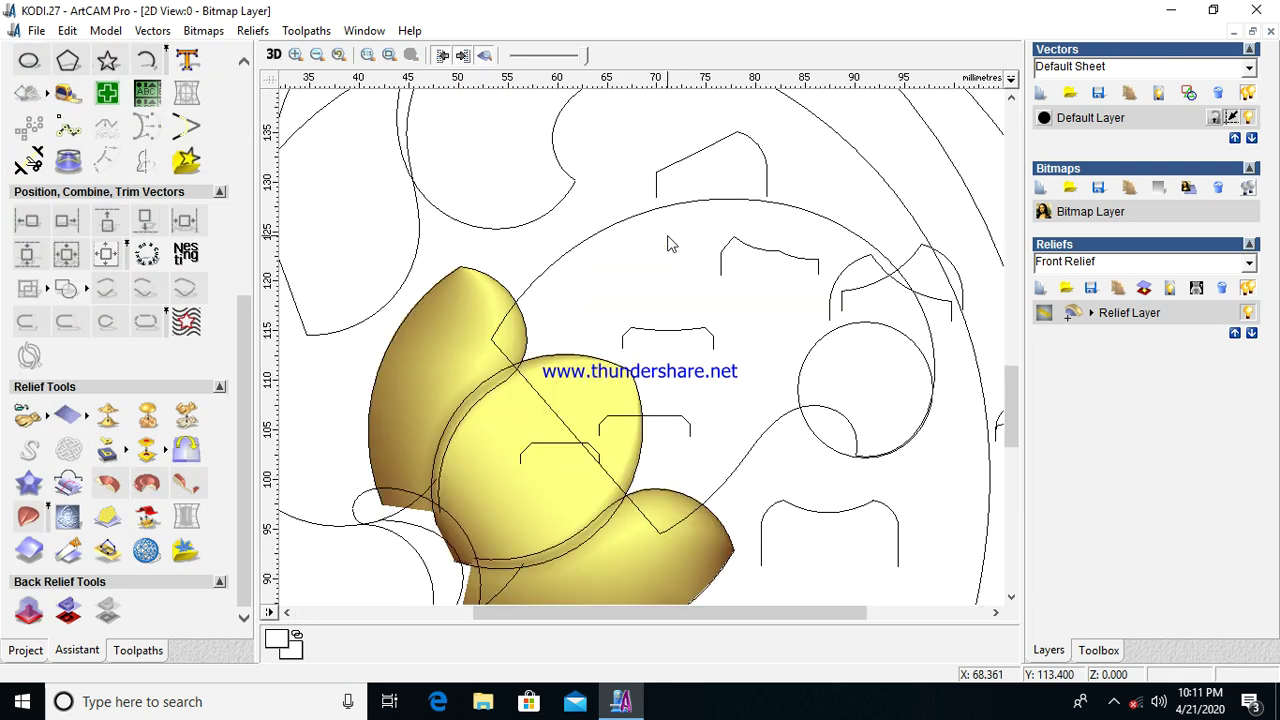
left_click(571, 261)
left_click(776, 426, "shift")
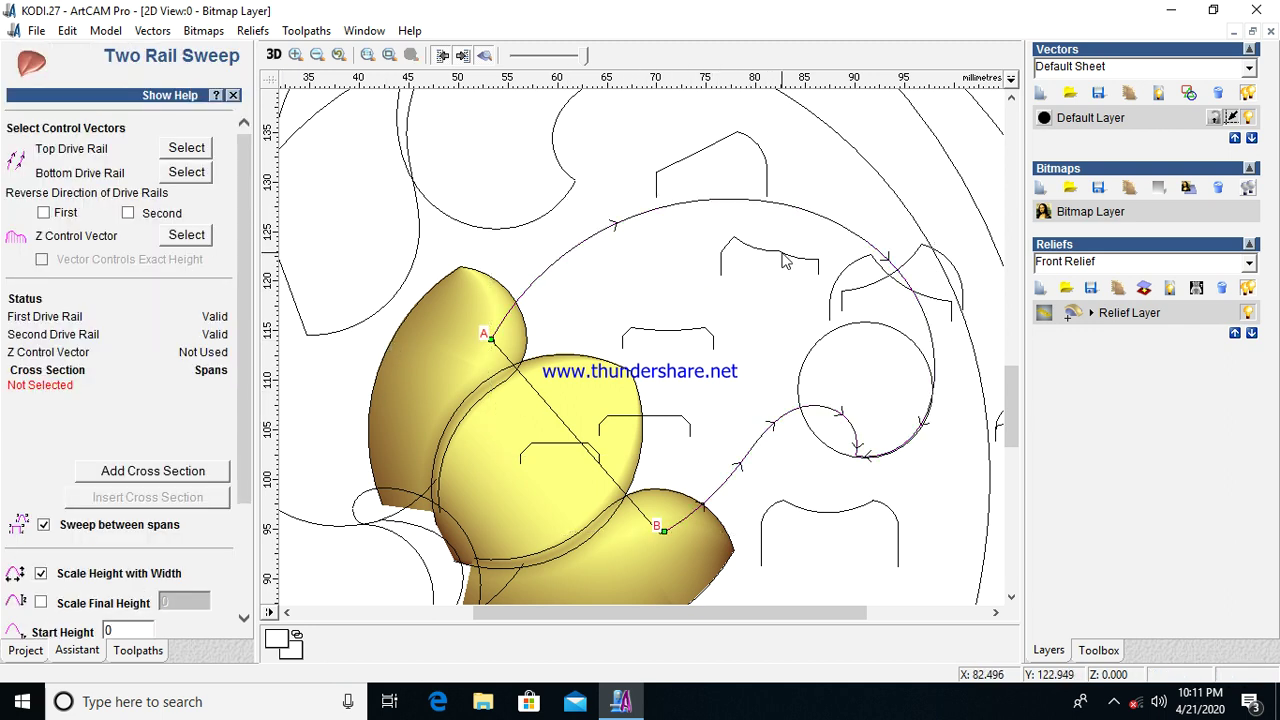
left_click(786, 260)
left_click(185, 469)
Step: Sweep the curling leaf with Scale Final Height 4, Start Height 1 and Highest combine, keeping Scale Height with Width on
scroll(245, 448, "down", 3)
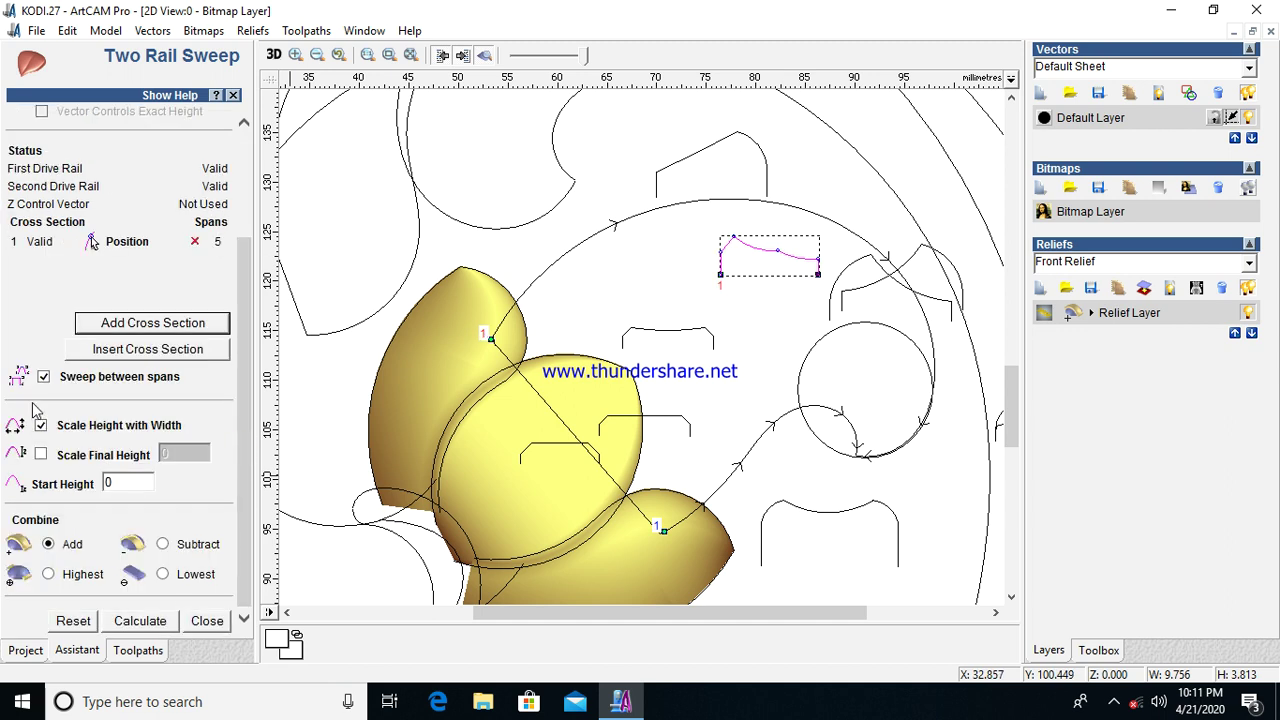
left_click(41, 454)
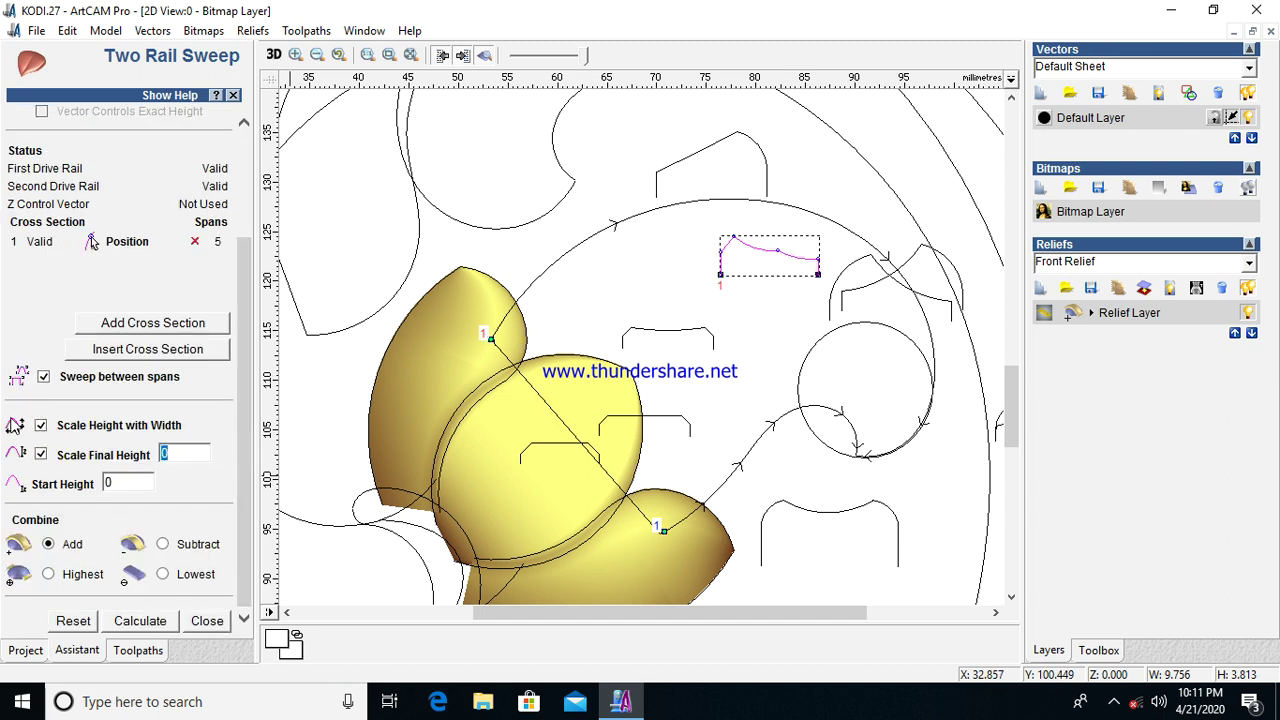
type("4")
left_click(138, 620)
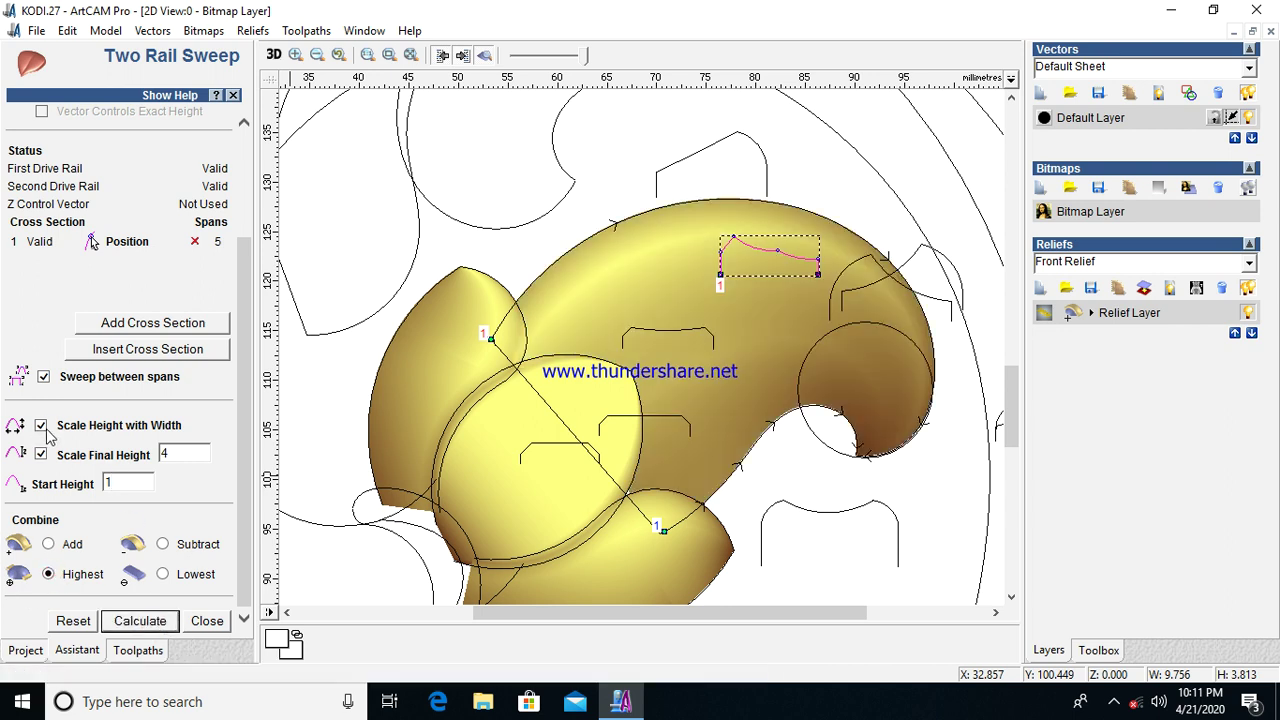
left_click(207, 621)
Step: Raise the circle at the curling leaf's tip as a round dome, scaled to height 3 from start height 1, using Merge High
left_click(724, 486)
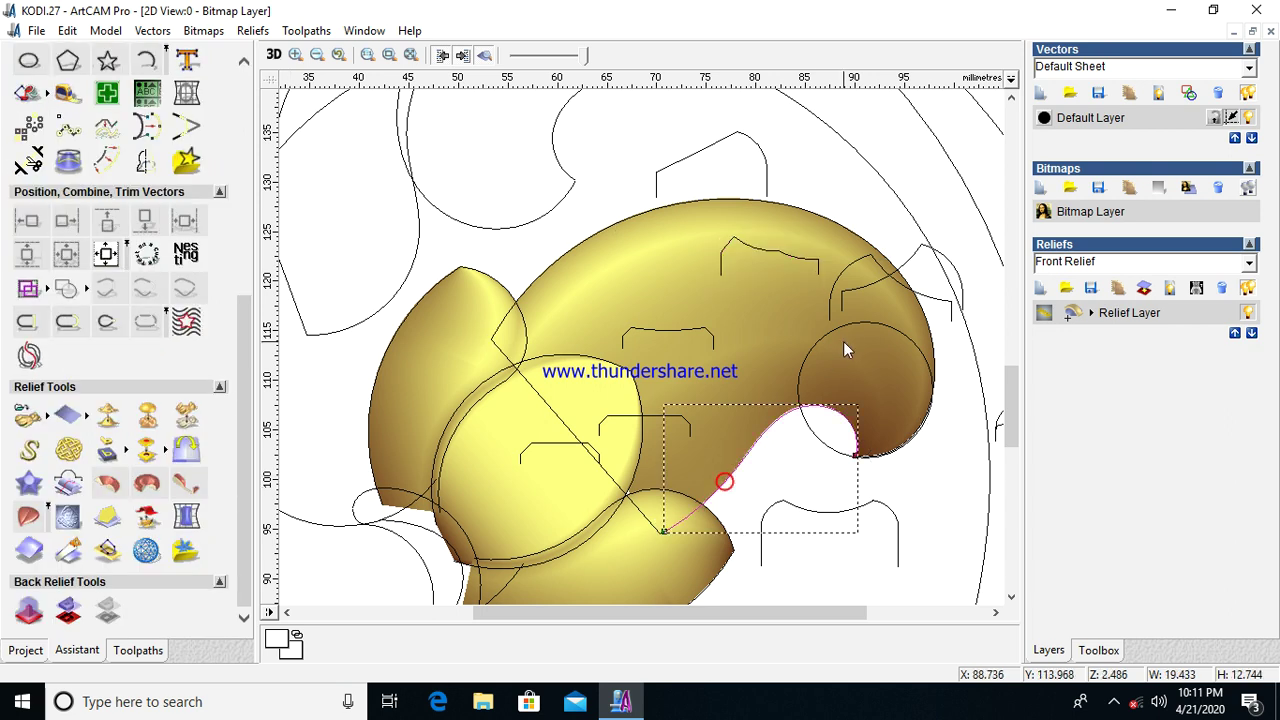
right_click(836, 340)
left_click(870, 417)
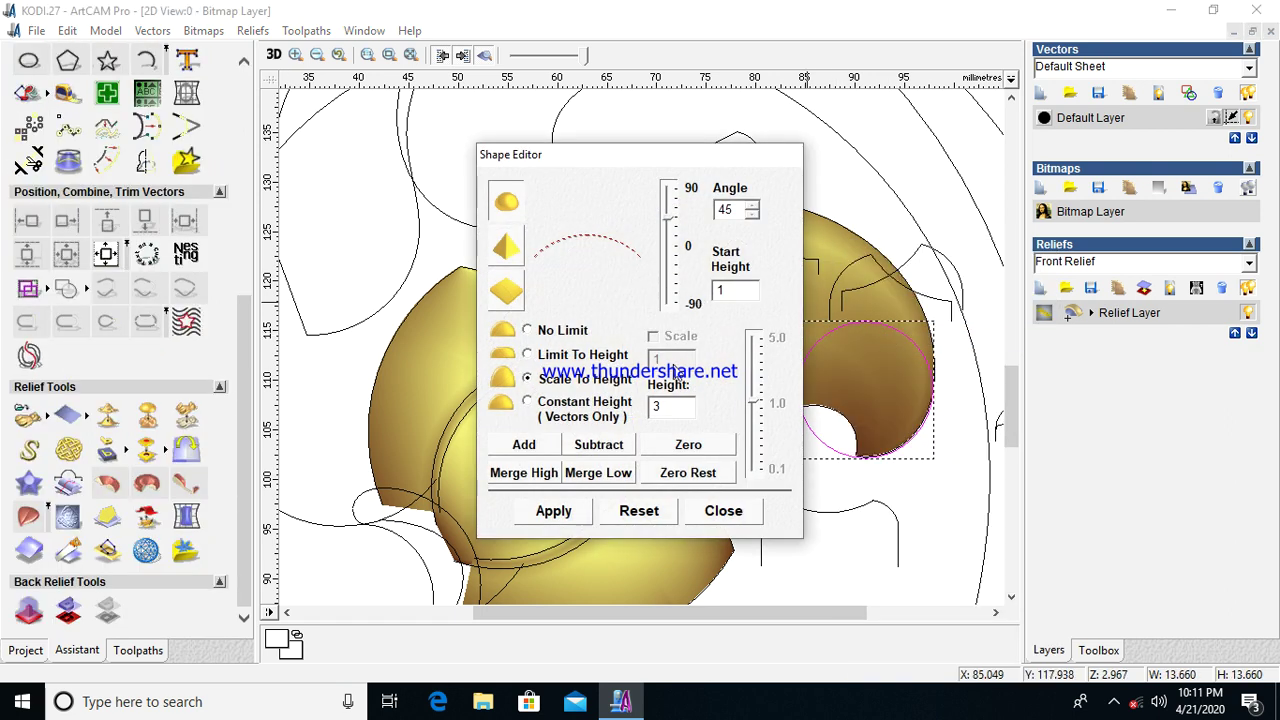
left_click(536, 476)
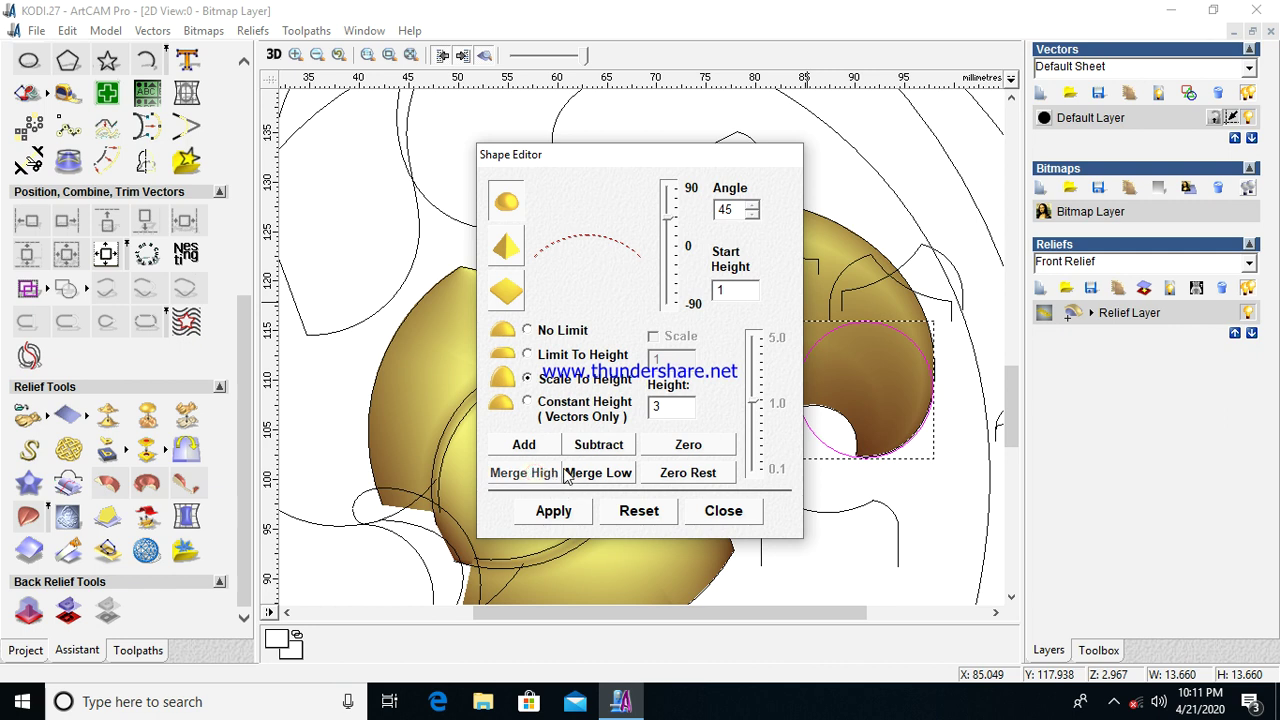
left_click(725, 511)
scroll(826, 484, "down", 2)
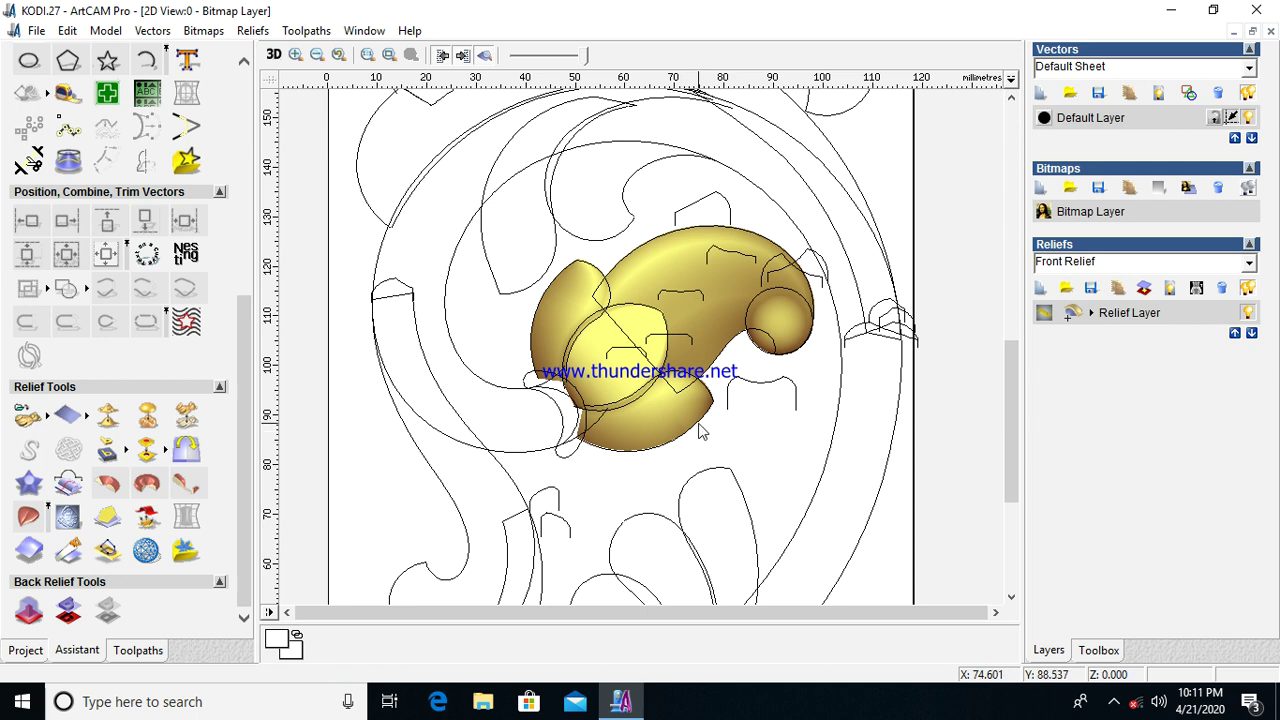
Step: Move the flat-topped profile from the round petal down to the inner end of the lower-right petal
scroll(646, 423, "up", 2)
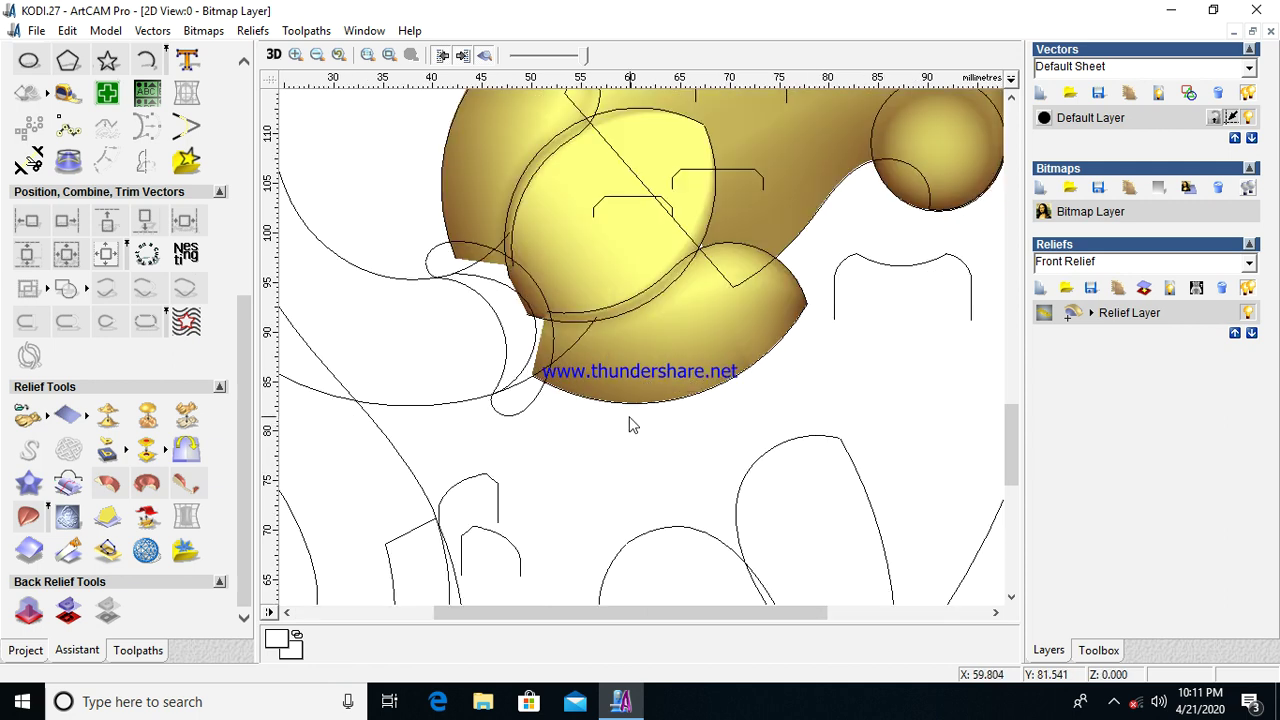
left_click(624, 205)
left_click_drag(623, 202, 576, 323)
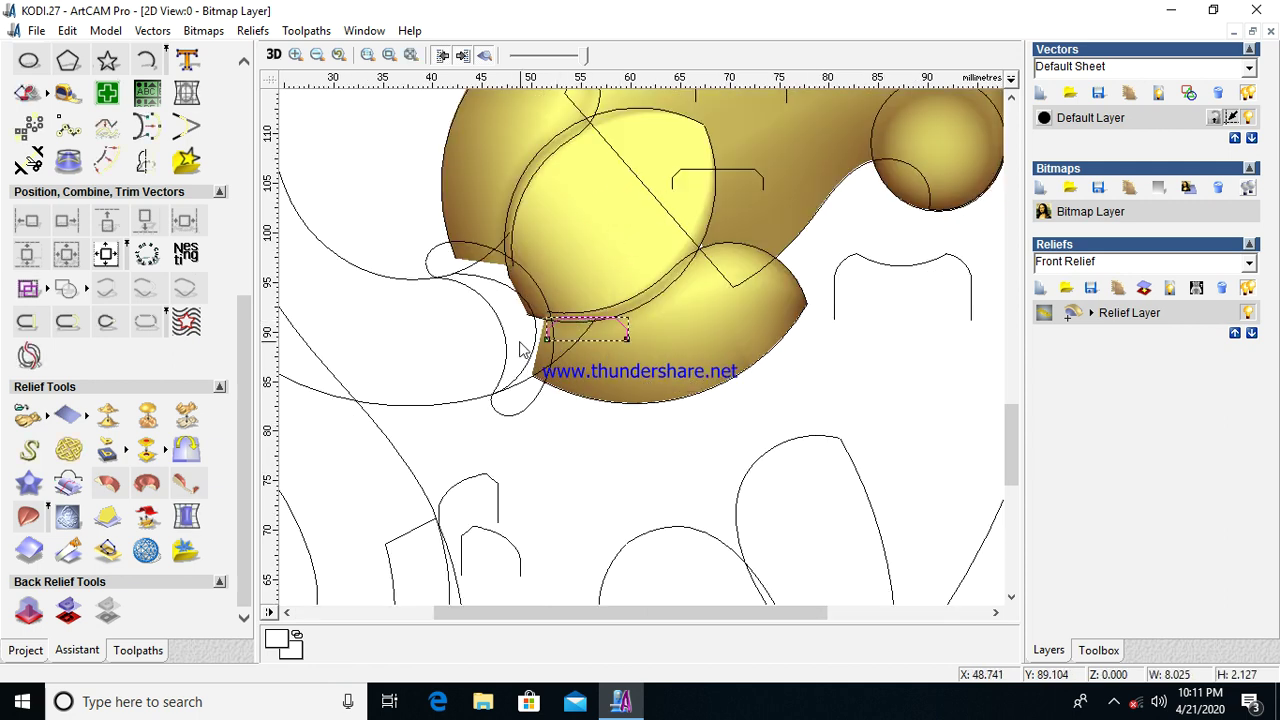
left_click(500, 329)
scroll(515, 326, "up", 1)
left_click(534, 357)
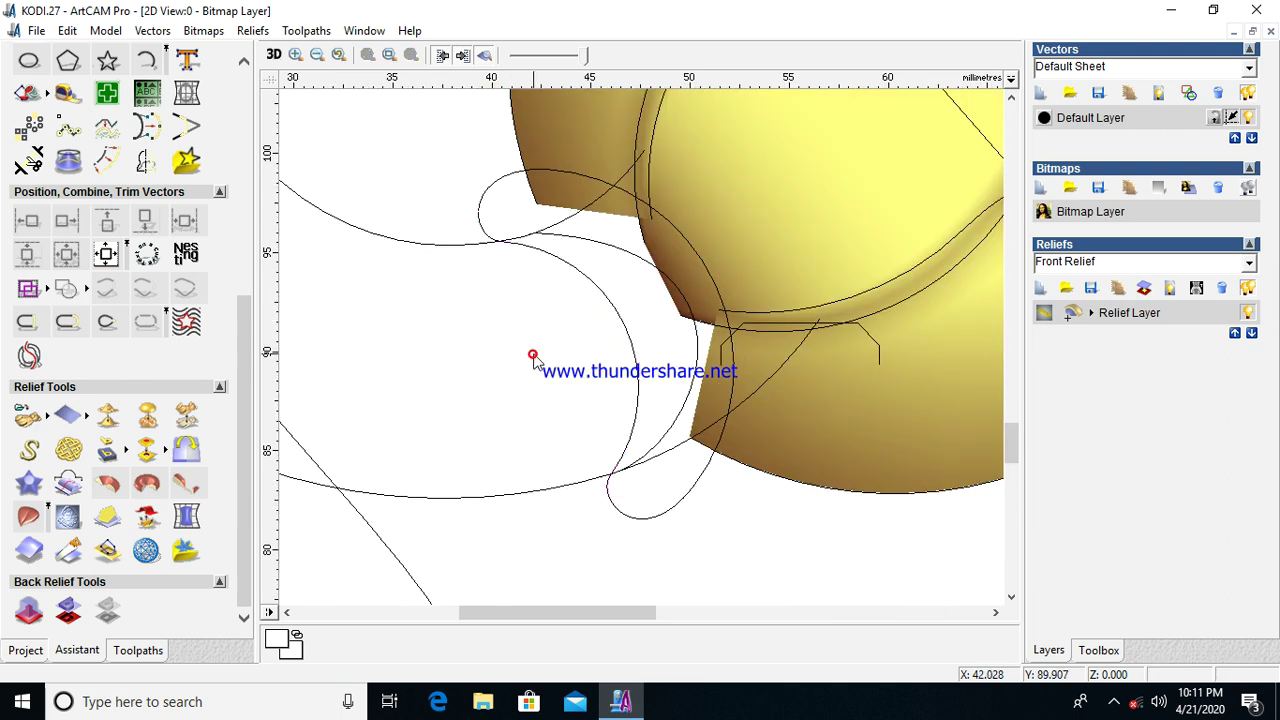
scroll(560, 356, "down", 1)
scroll(679, 310, "up", 1)
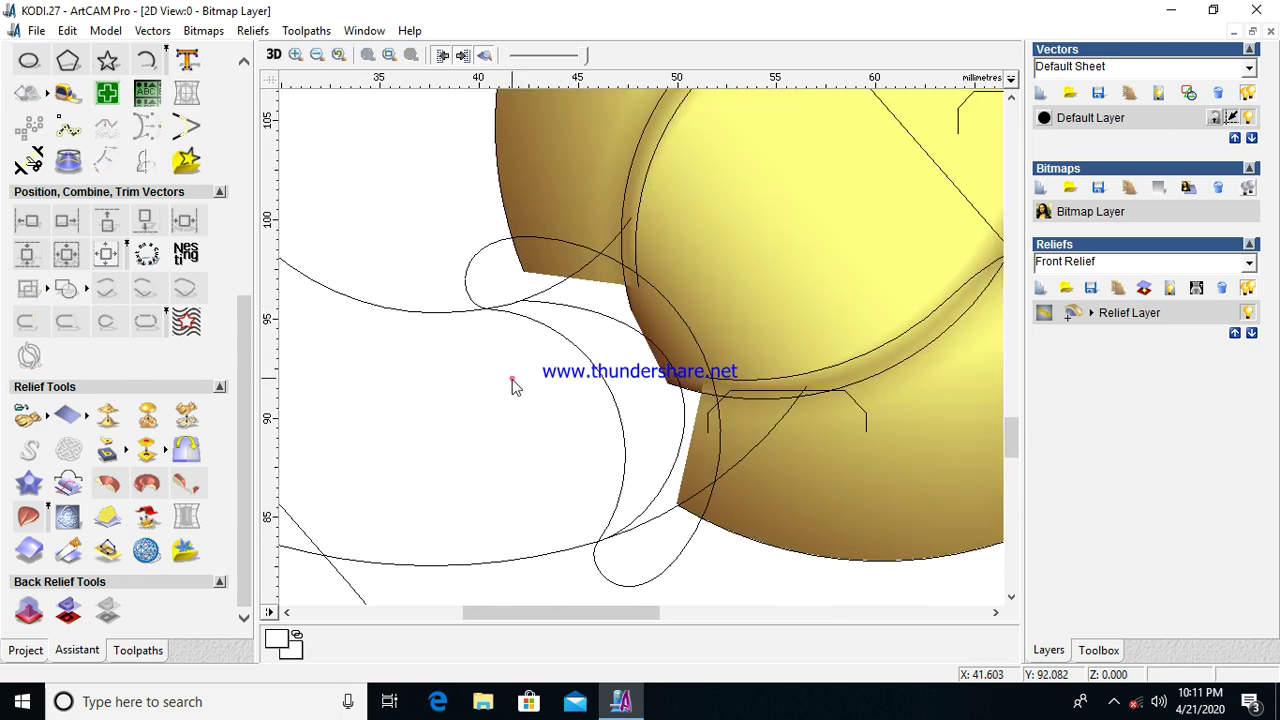
Step: Draw an open polyline beside the flower's base with a vertical leg about 0.8 mm high and a rising segment about 7 mm long
scroll(250, 370, "up", 5)
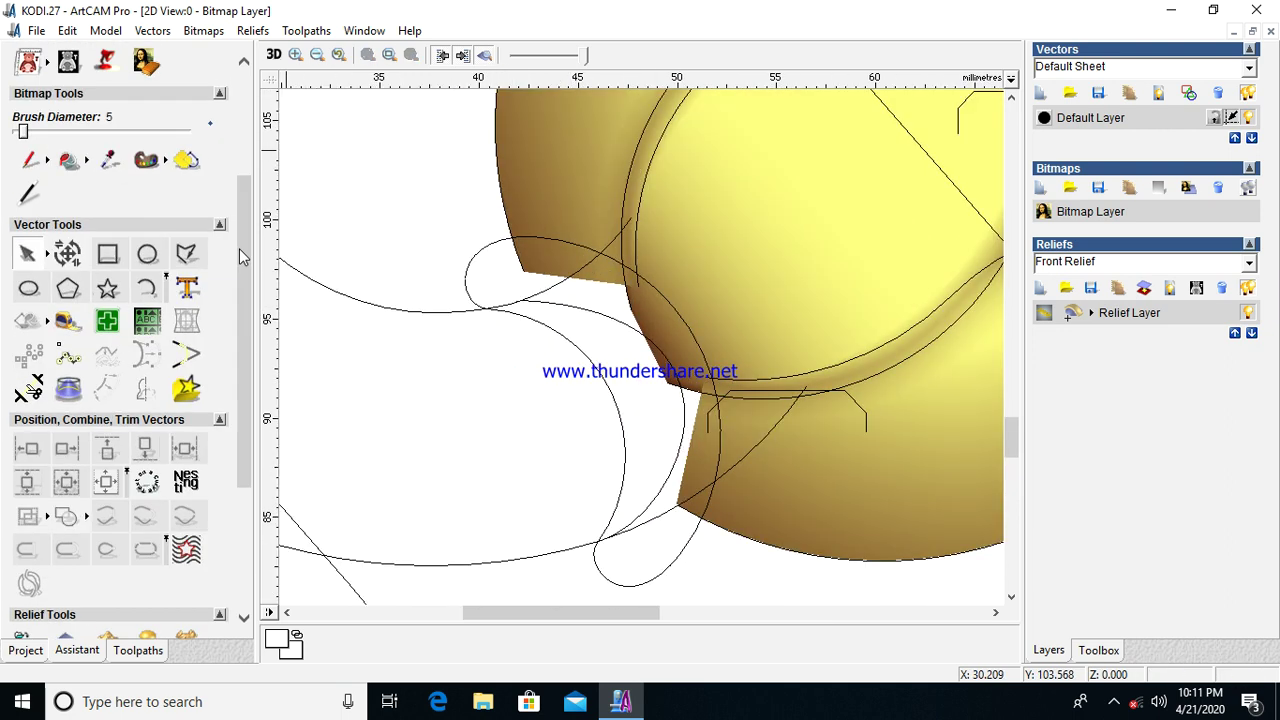
left_click(188, 252)
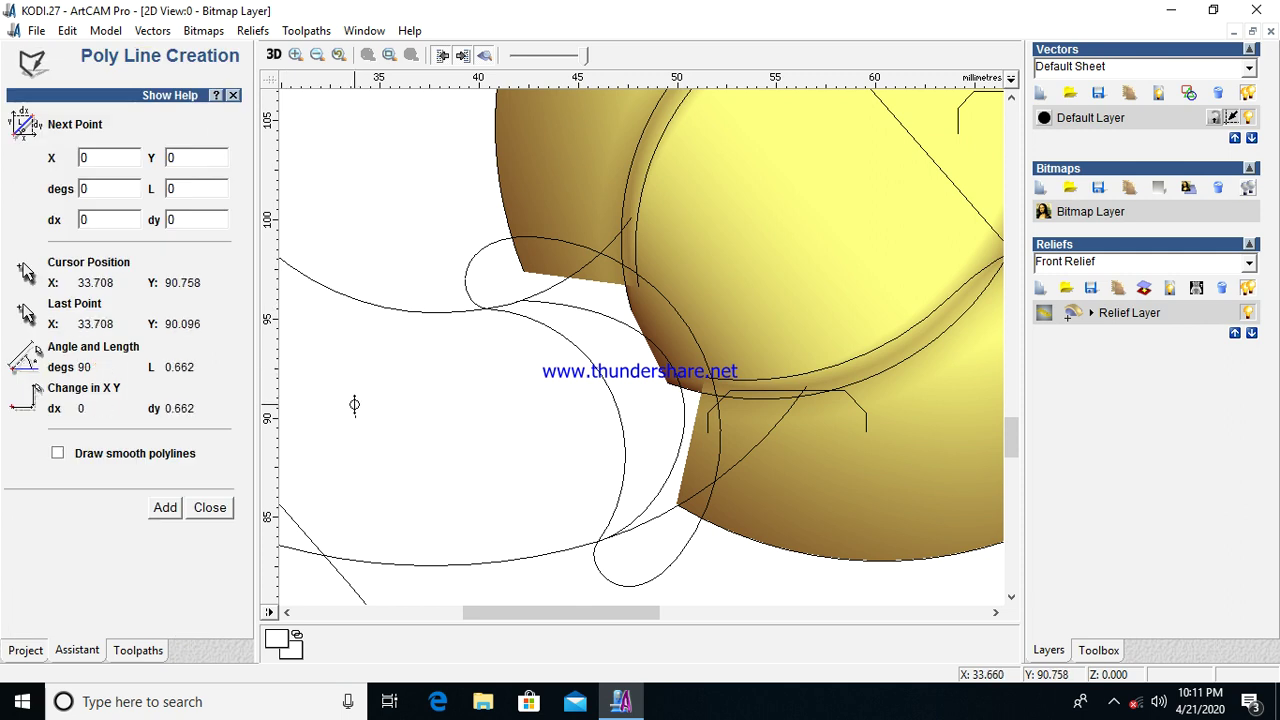
left_click(357, 404)
left_click(488, 365)
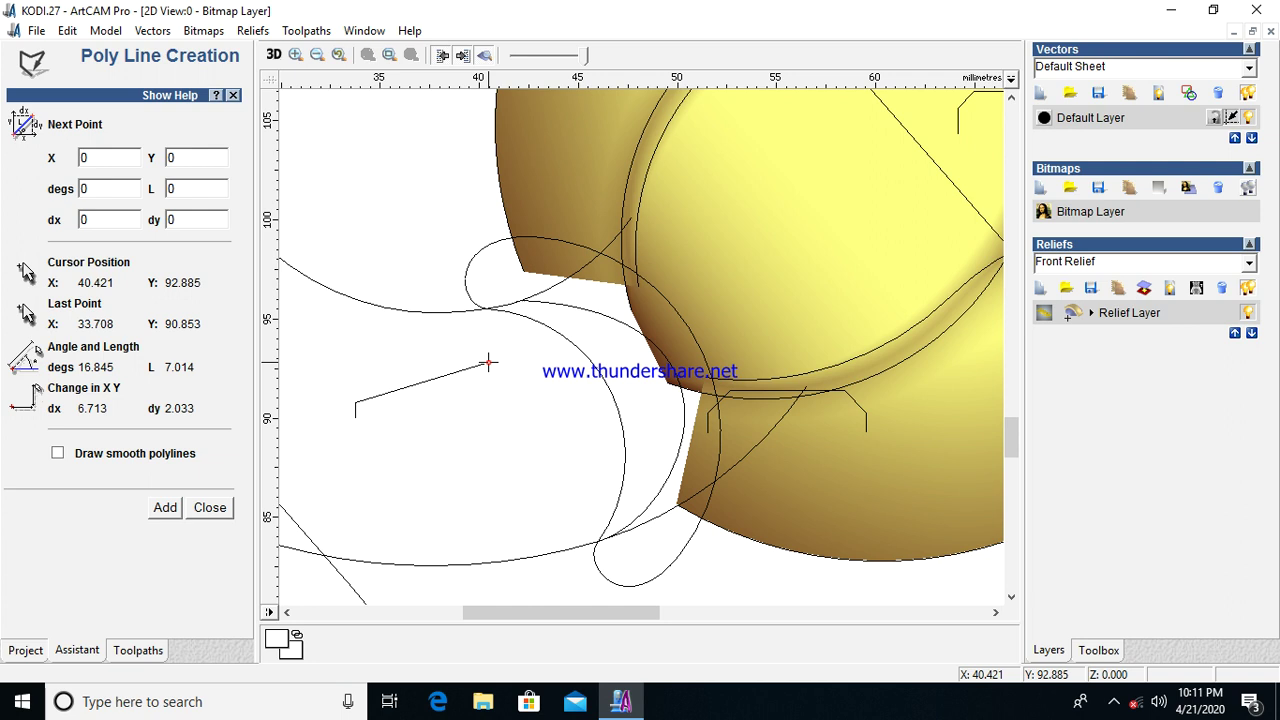
left_click(210, 507)
Step: Convert the polyline's rising segment to an arc and bow it gently upward into a half-arch profile
double_click(418, 384)
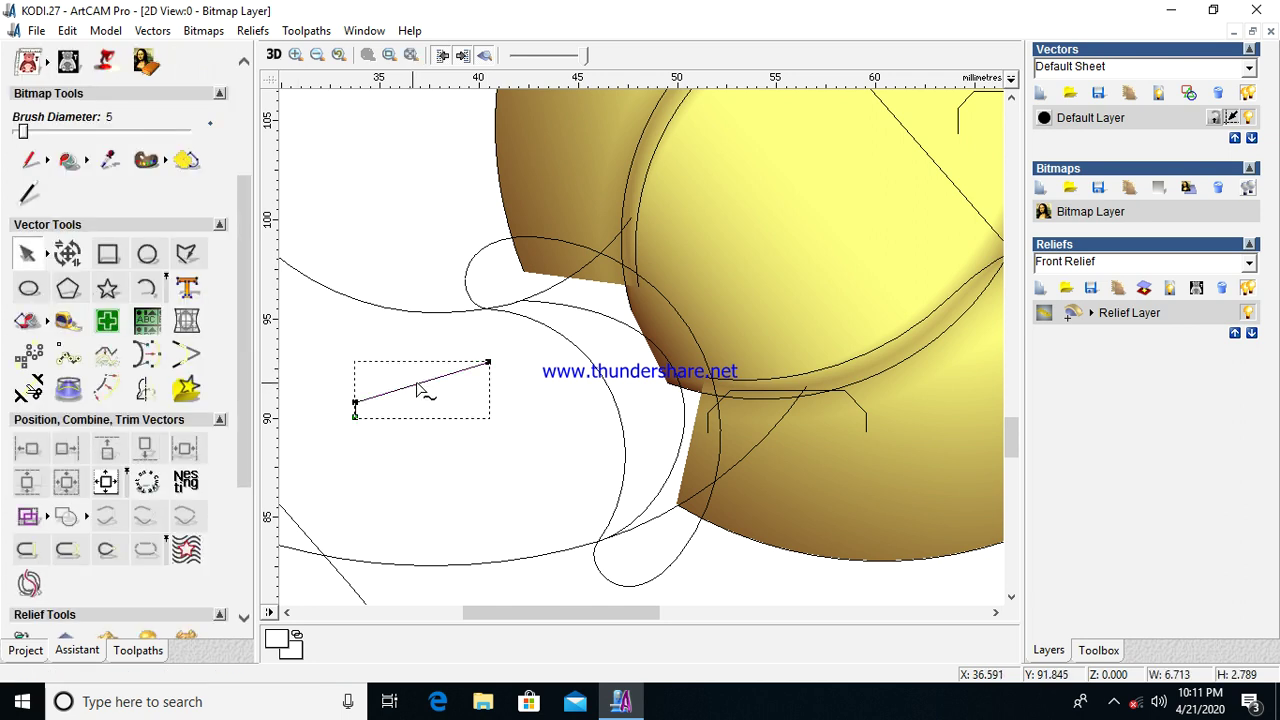
key("a")
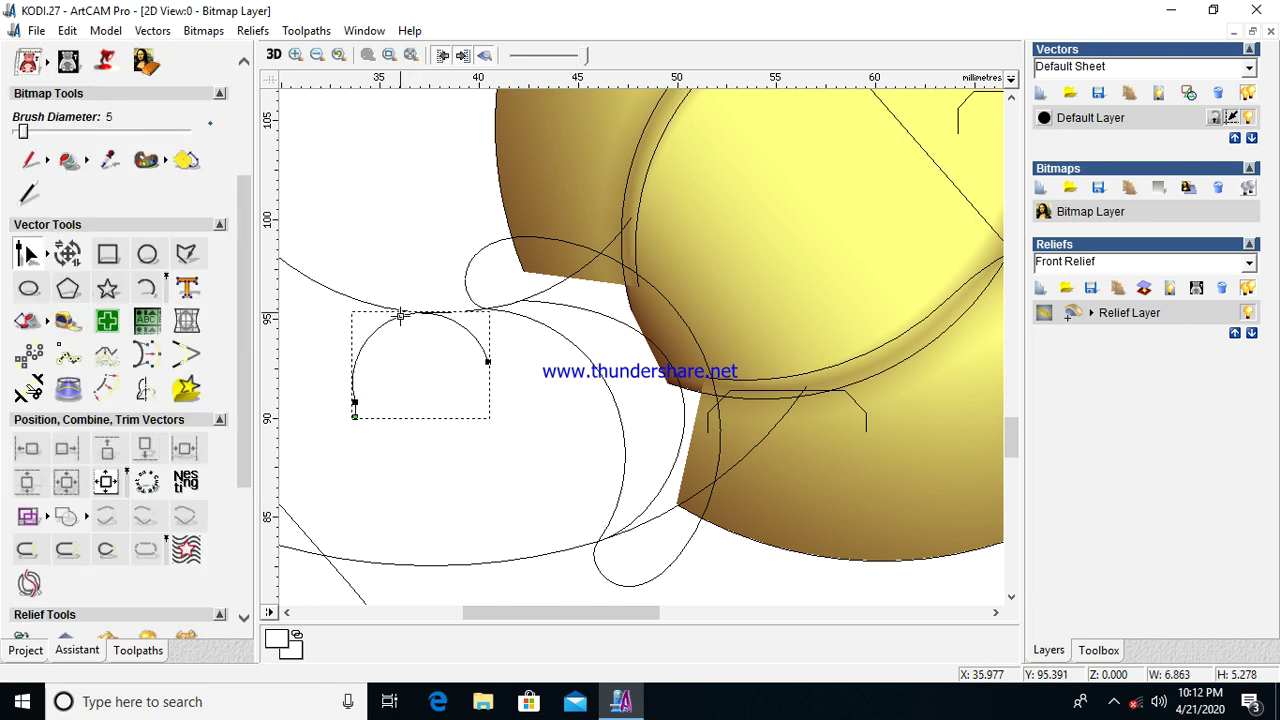
left_click_drag(420, 378, 420, 376)
scroll(356, 390, "up", 6)
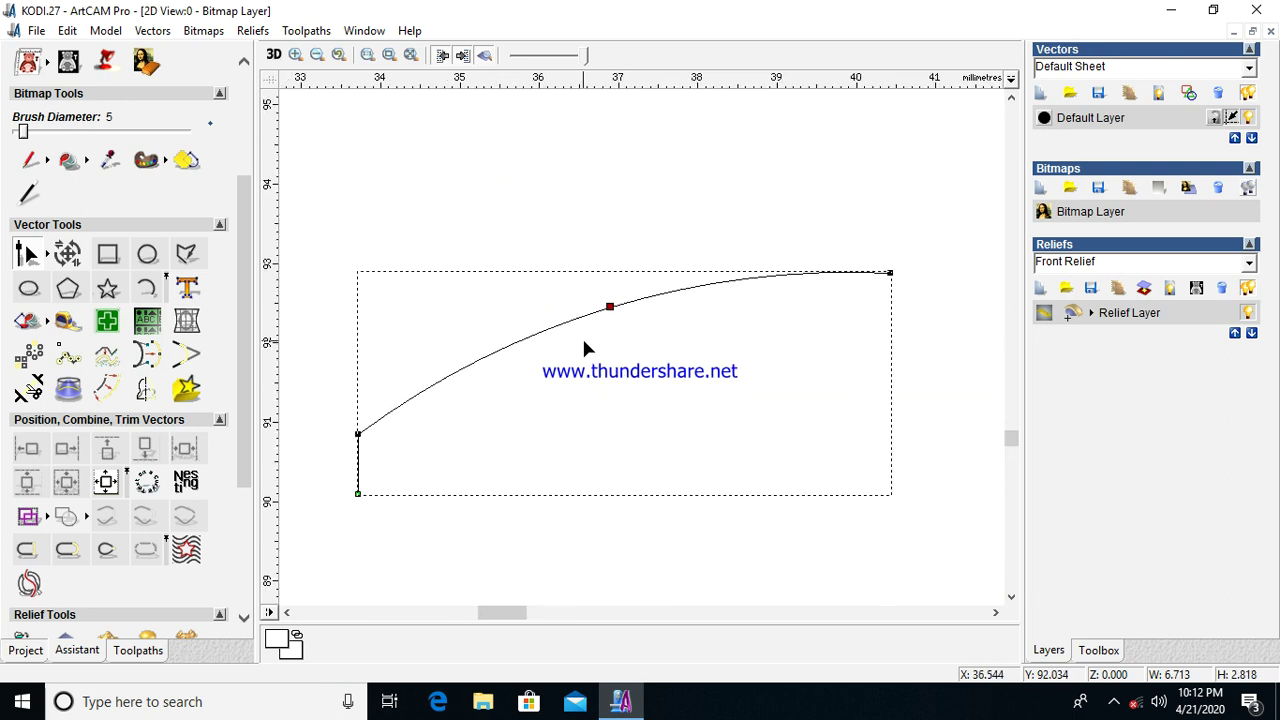
key("n")
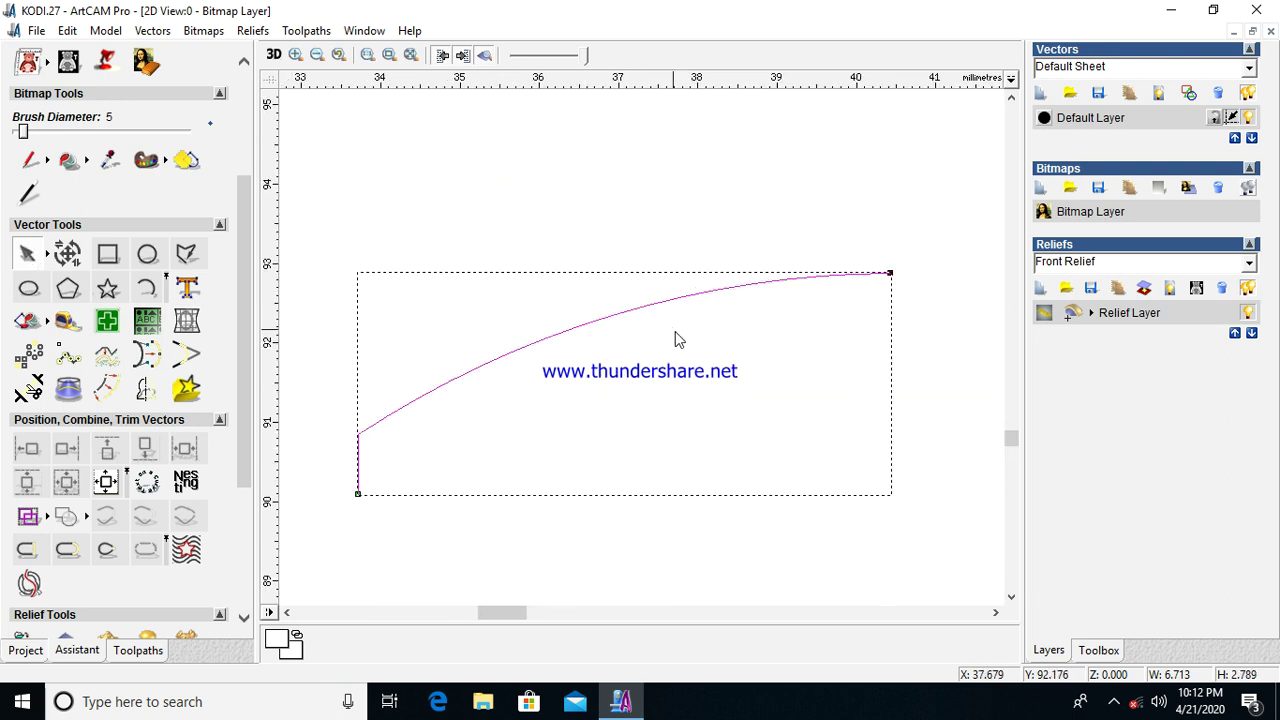
Step: Mirror a copy of the half-arch profile horizontally to its right and join both halves into one symmetric arch
scroll(584, 347, "down", 5)
left_click(156, 386)
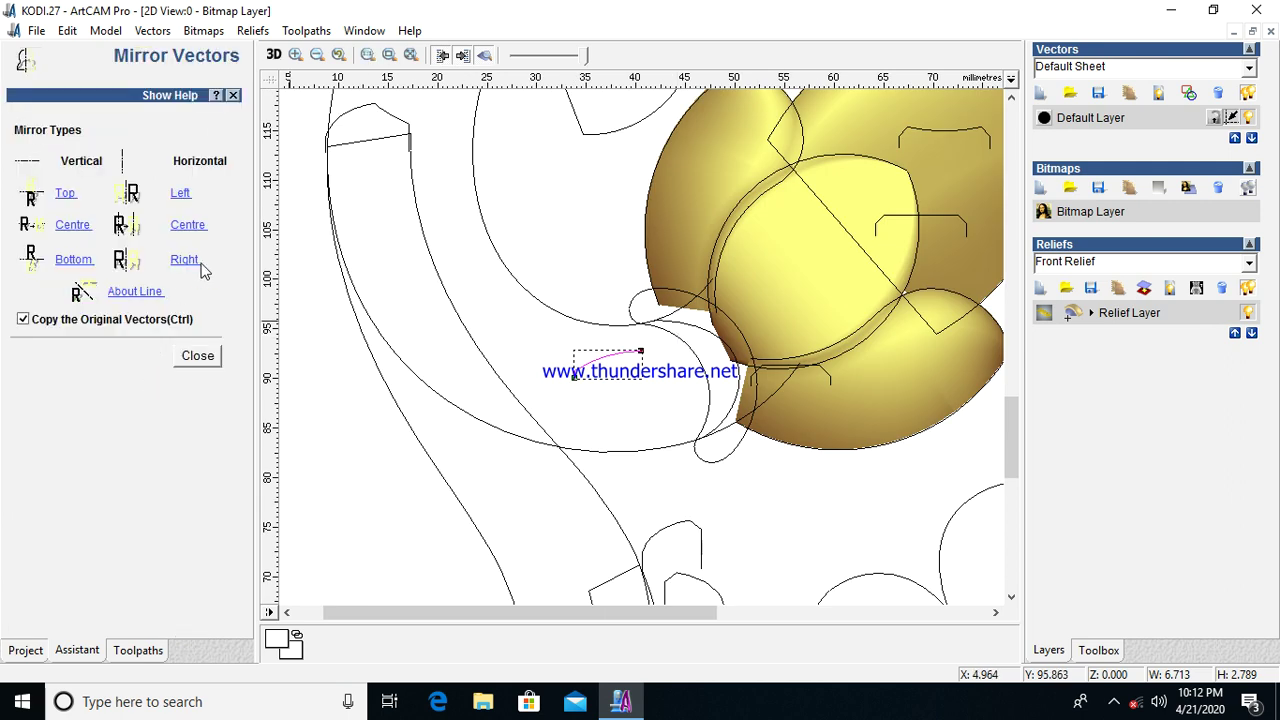
left_click(190, 258)
left_click(197, 354)
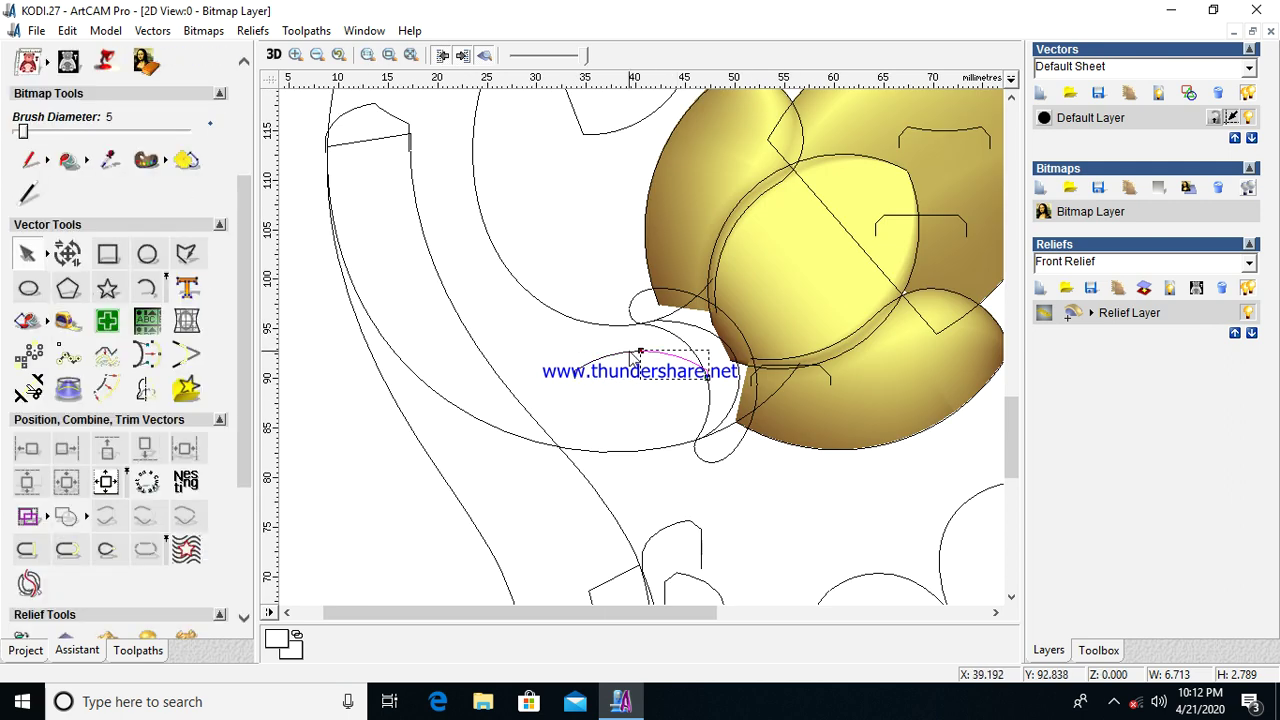
left_click(600, 355, "shift")
scroll(245, 405, "down", 3)
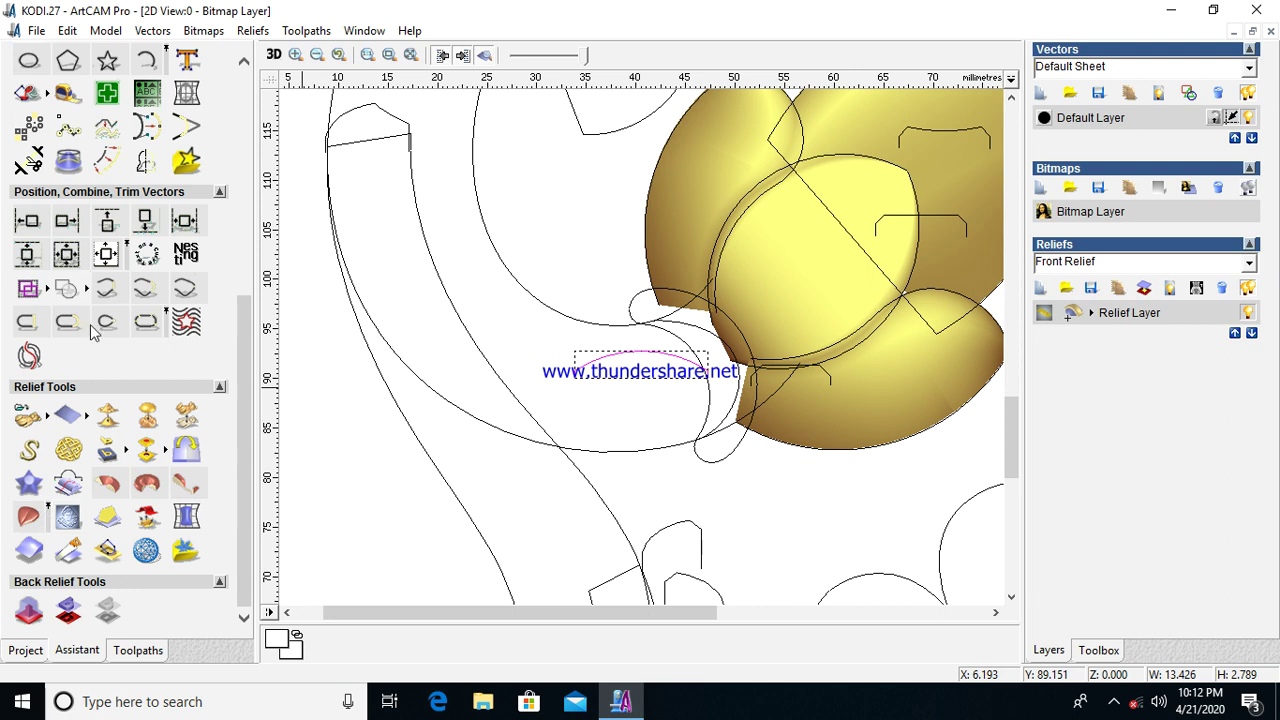
left_click(107, 288)
Step: Set up a two-rail sweep on the curved band at the flower's base, with the joined arch as Z control vector
left_click(737, 376)
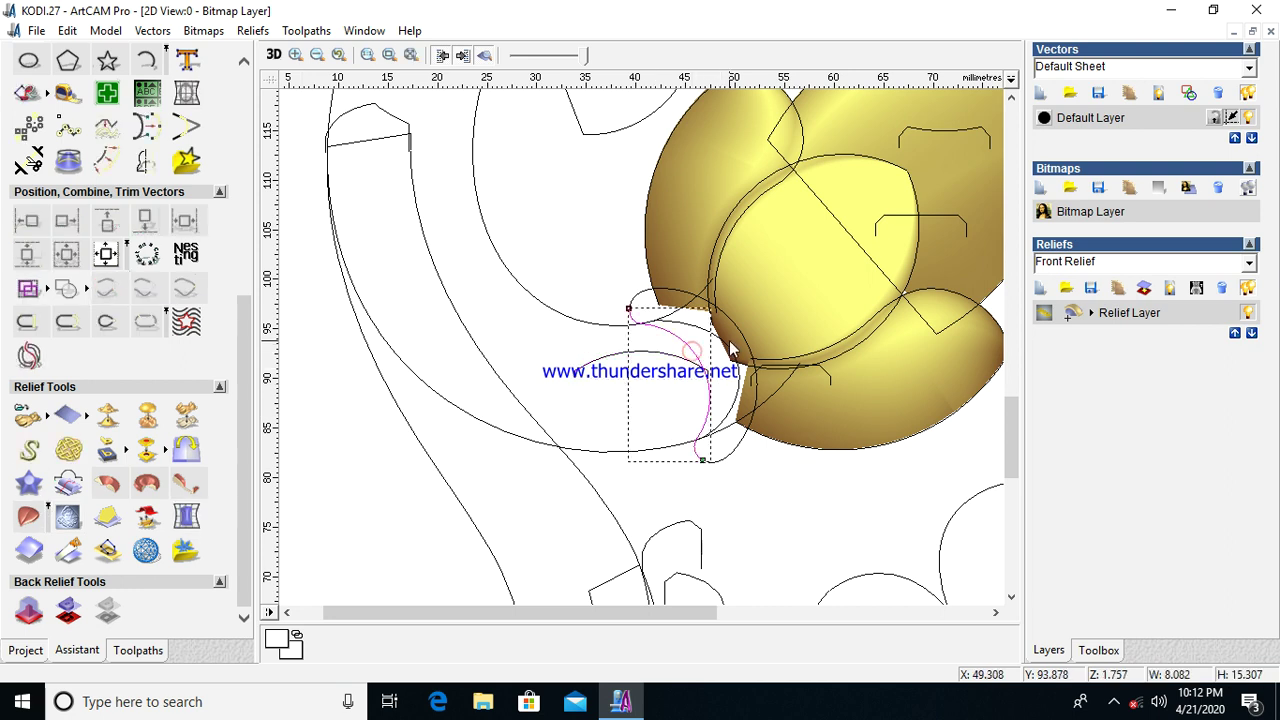
left_click(40, 515)
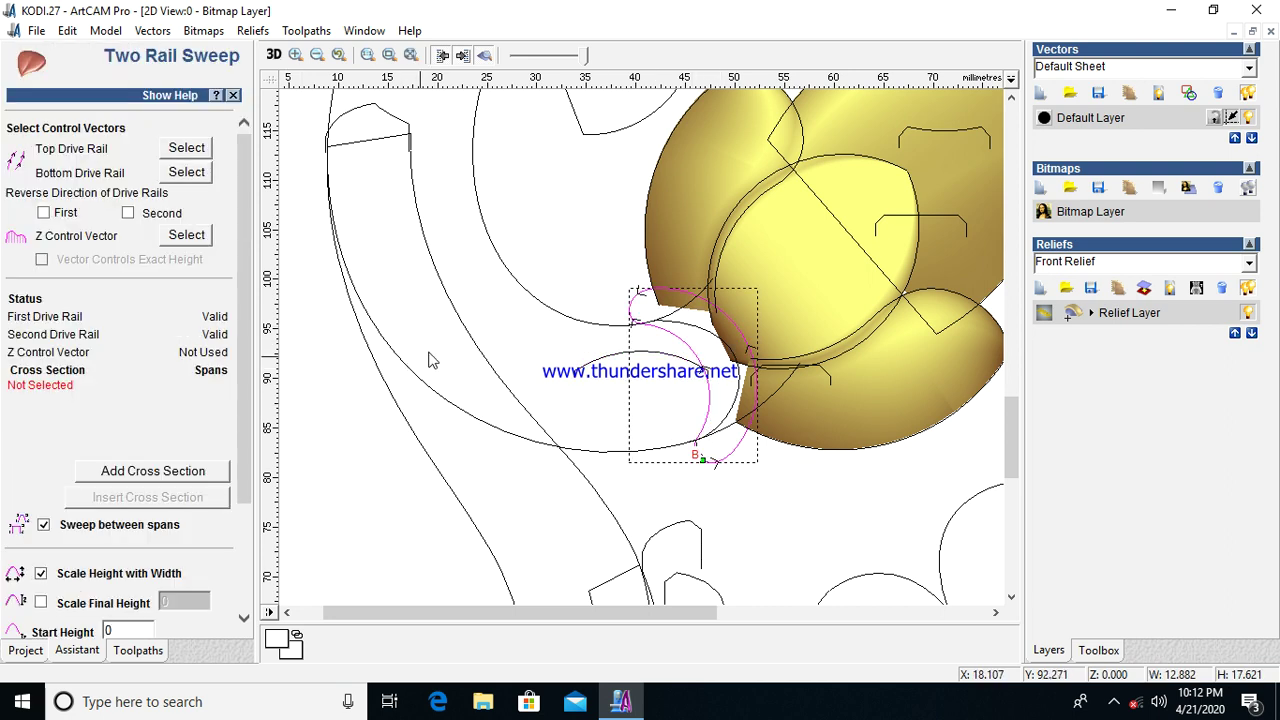
left_click(614, 358)
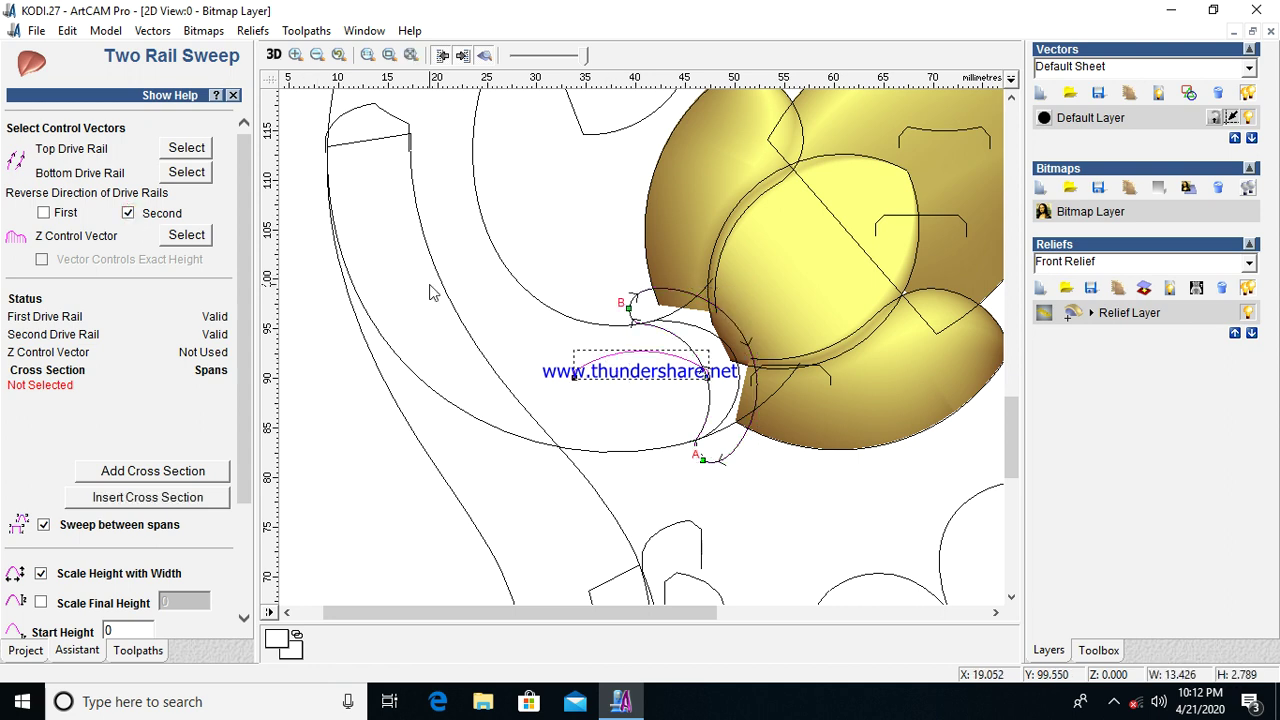
left_click(128, 213)
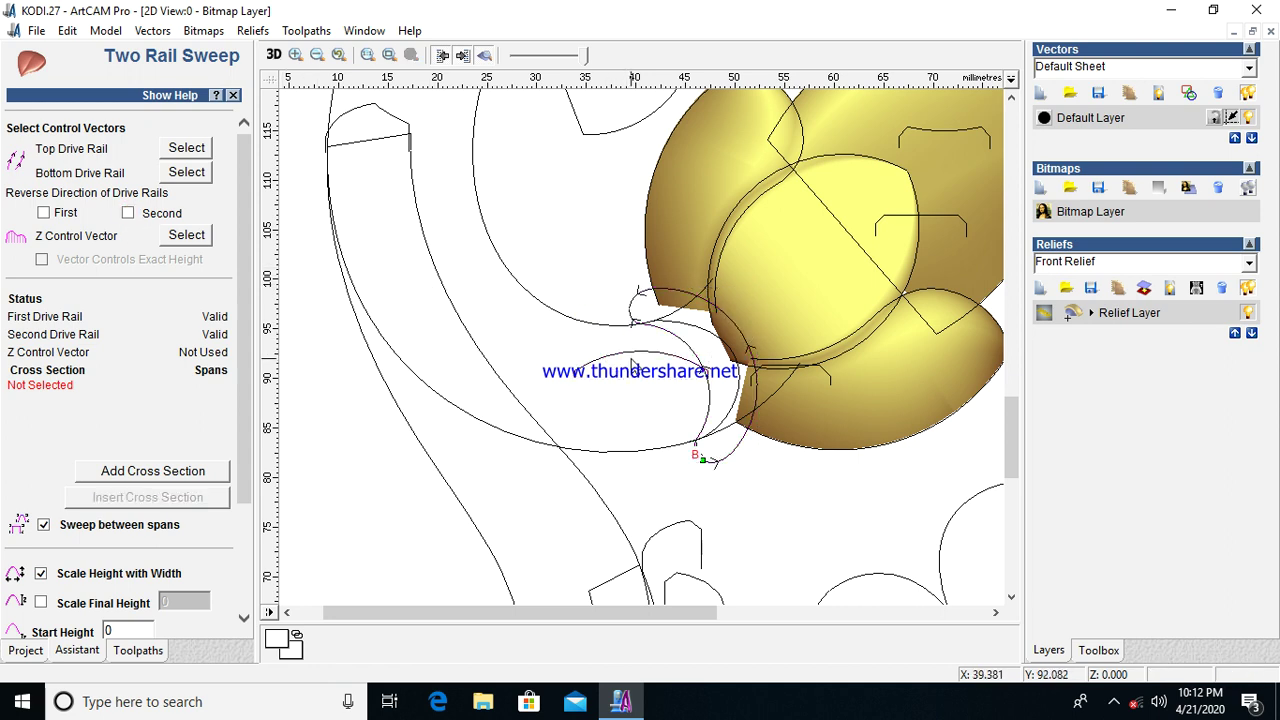
left_click(186, 235)
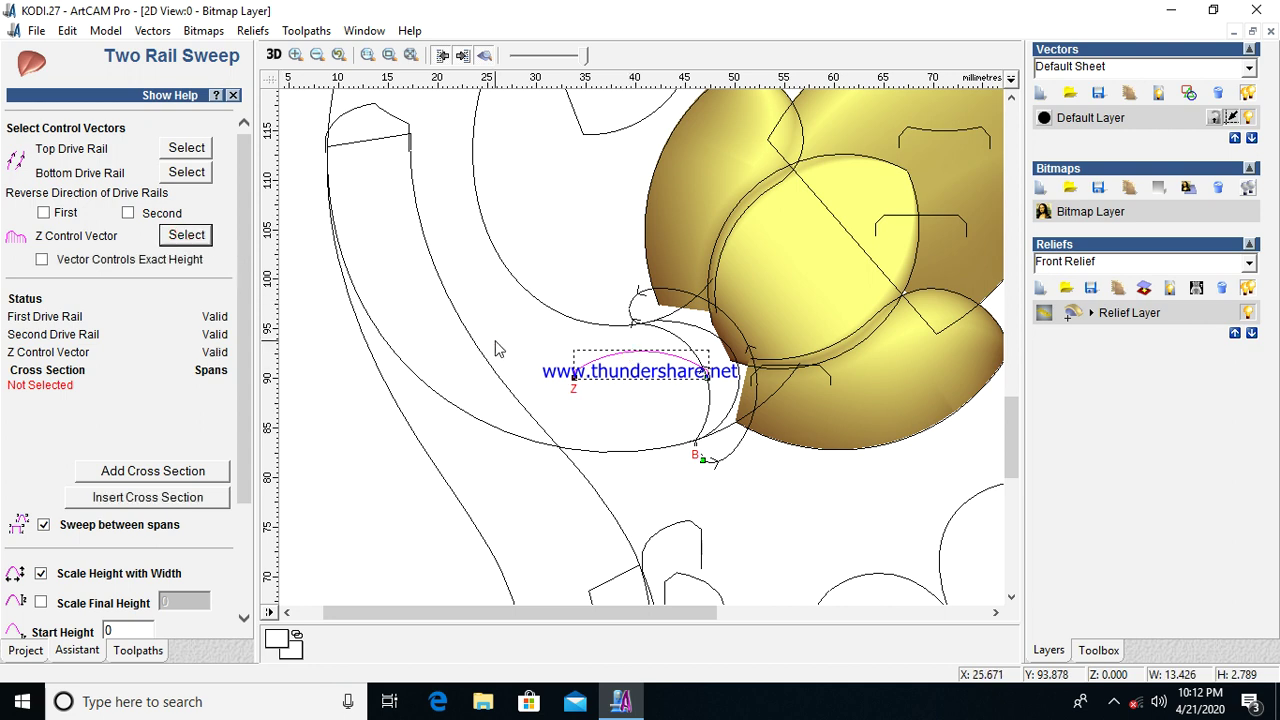
Step: Sweep the flat-topped profile along the base band with final height 5, combined as Highest
left_click(752, 377)
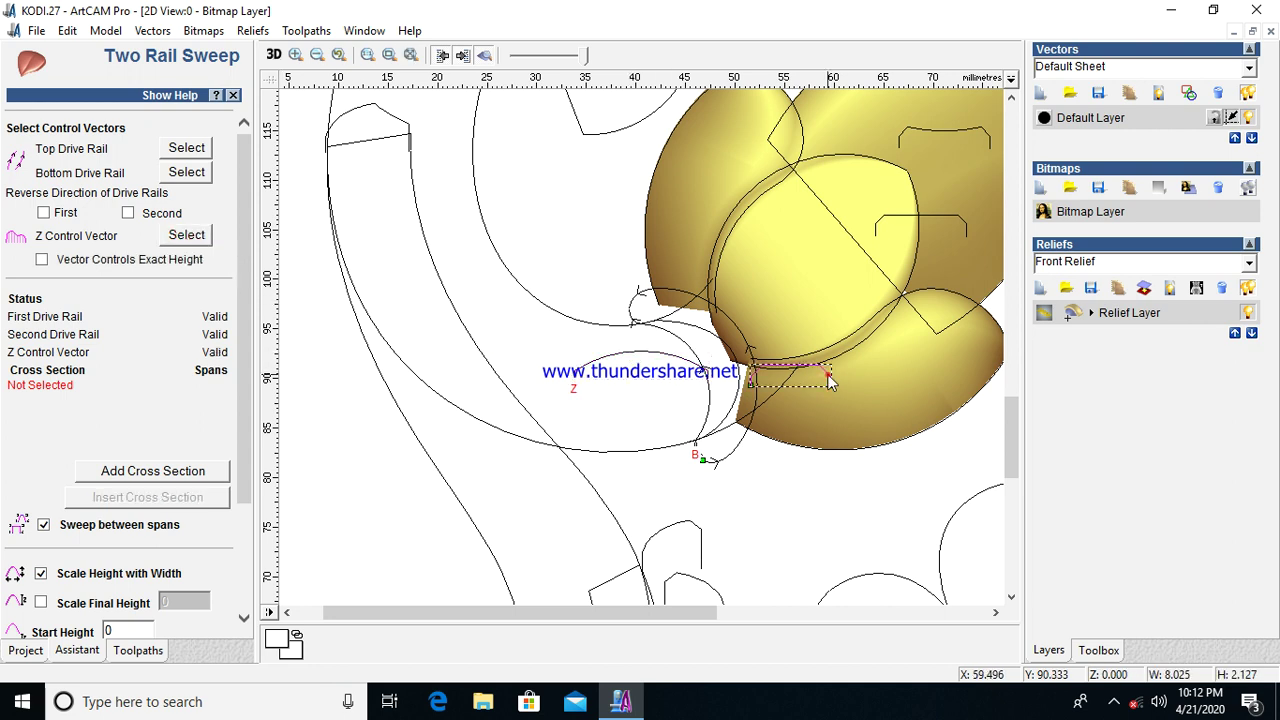
left_click(183, 472)
scroll(110, 465, "down", 3)
left_click(41, 455)
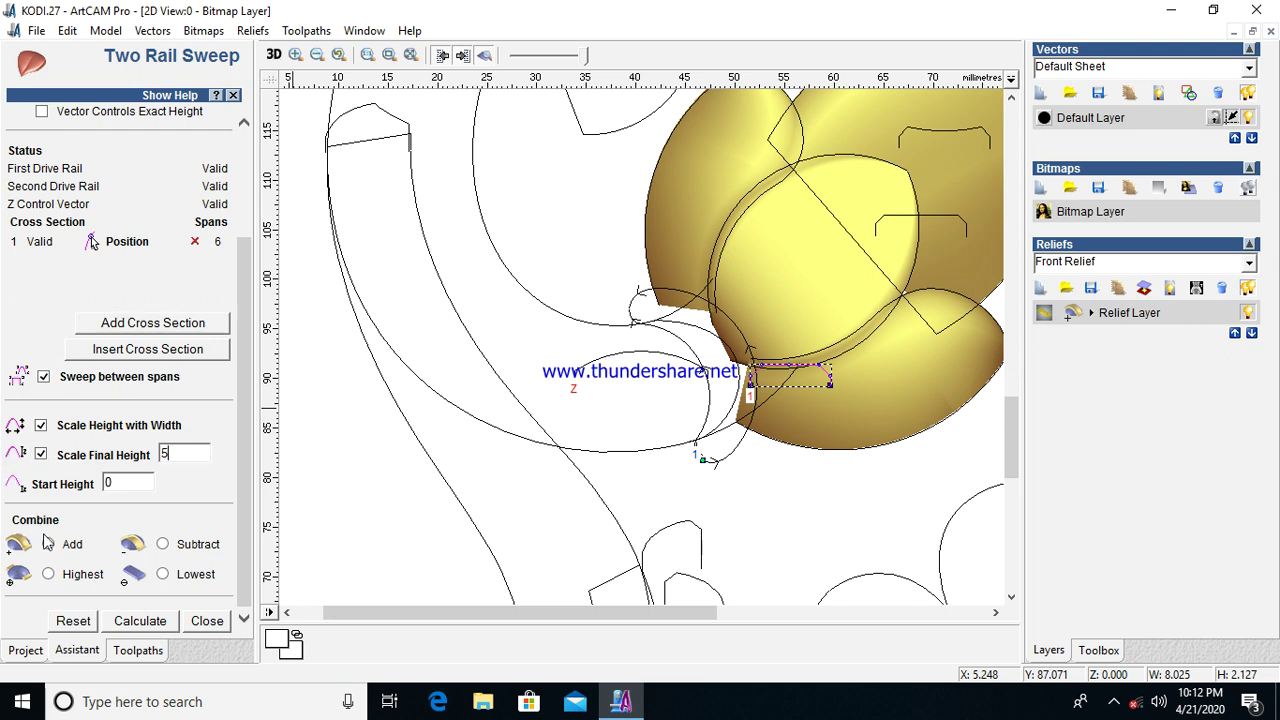
left_click(129, 620)
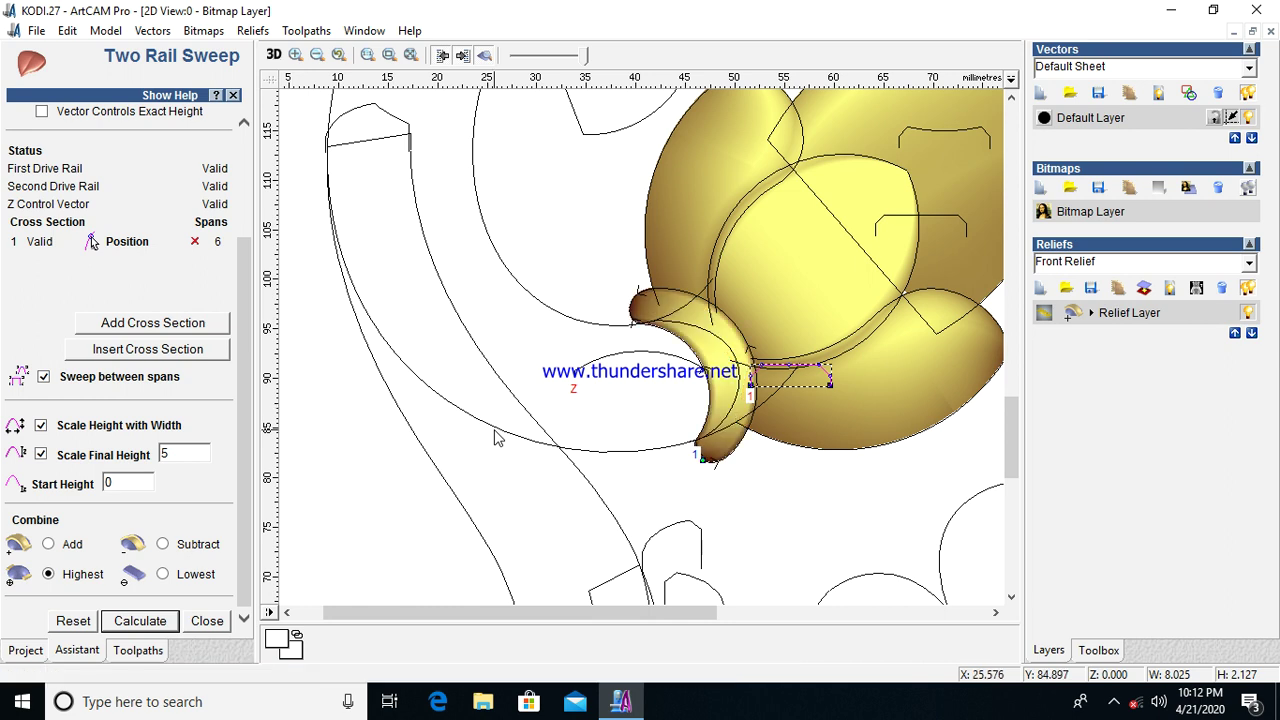
scroll(677, 391, "up", 2)
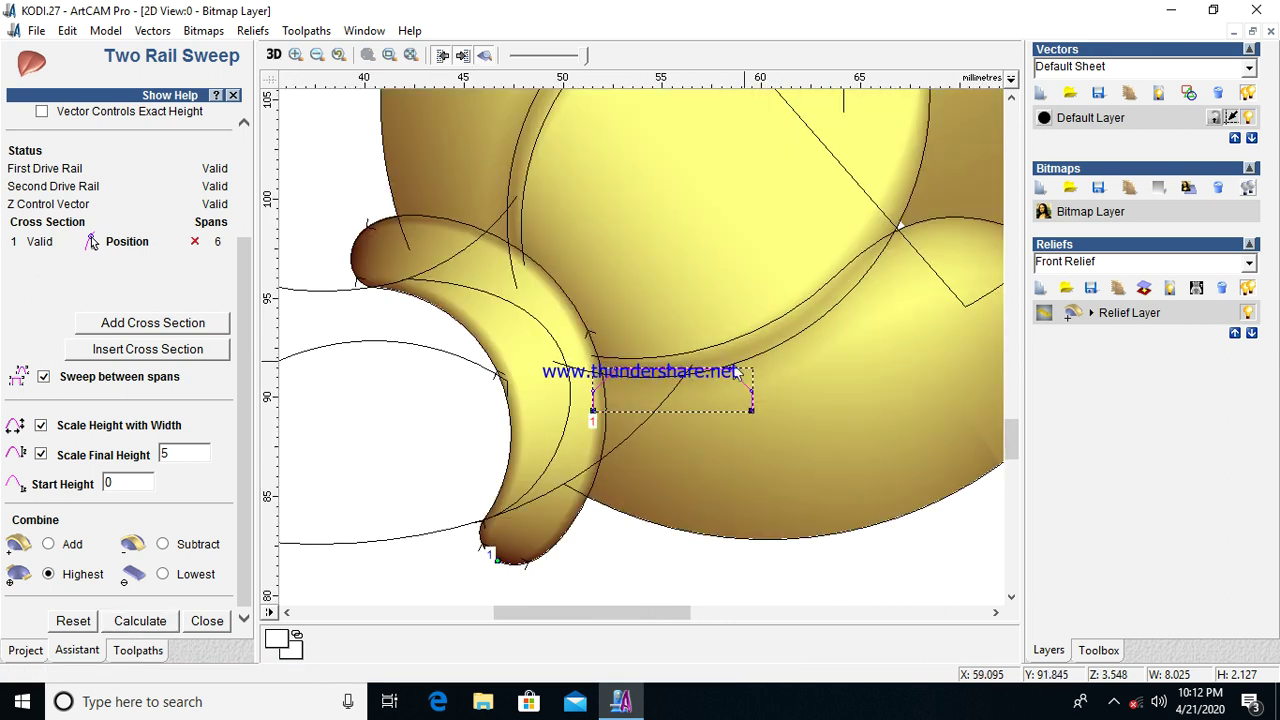
left_click(207, 621)
scroll(651, 420, "down", 3)
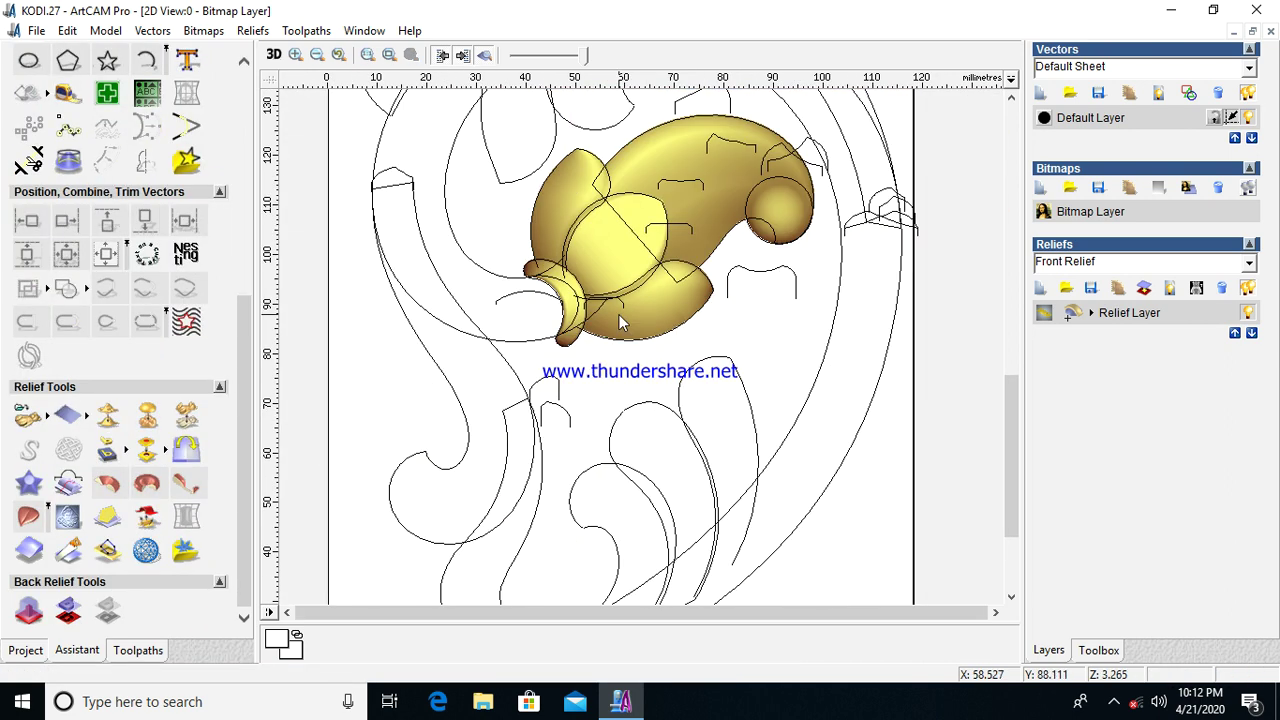
Step: Save the model as SHASHT36 in the sa folder on Local Disk F
left_click(35, 30)
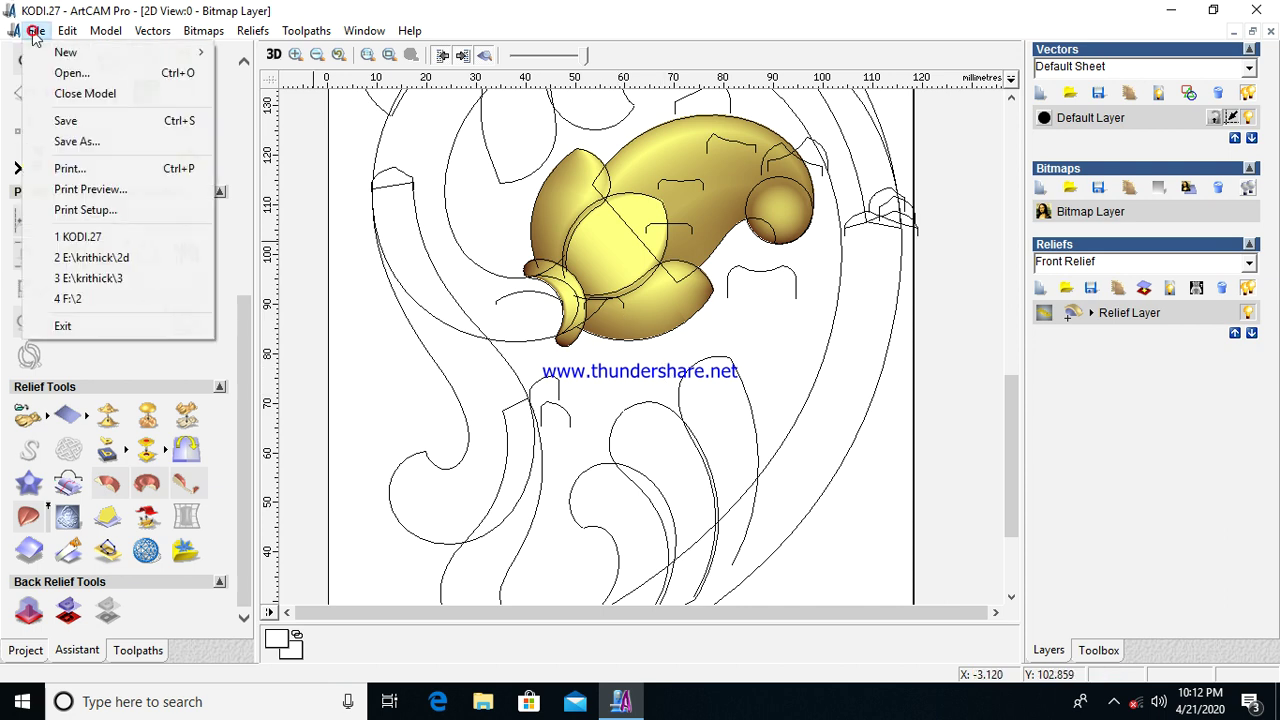
left_click(86, 141)
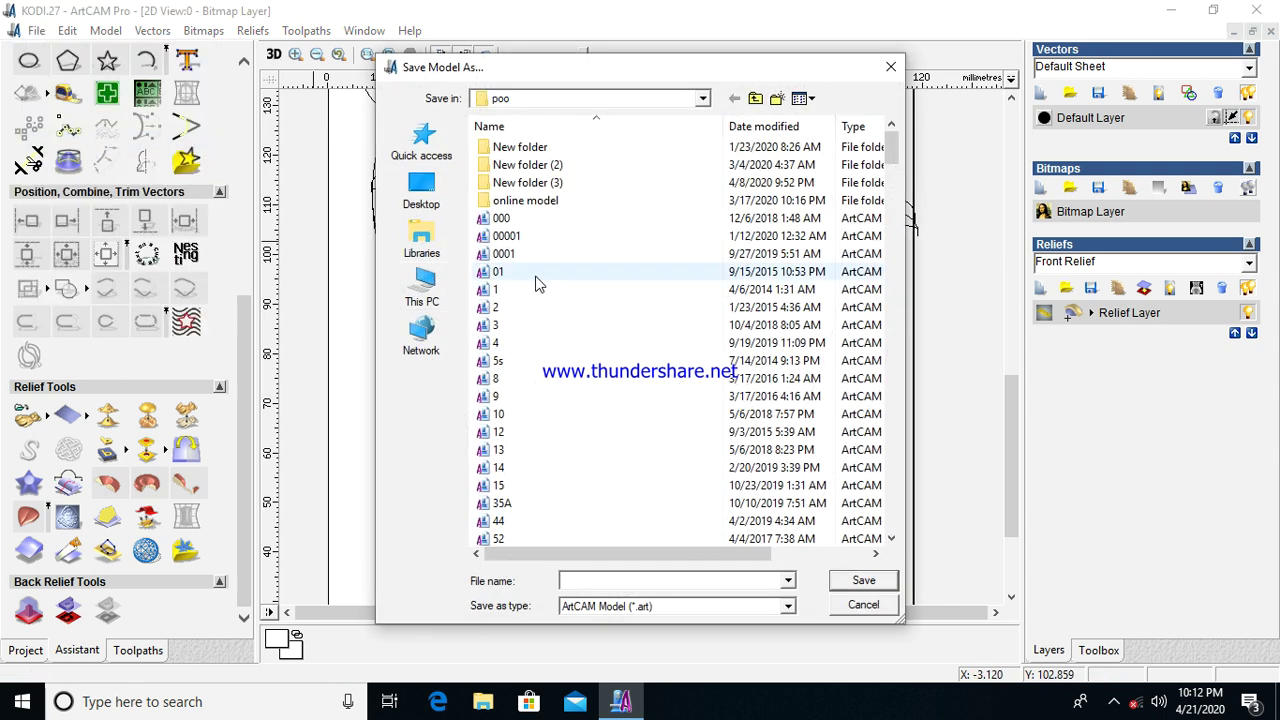
left_click(509, 399)
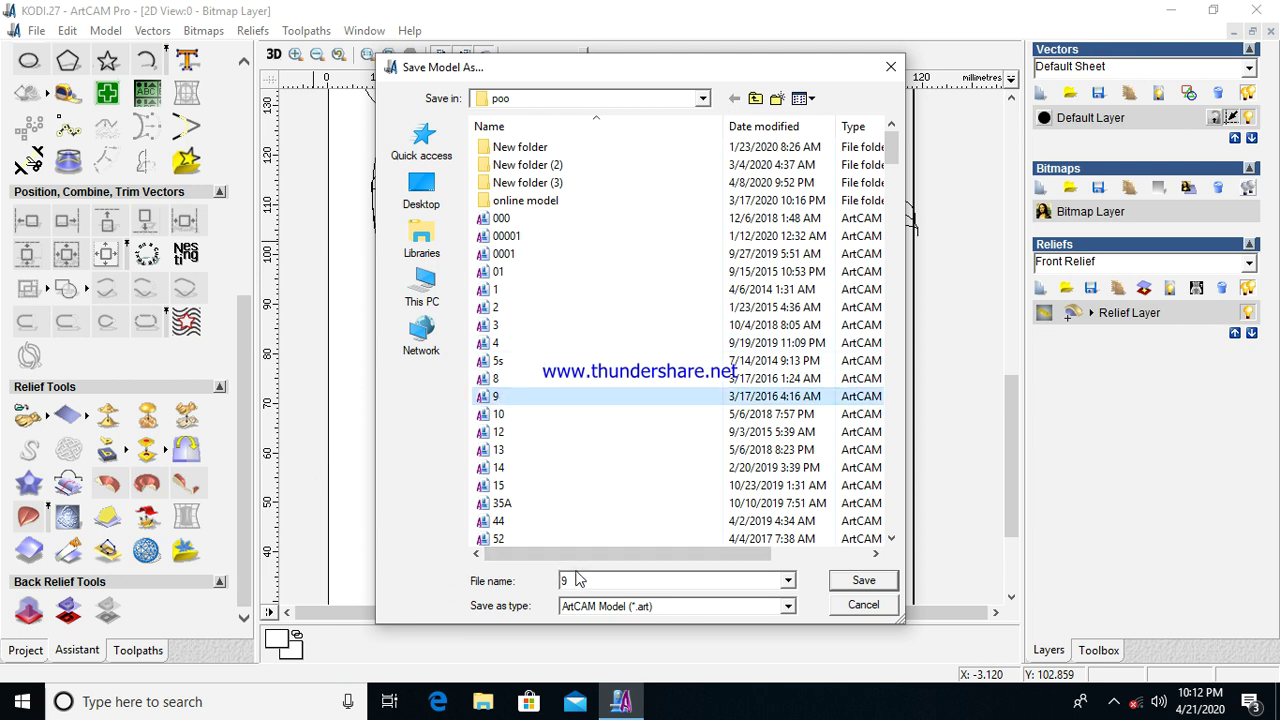
left_click(755, 99)
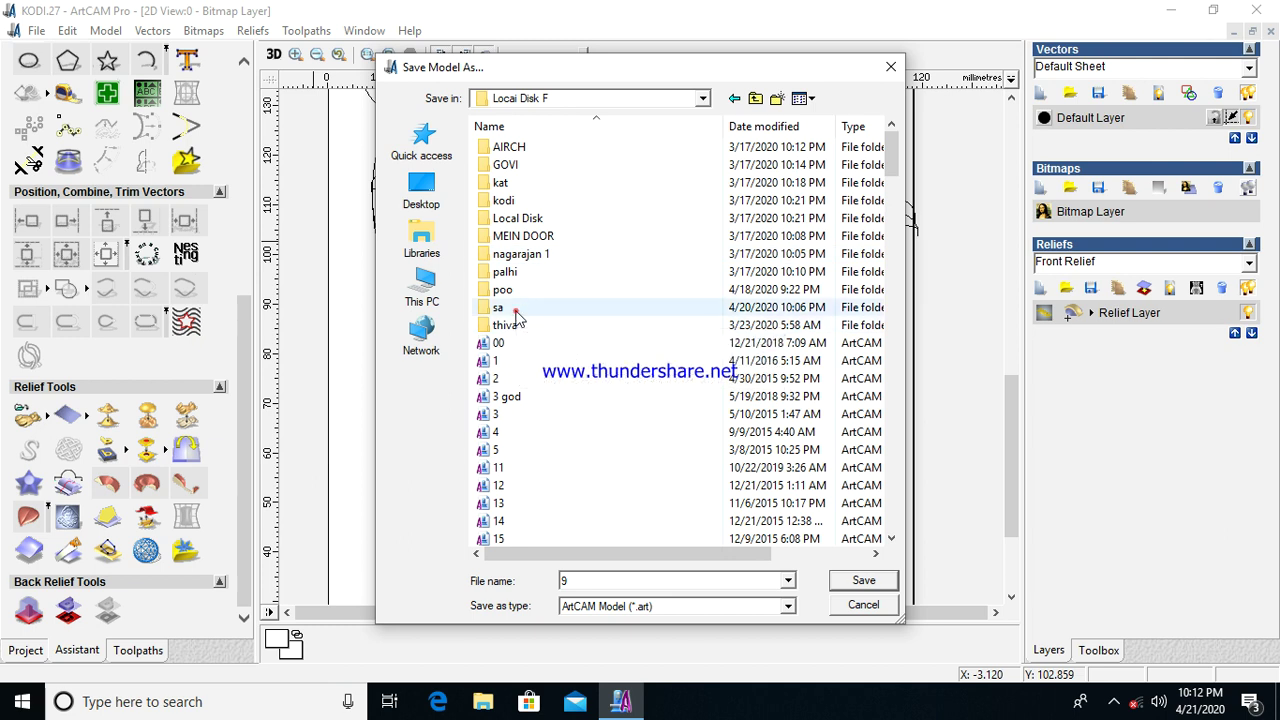
double_click(516, 310)
left_click(540, 126)
left_click(543, 165)
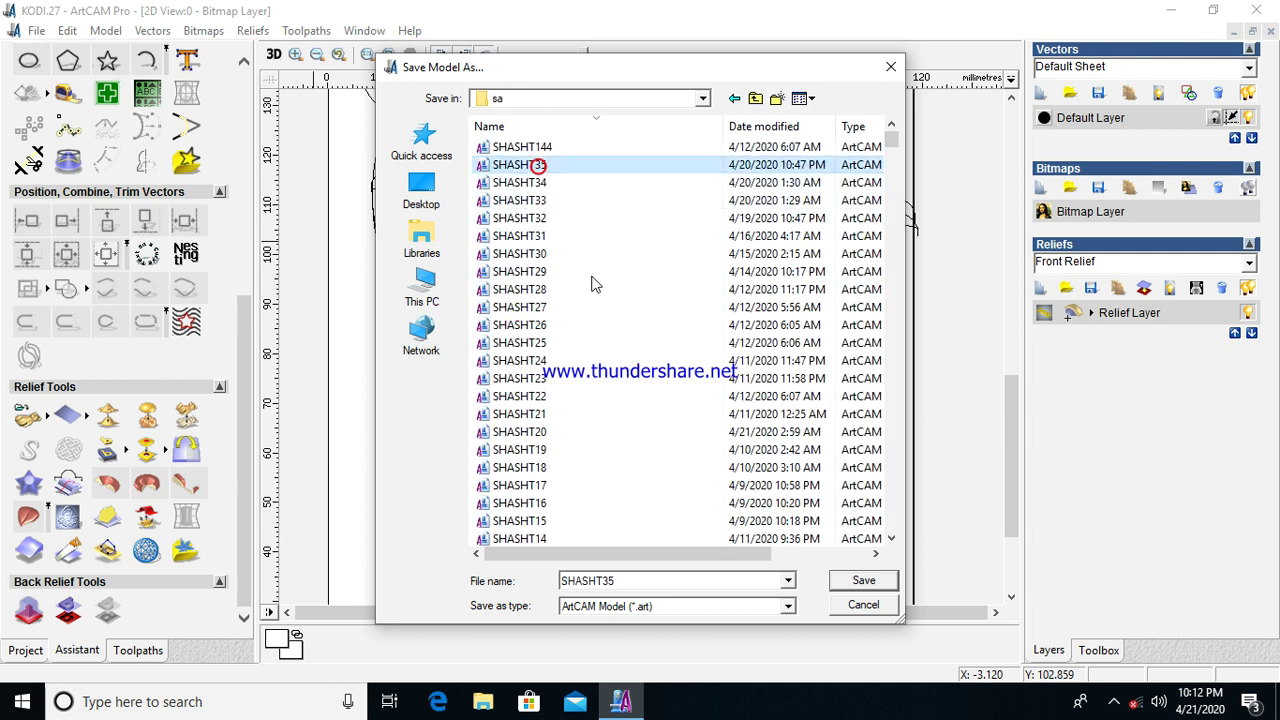
left_click(645, 580)
left_click(645, 578)
key("BackSpace")
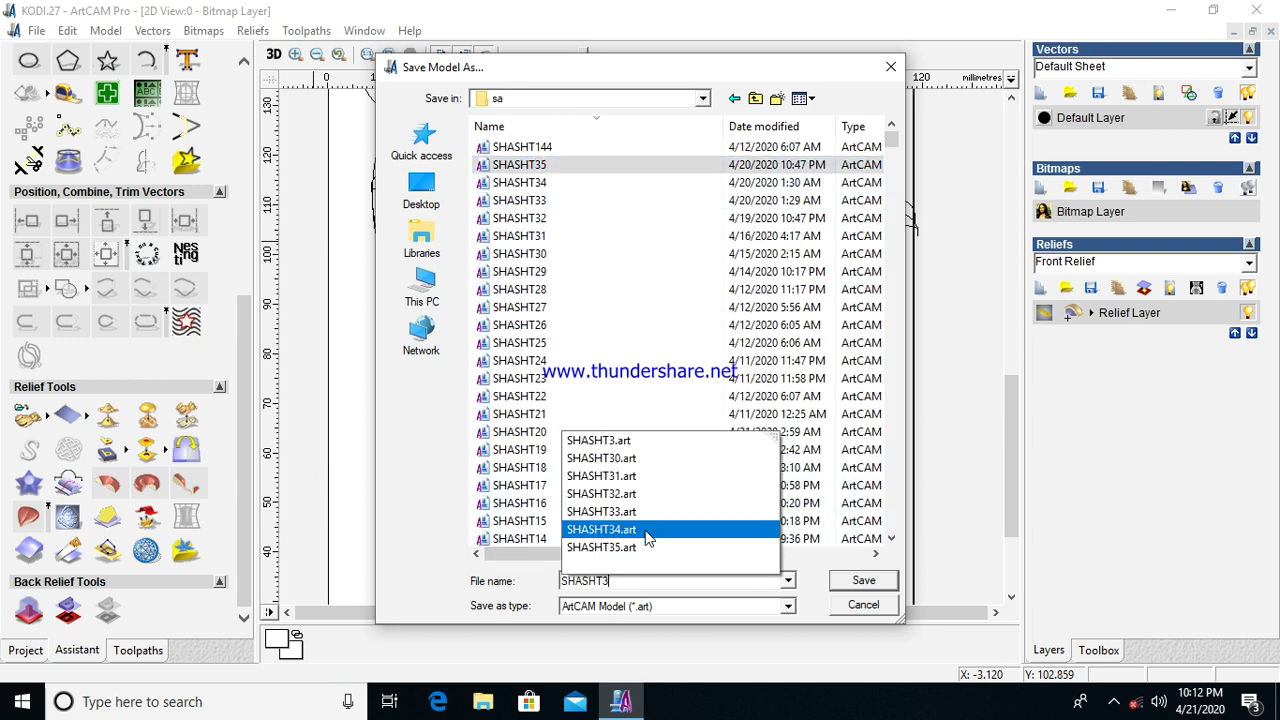
type("6")
left_click(863, 580)
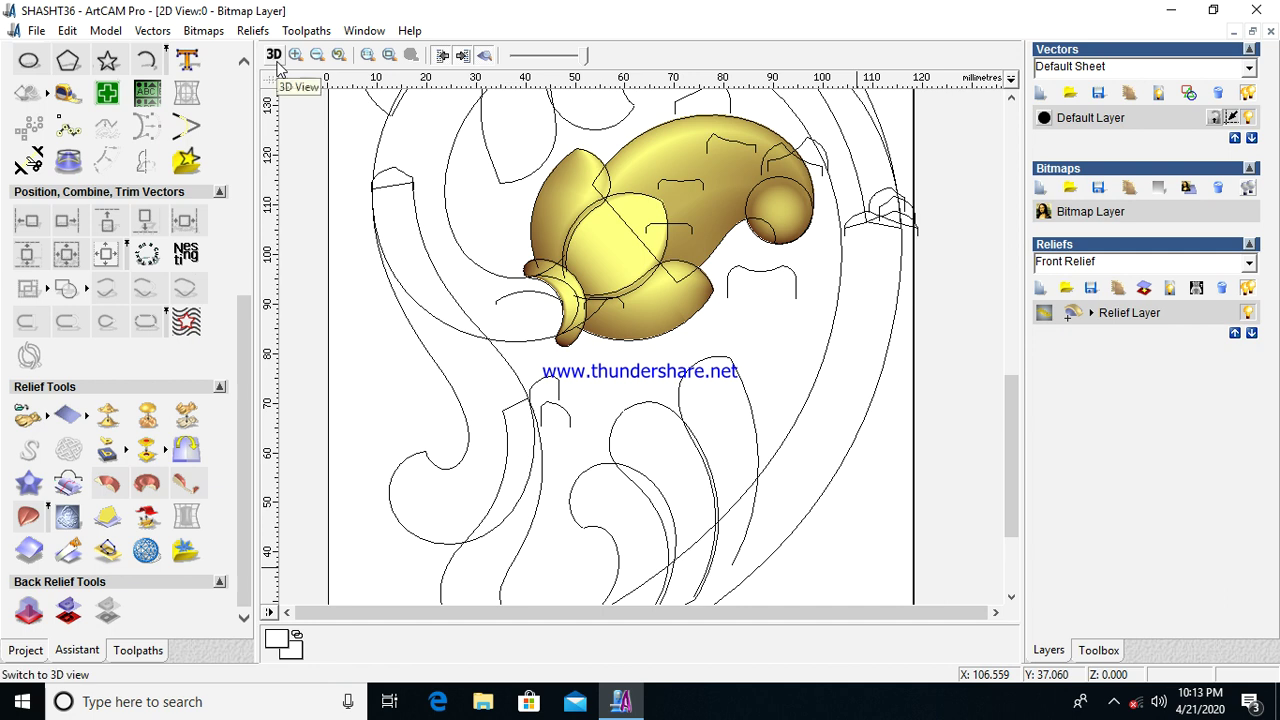
Step: Start a two-rail sweep using the lower and upper edge curves at the lower-right petal's tip as drive rails
scroll(610, 365, "up", 2)
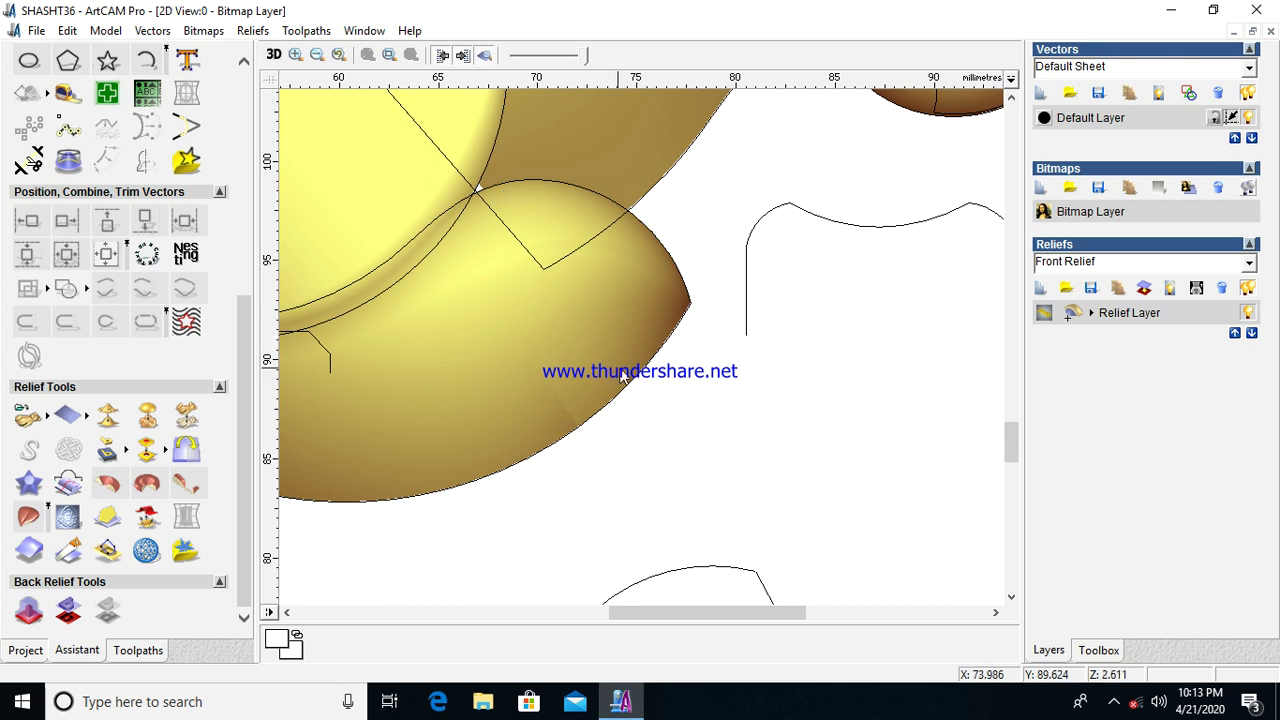
scroll(659, 324, "down", 1)
left_click(657, 345)
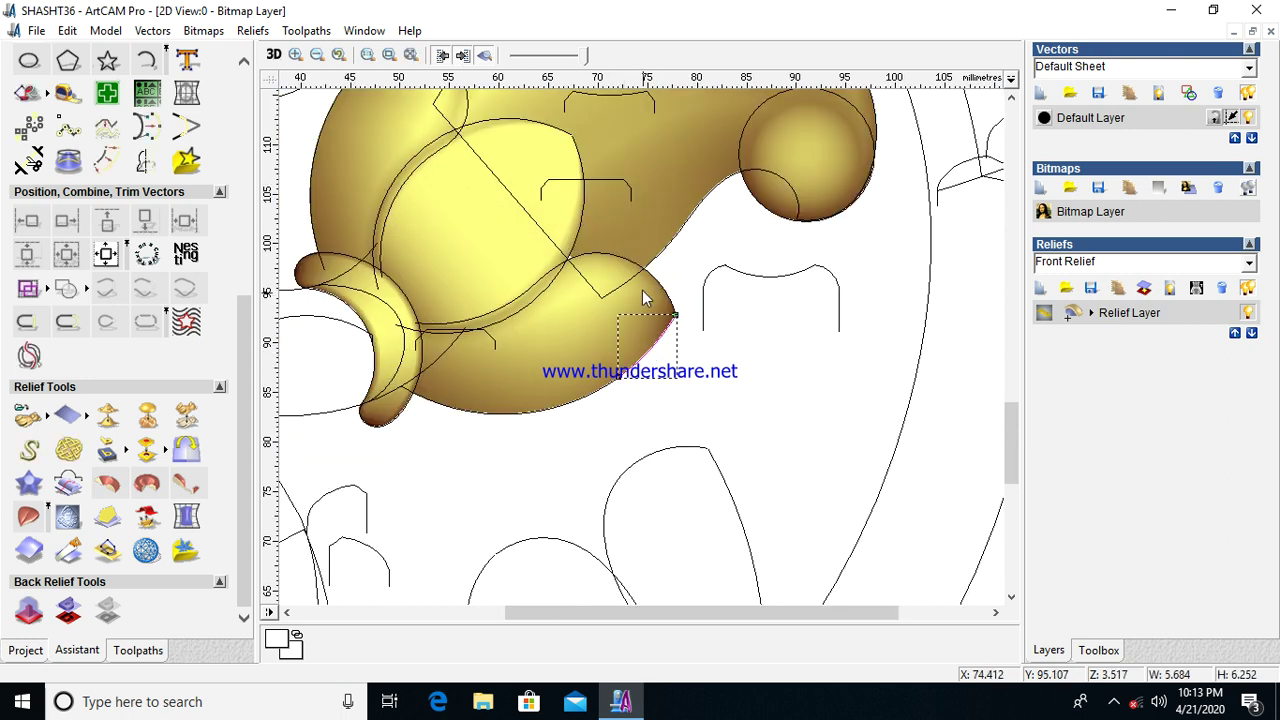
left_click(612, 262)
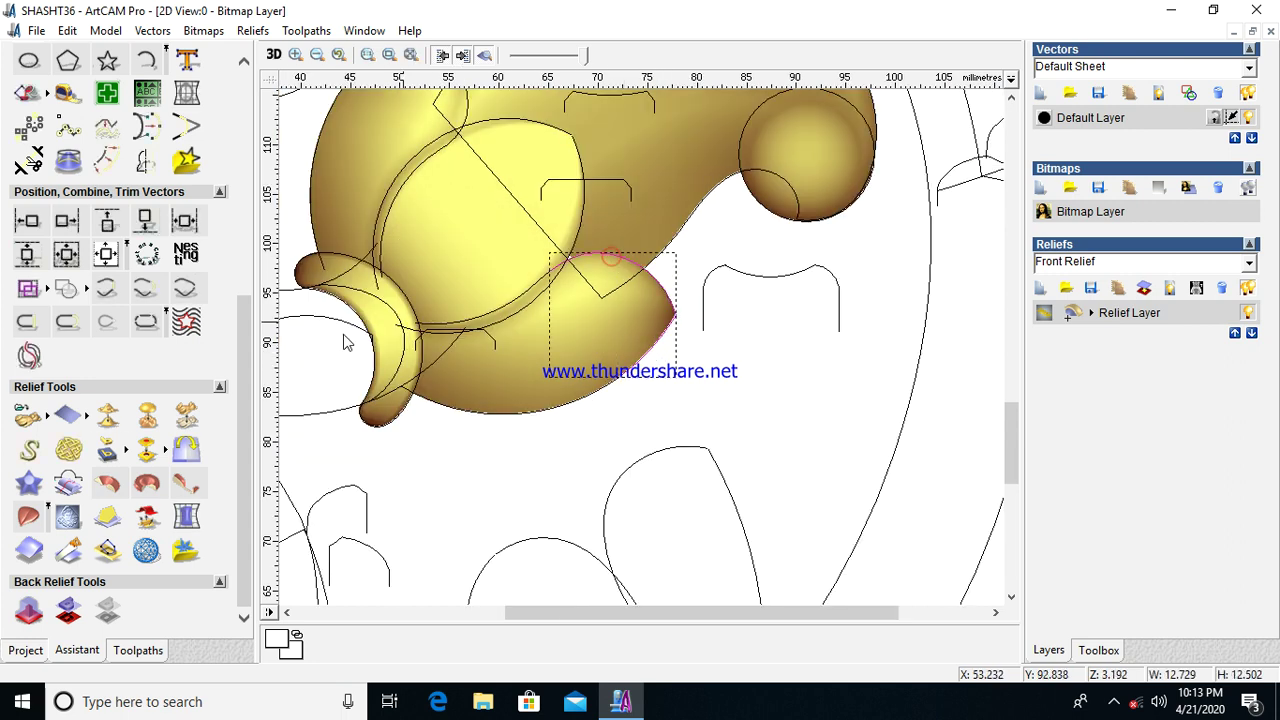
left_click(67, 515)
scroll(748, 471, "down", 1)
Step: Sweep the slanted profile above the curling leaf over the petal tip, without width scaling, final height 4, start height 1, combined as Highest
left_click(710, 187)
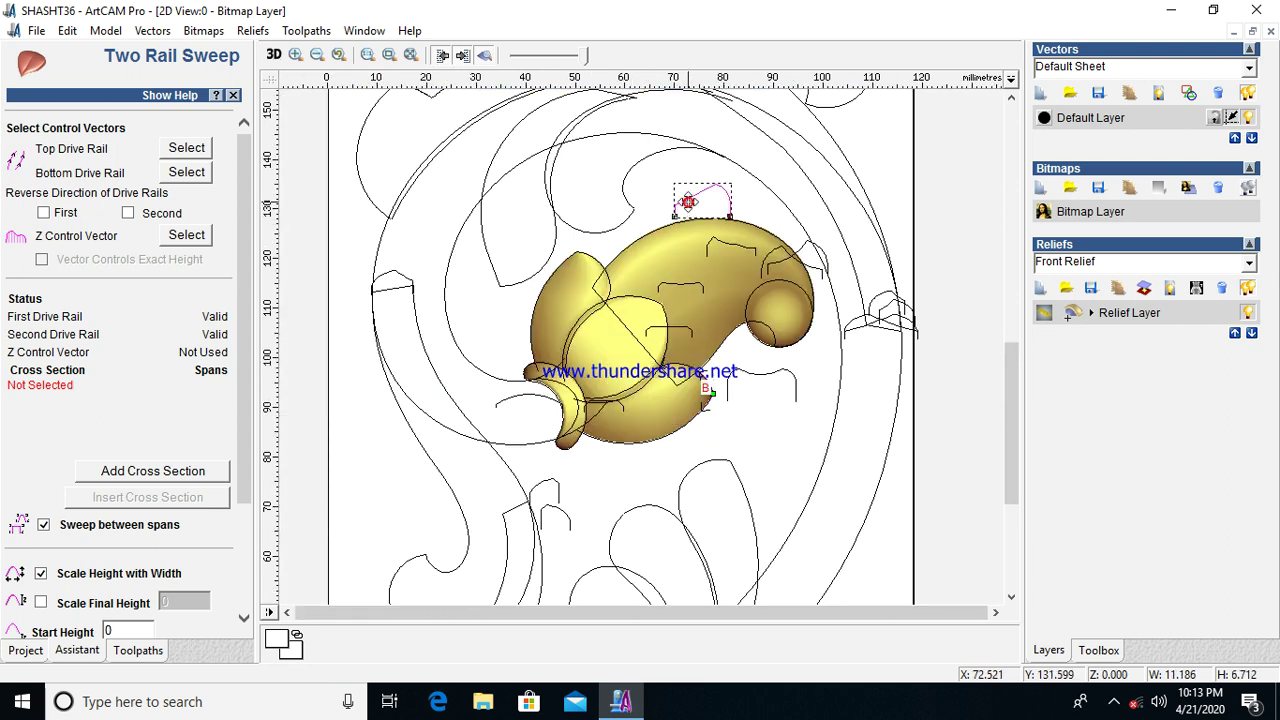
left_click(180, 470)
left_click(243, 448)
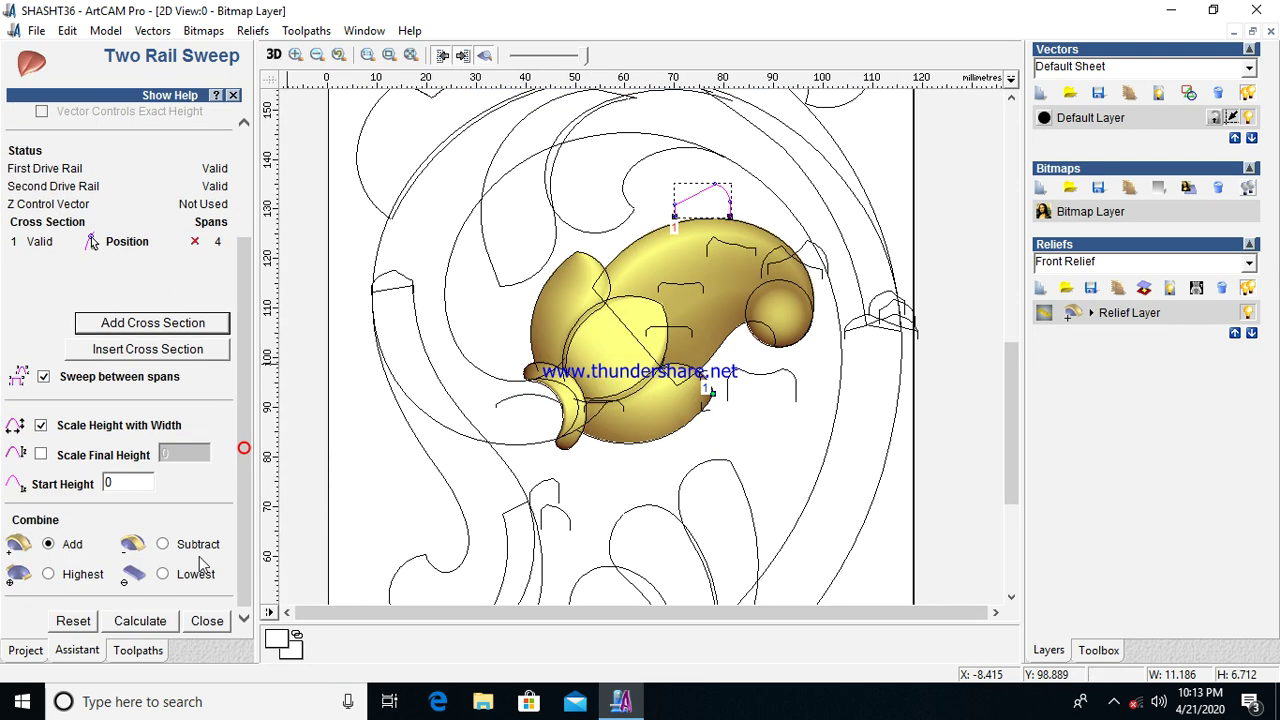
left_click(40, 455)
left_click(40, 426)
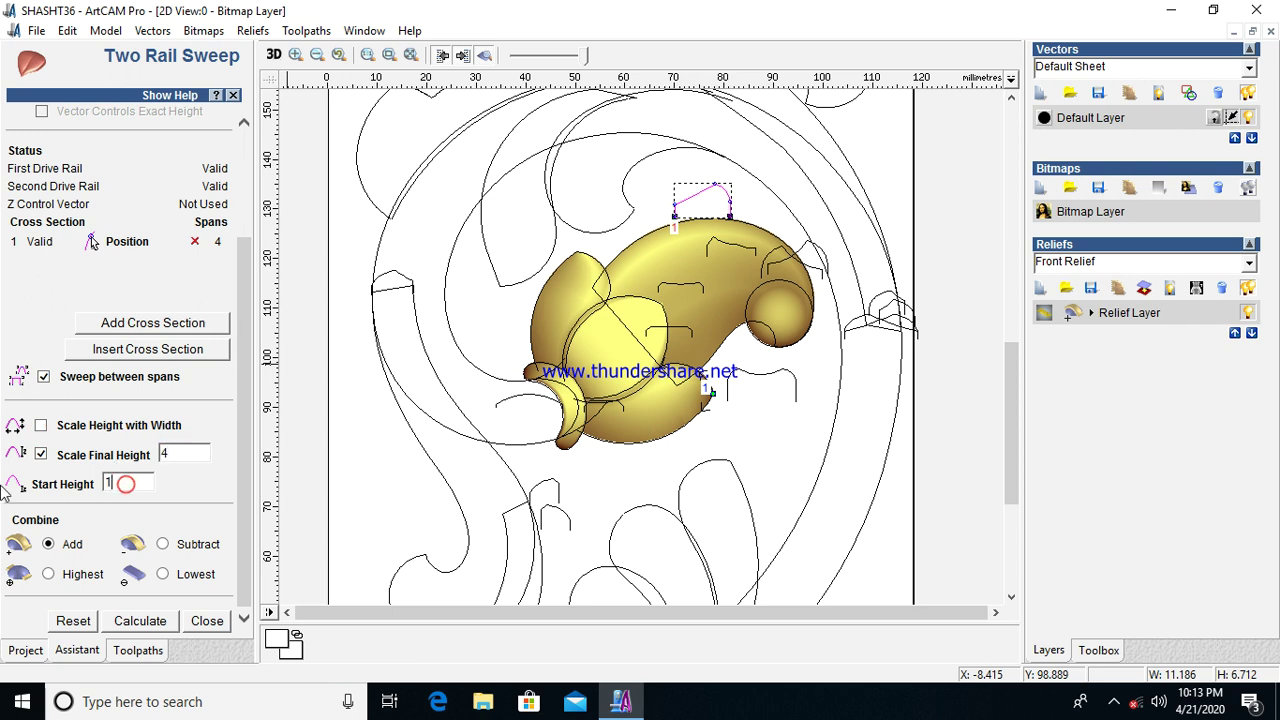
left_click(138, 621)
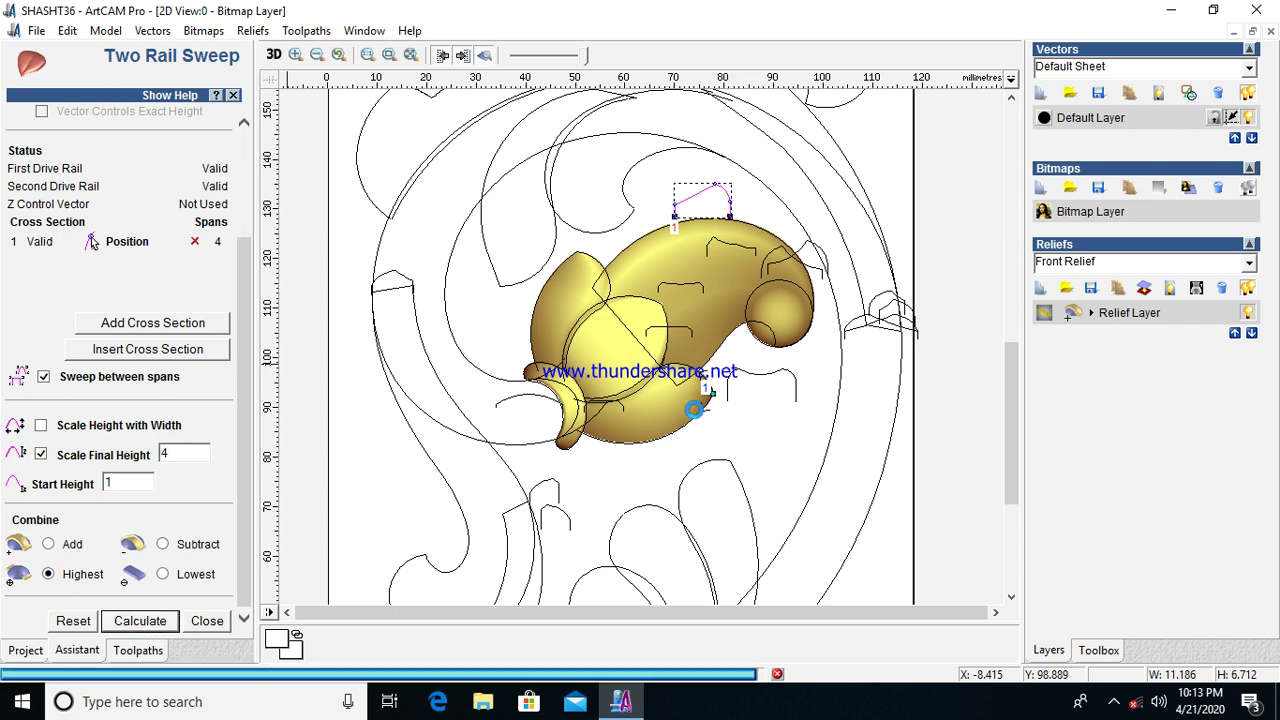
scroll(690, 398, "up", 2)
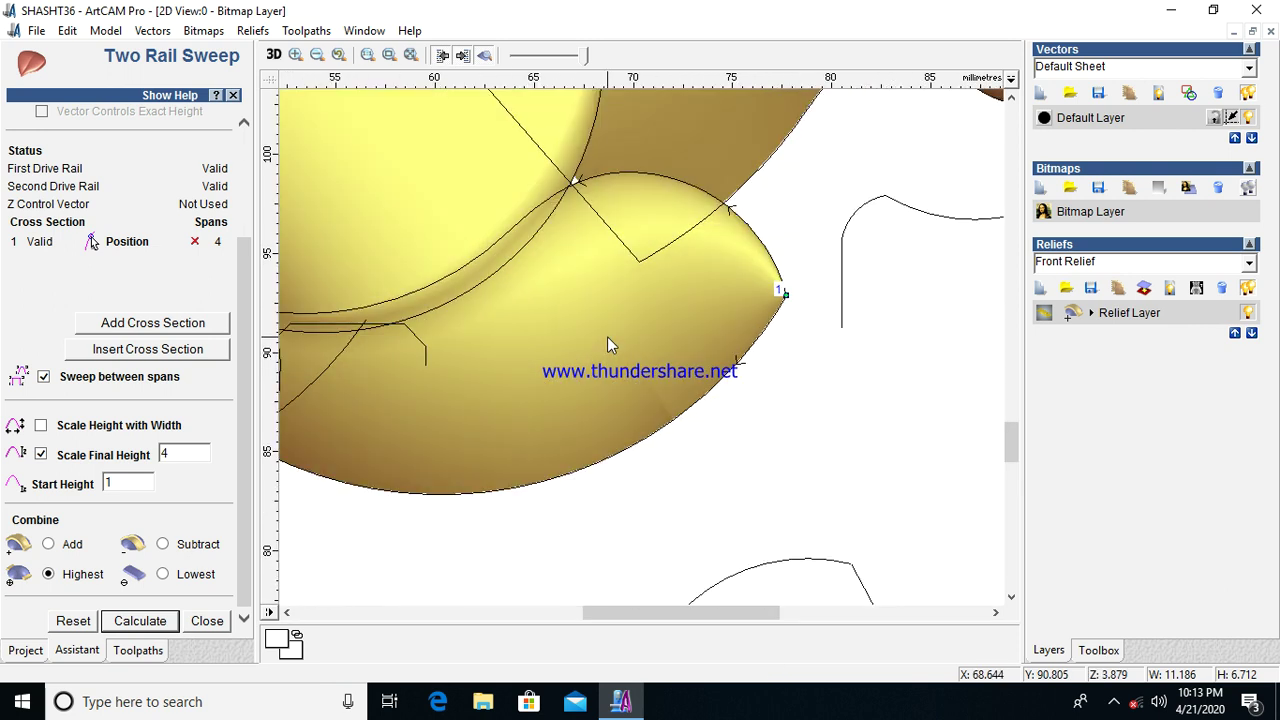
scroll(645, 360, "down", 1)
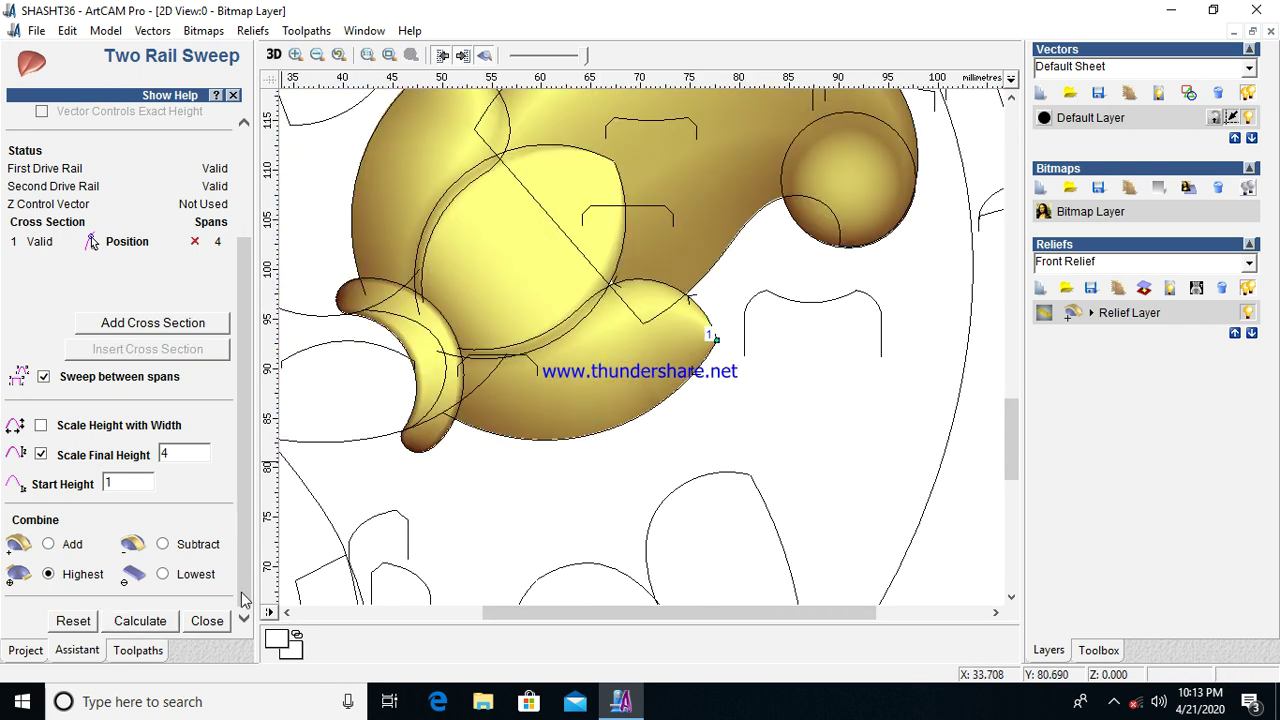
left_click(207, 621)
scroll(707, 481, "down", 1)
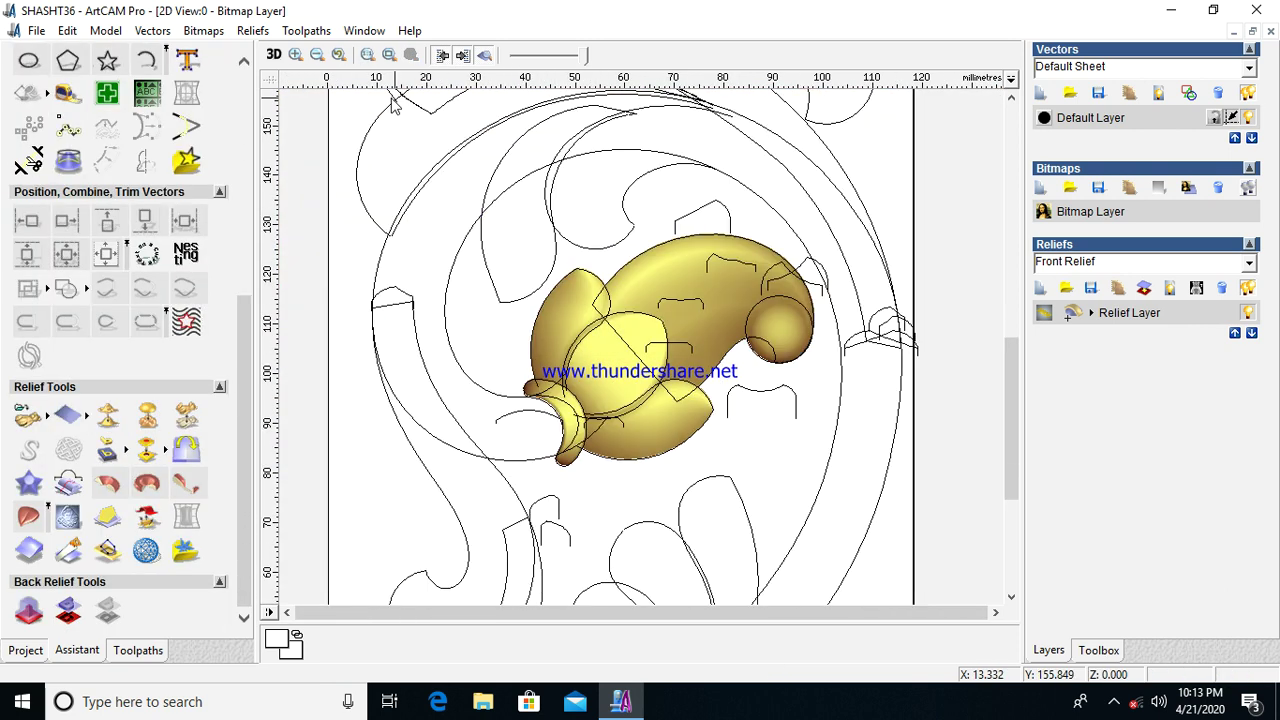
Step: Examine the flower relief in 3D, checking the swept base band, petals and round dome up close
left_click(277, 55)
scroll(697, 337, "up", 3)
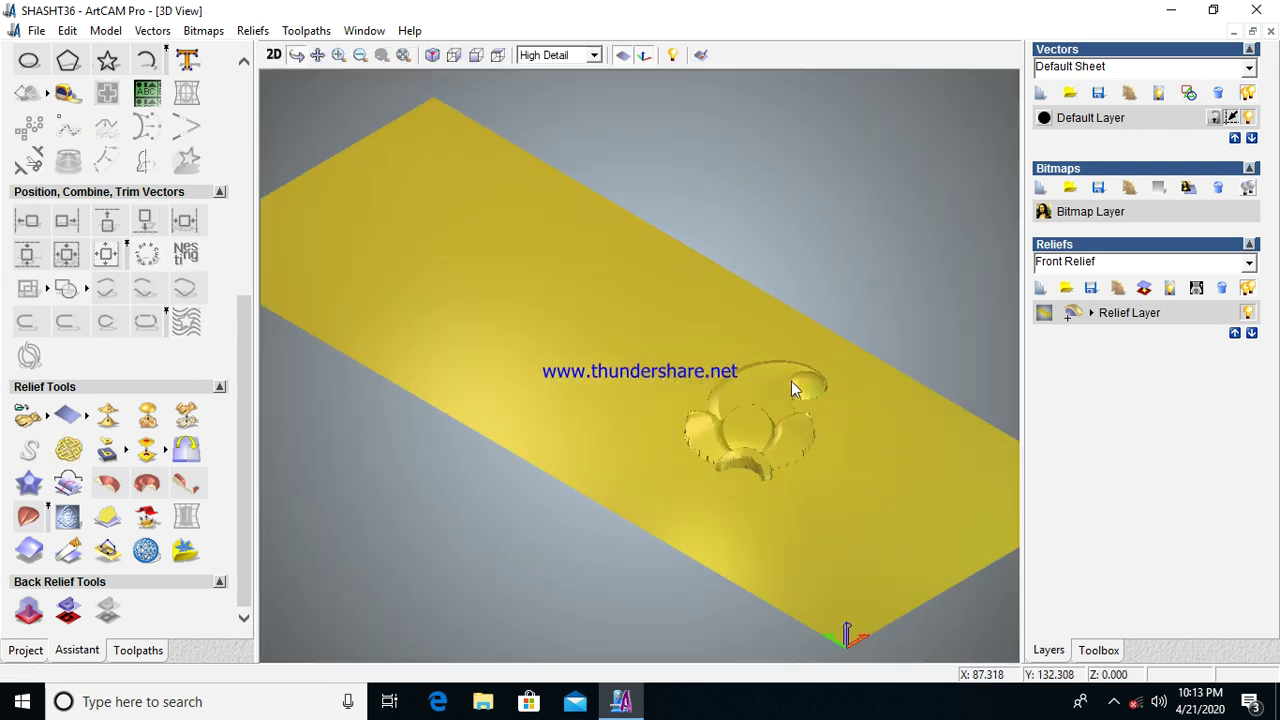
scroll(773, 533, "up", 3)
left_click_drag(773, 533, 659, 447)
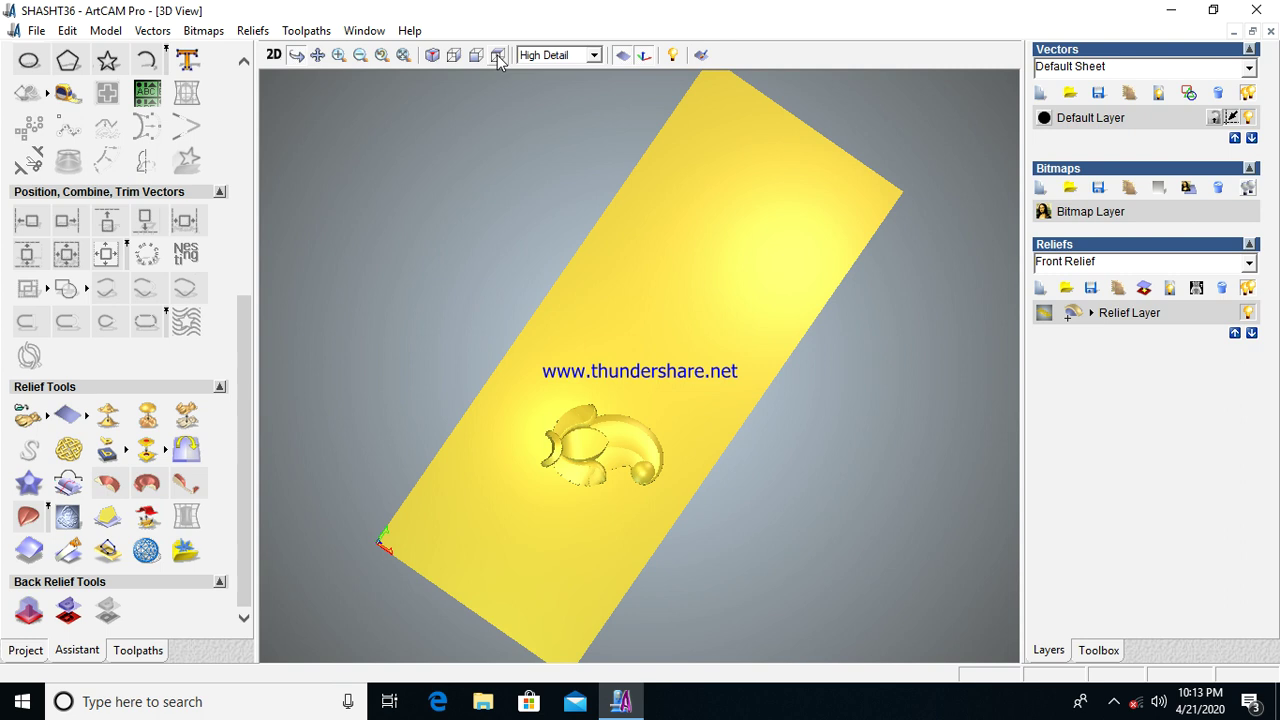
scroll(617, 498, "up", 3)
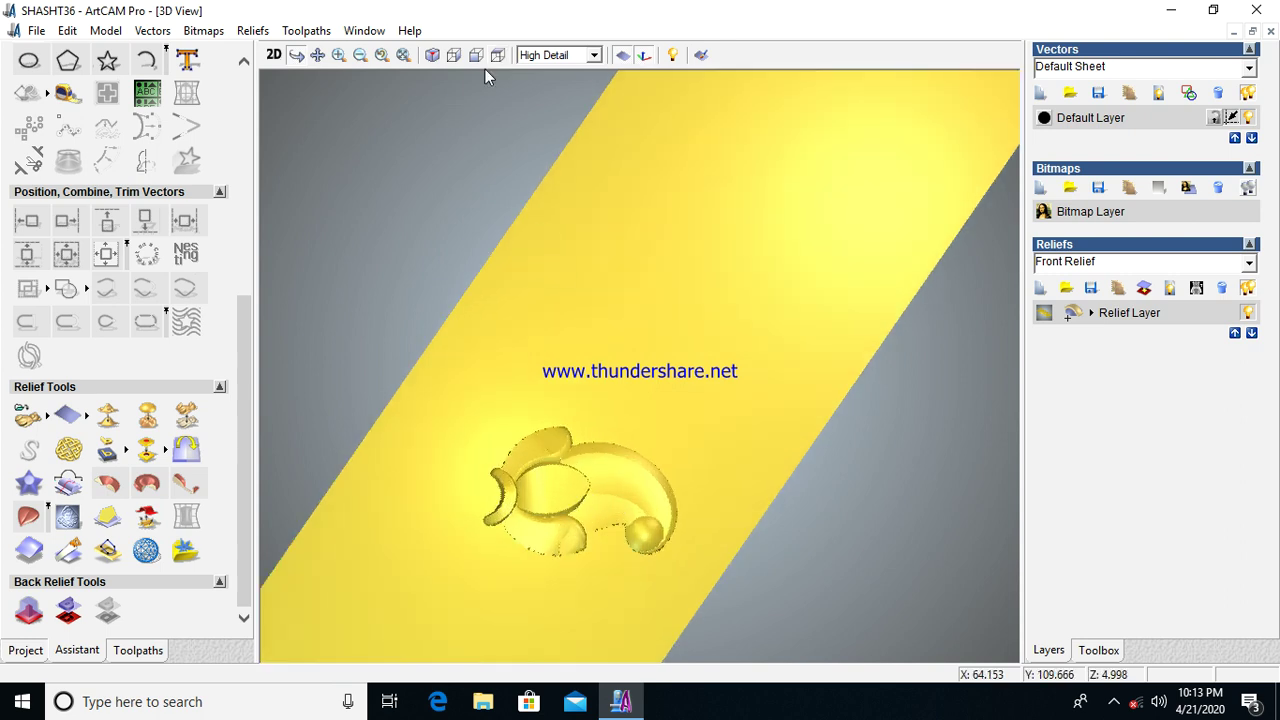
left_click(338, 56)
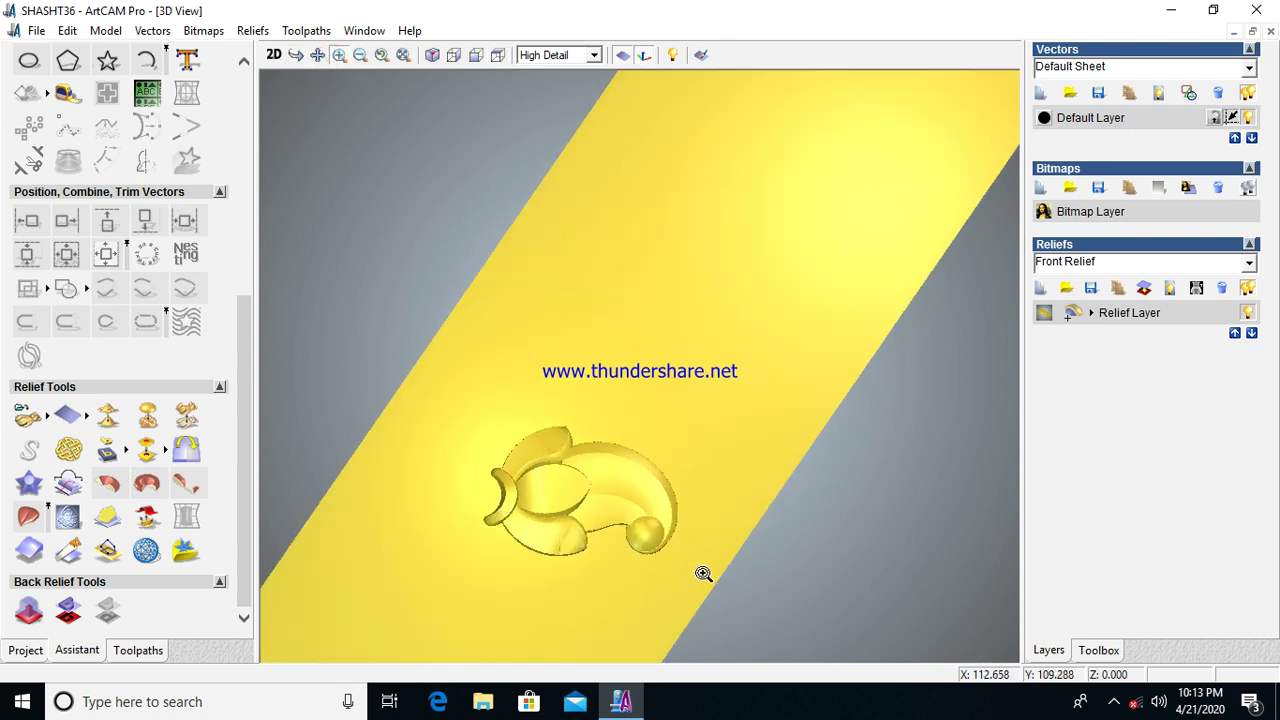
left_click_drag(703, 574, 306, 363)
left_click_drag(614, 453, 627, 394)
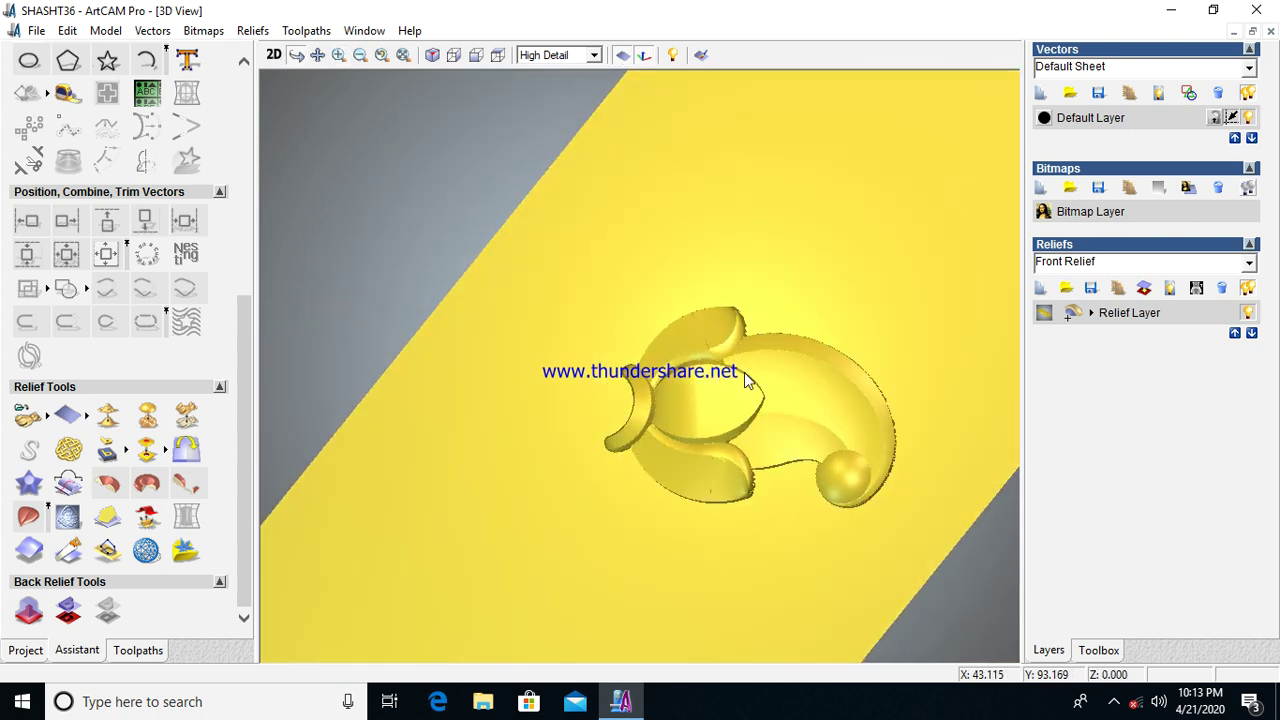
left_click(1115, 703)
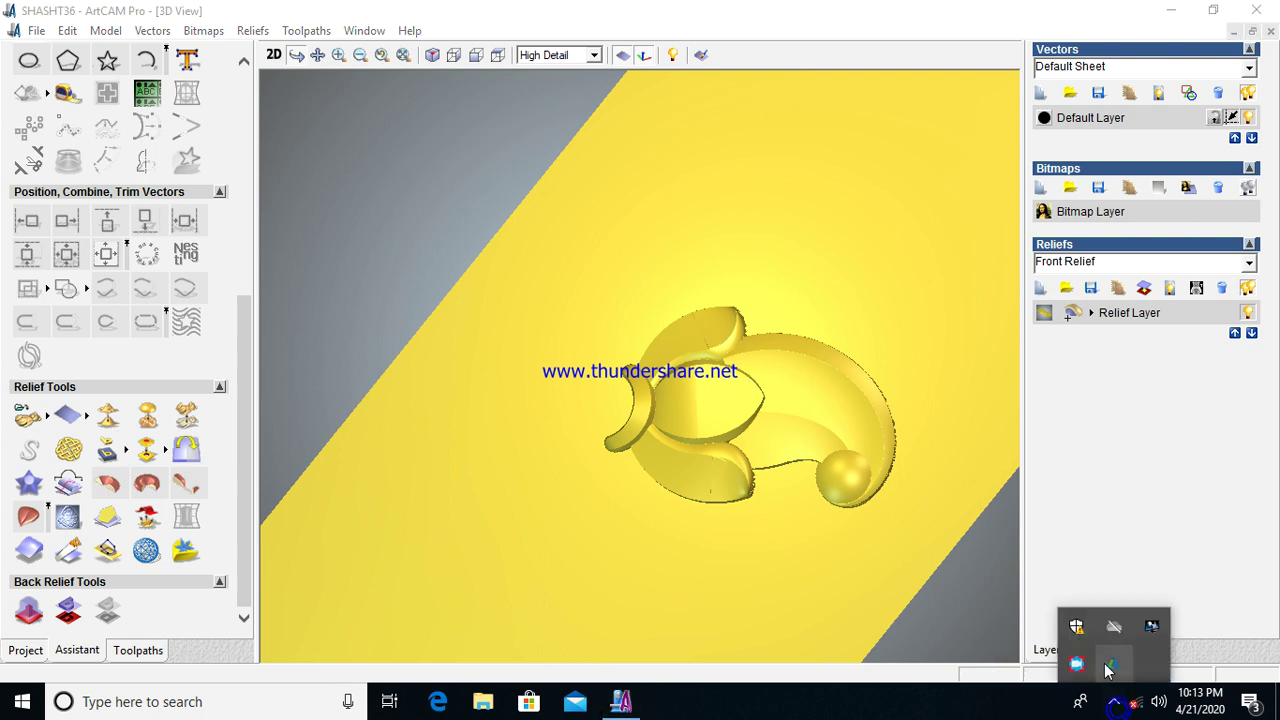